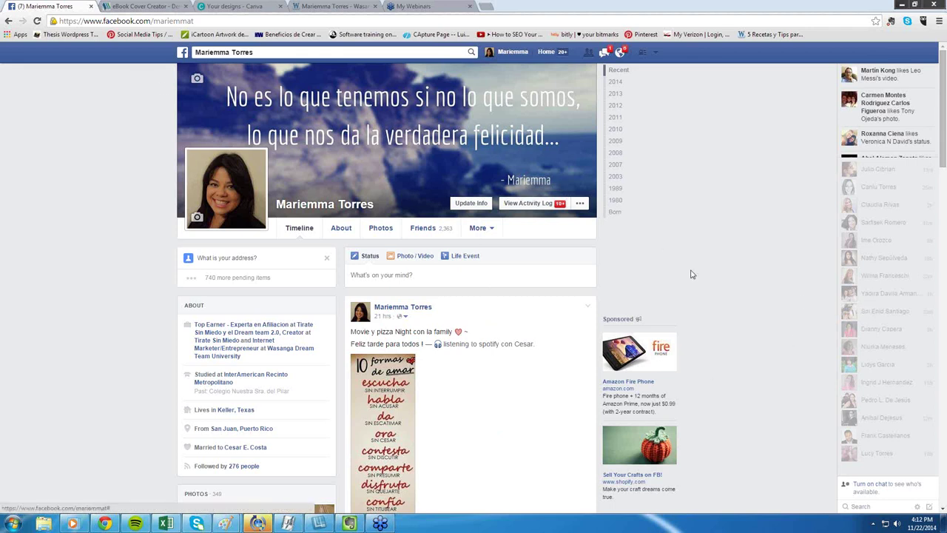
# Step: Start a new ad from Ads Manager with the Promote your Page objective, choosing the account owner's own-name Page
pyautogui.click(182, 51)
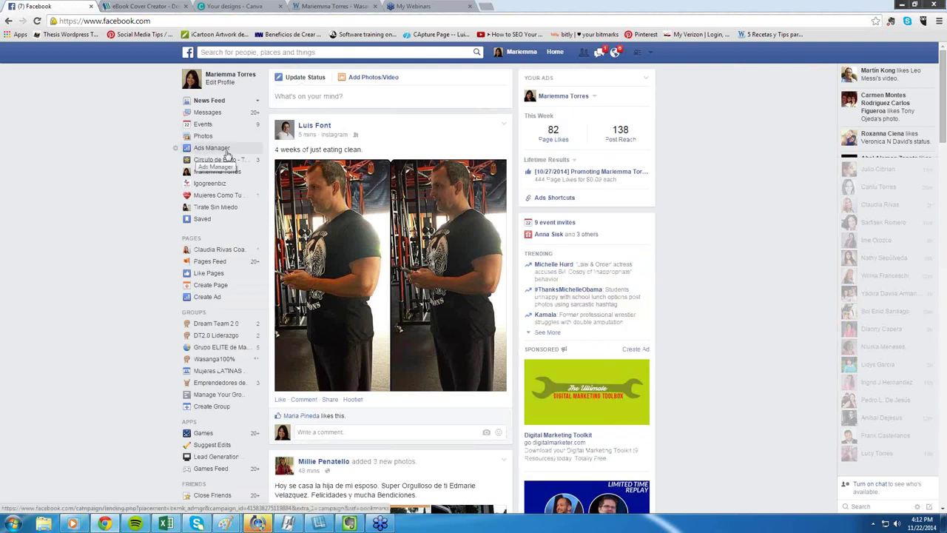
pyautogui.click(226, 149)
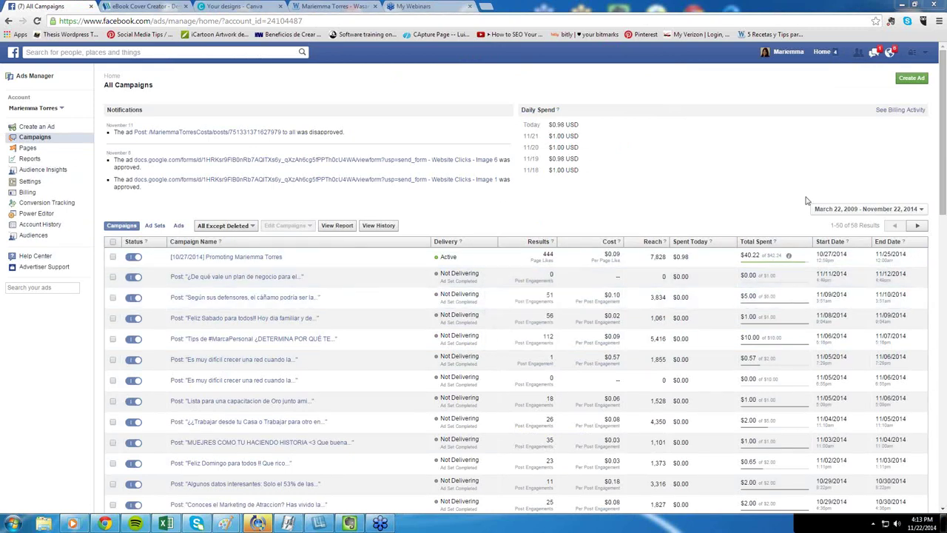
pyautogui.click(909, 80)
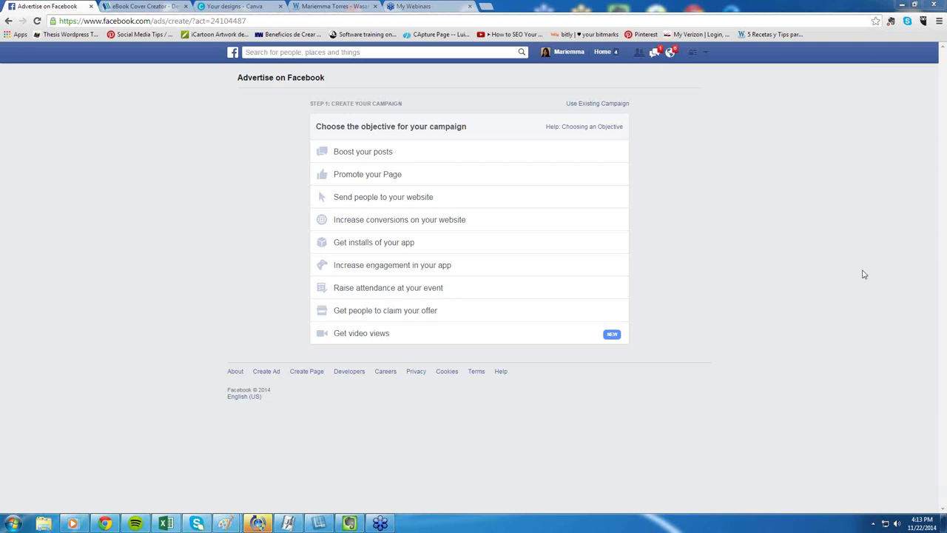
pyautogui.click(385, 176)
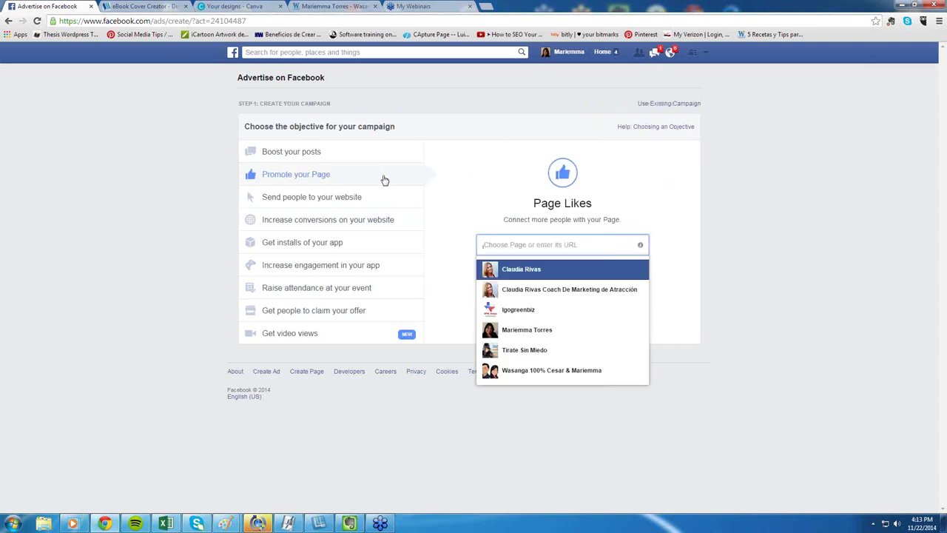
pyautogui.click(519, 334)
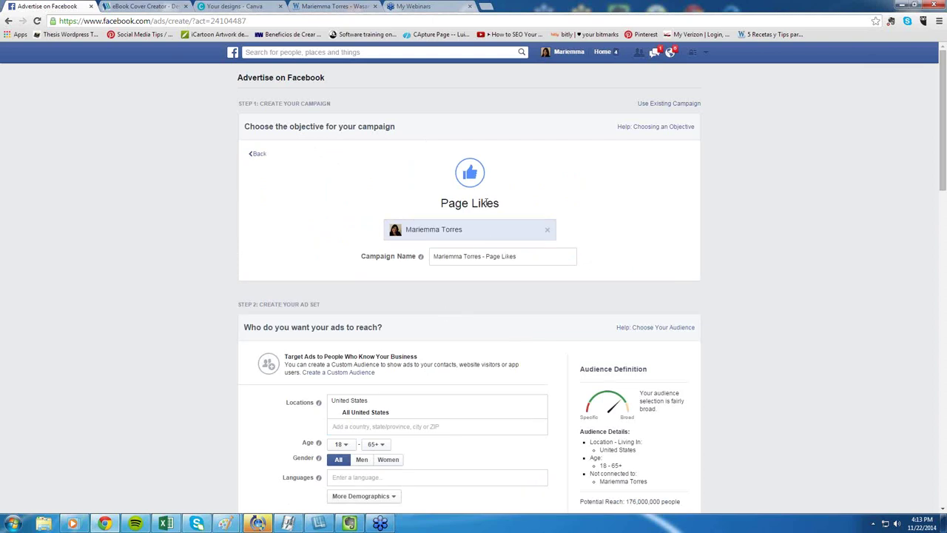
# Step: Replace United States with the countries Mexico and Colombia in the ad set's target locations
pyautogui.scroll(-1, 478, 263)
pyautogui.scroll(-1, 408, 351)
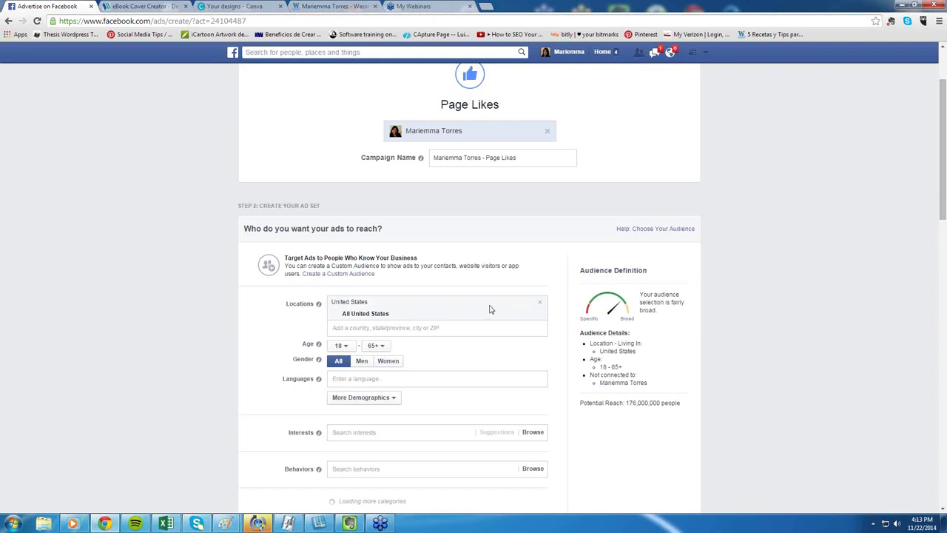
pyautogui.click(540, 305)
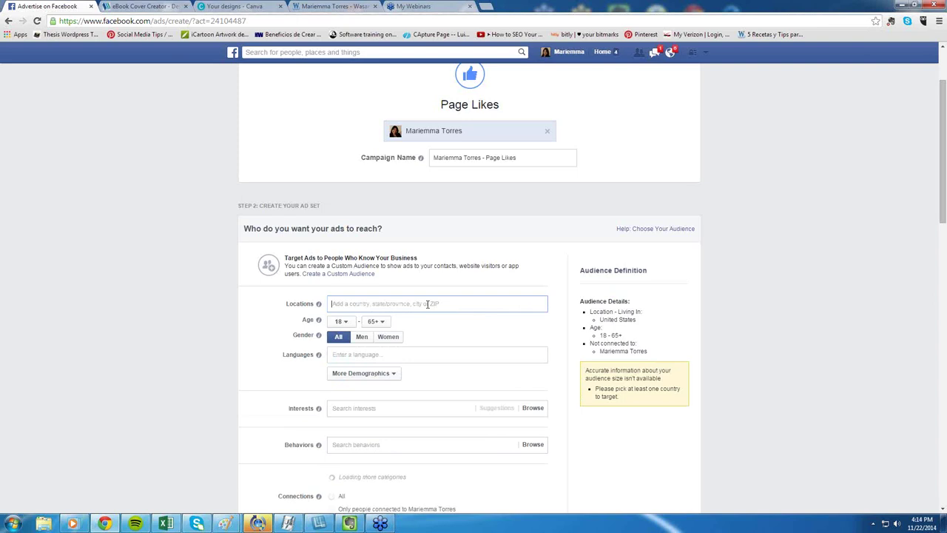
pyautogui.write('mexi')
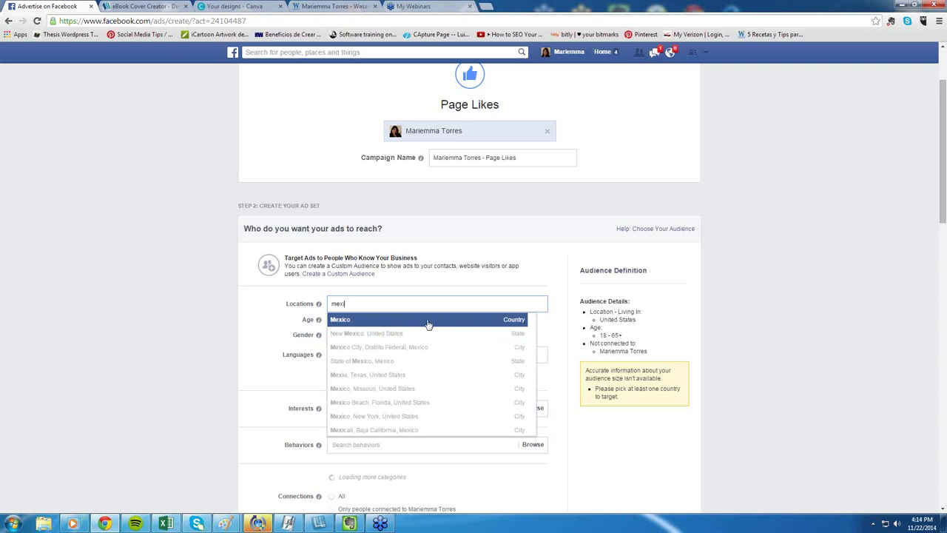
pyautogui.click(389, 323)
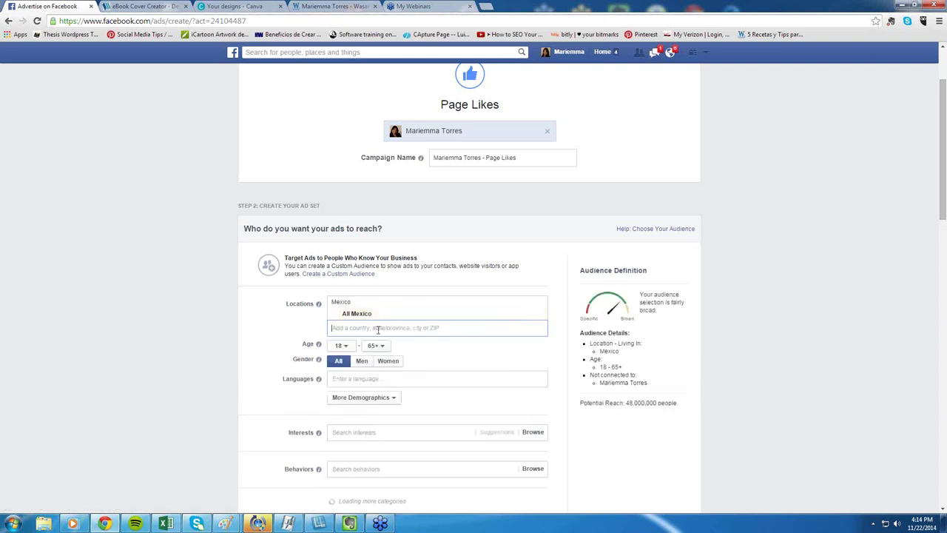
pyautogui.write('colo')
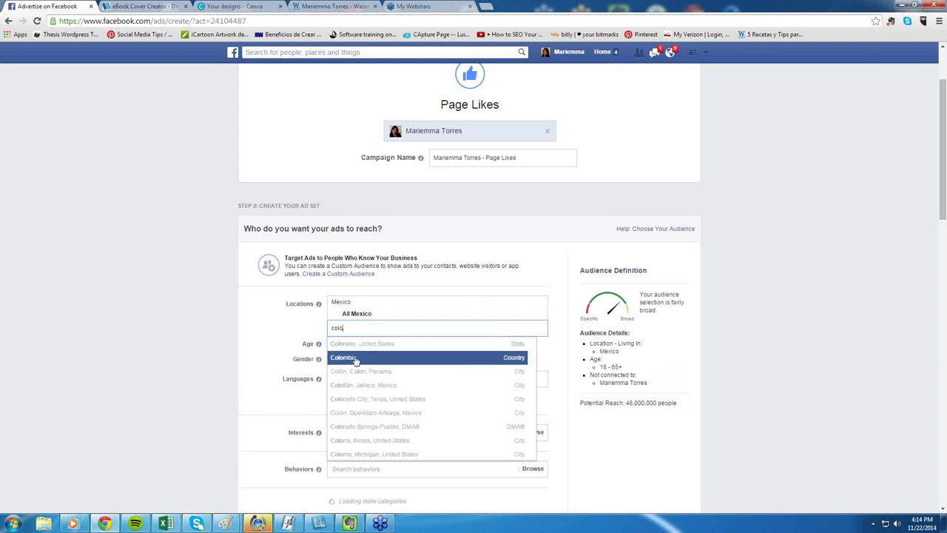
pyautogui.click(346, 362)
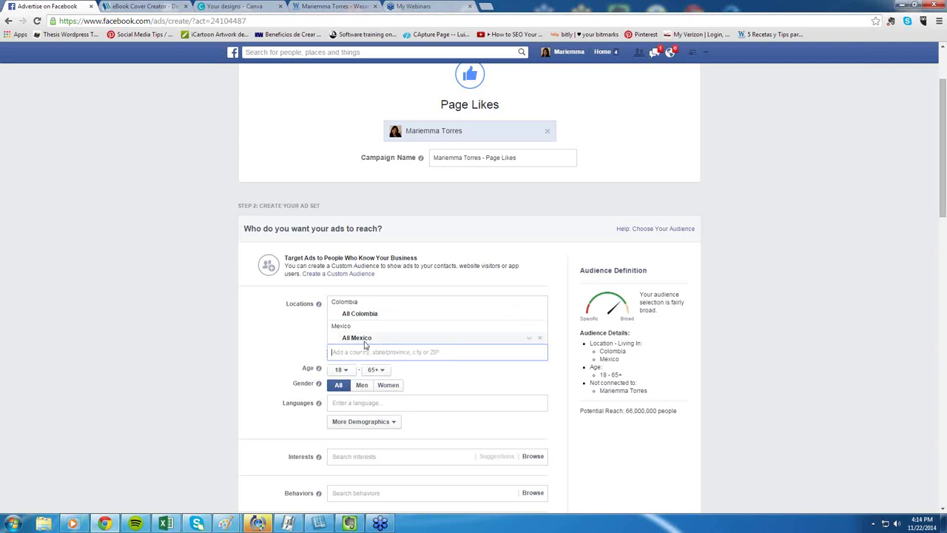
# Step: Set the target audience's age range to 21 through 65+
pyautogui.click(343, 369)
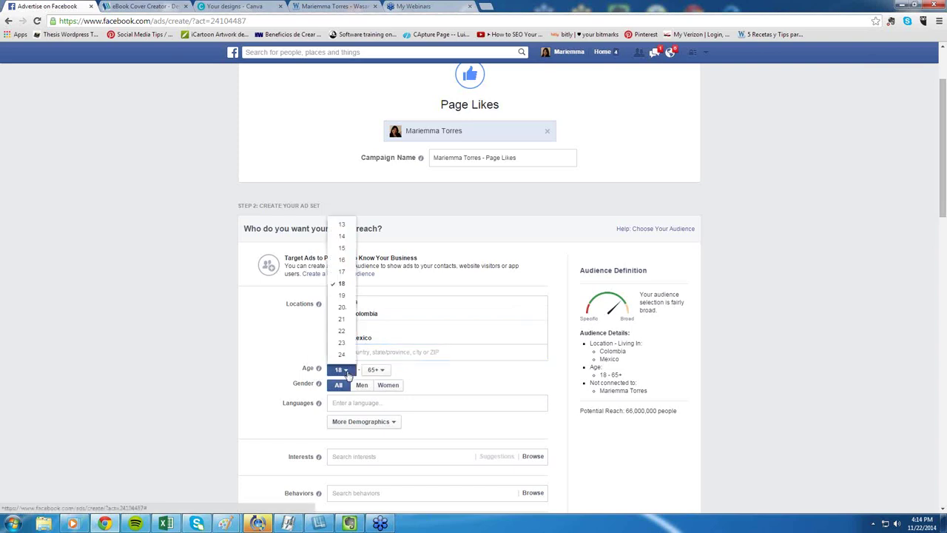
pyautogui.moveTo(354, 245); pyautogui.dragTo(353, 257)
pyautogui.click(347, 257)
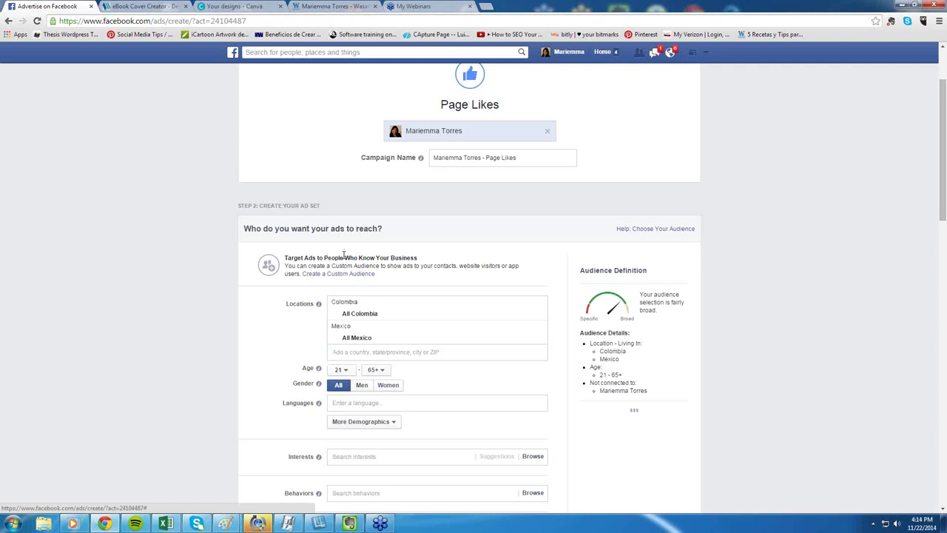
pyautogui.click(378, 370)
pyautogui.scroll(-7, 376, 349)
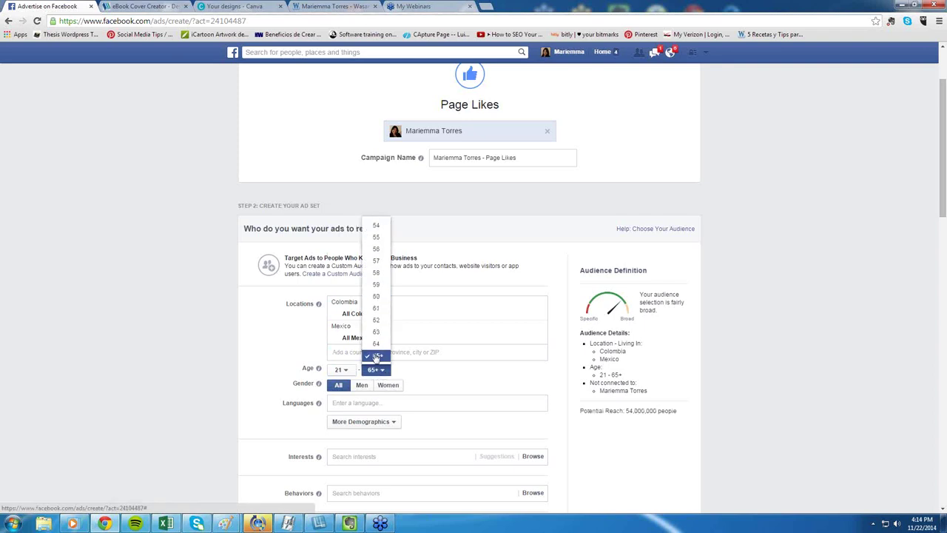
pyautogui.click(375, 355)
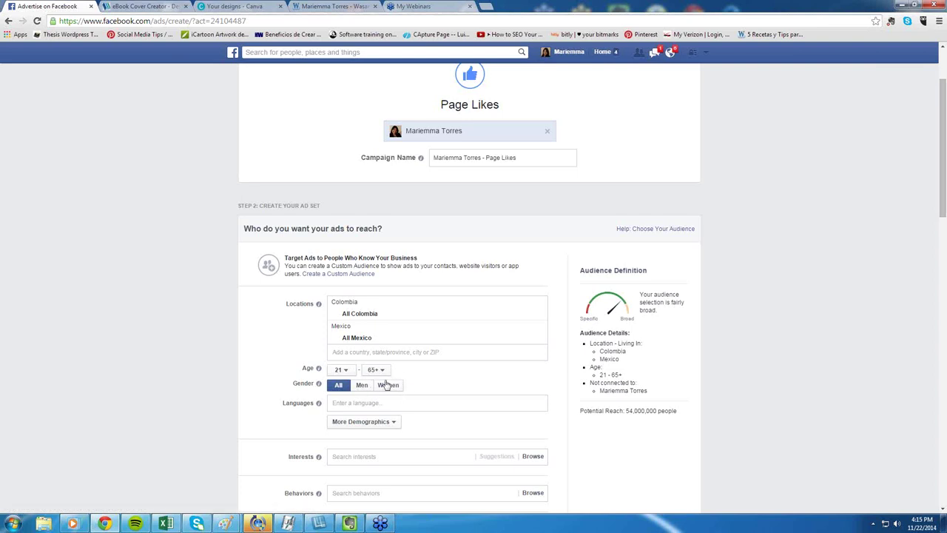
# Step: Add Spanish as the target audience's language
pyautogui.click(356, 404)
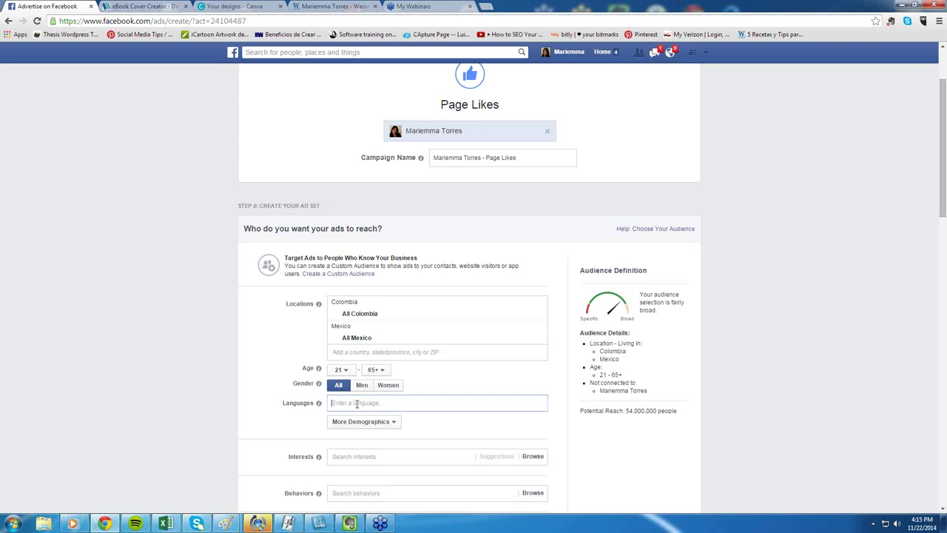
pyautogui.write('spa')
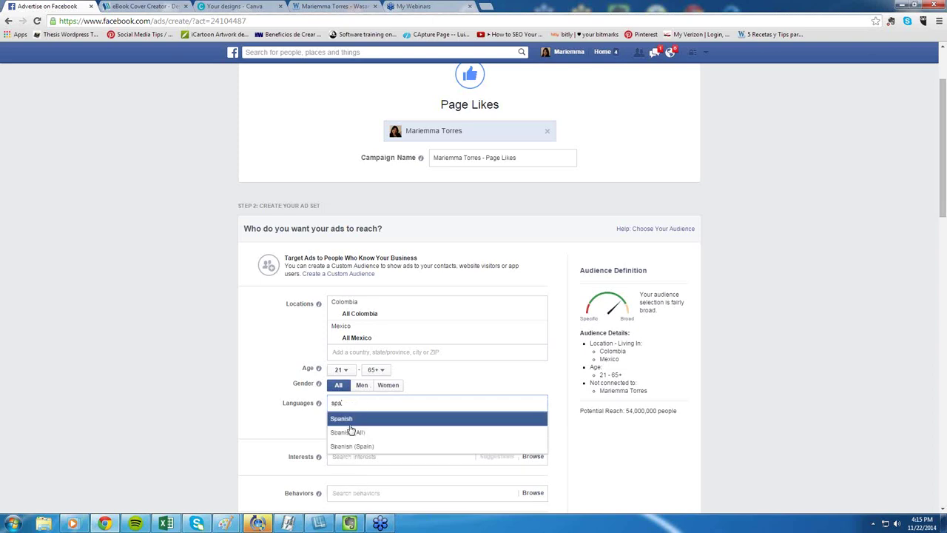
pyautogui.click(352, 419)
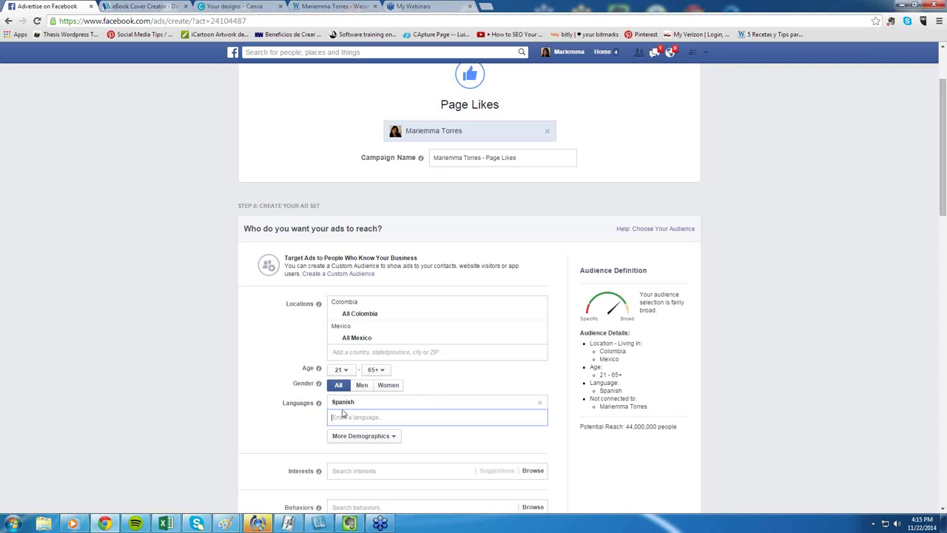
# Step: Search the audience interests for internet marketing and add it as a targeted interest
pyautogui.scroll(-1, 342, 414)
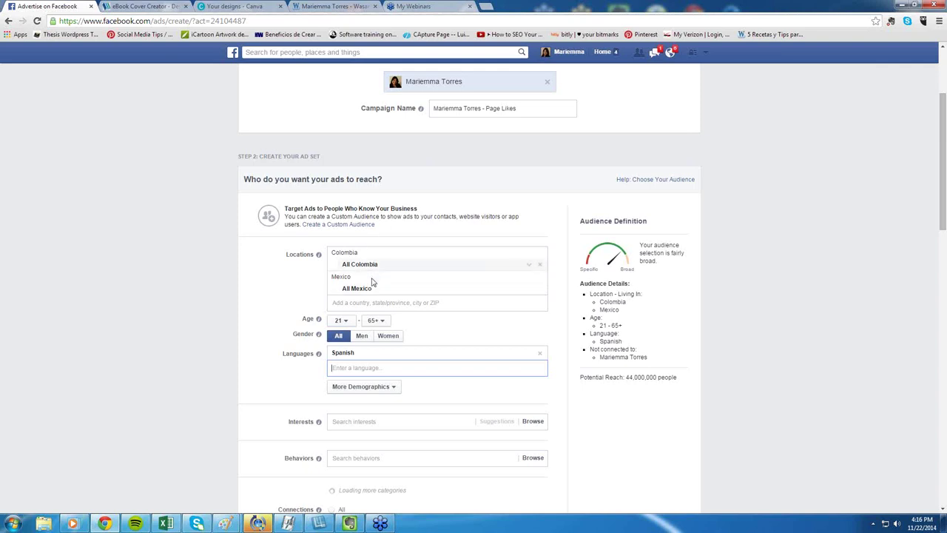
pyautogui.scroll(-2, 373, 283)
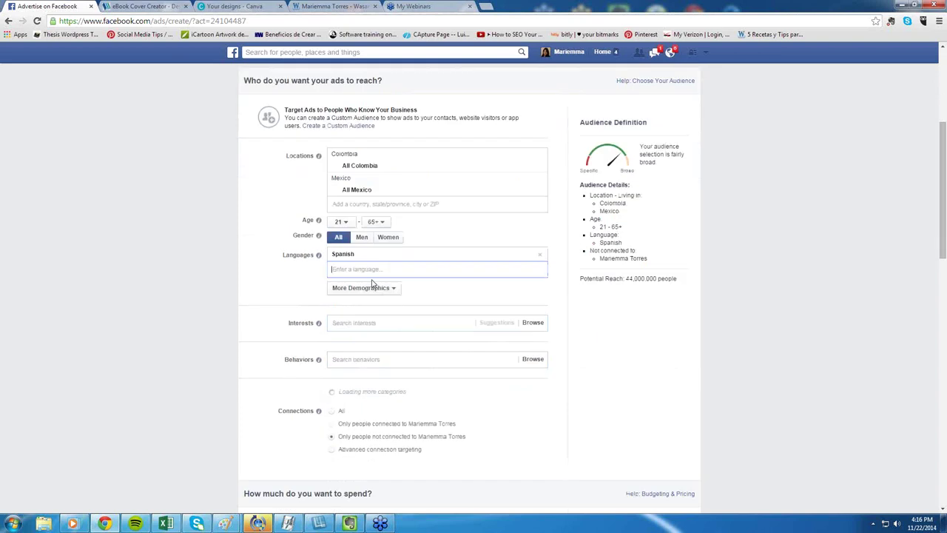
pyautogui.click(360, 322)
pyautogui.write('inter')
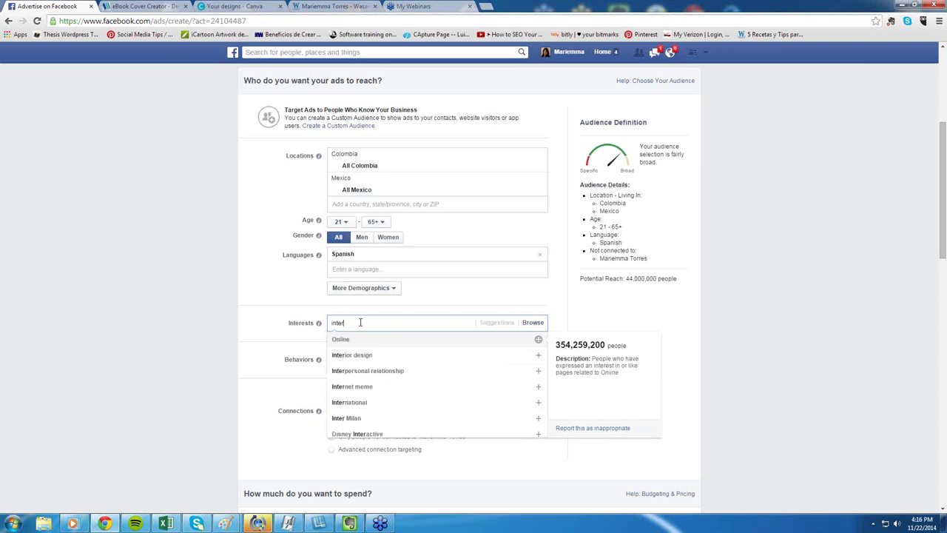
pyautogui.write('net')
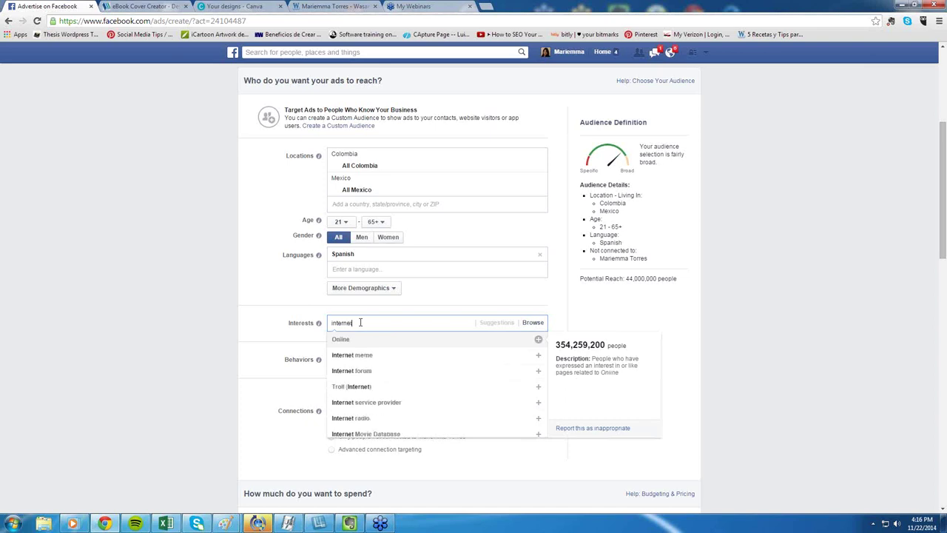
pyautogui.write(' make')
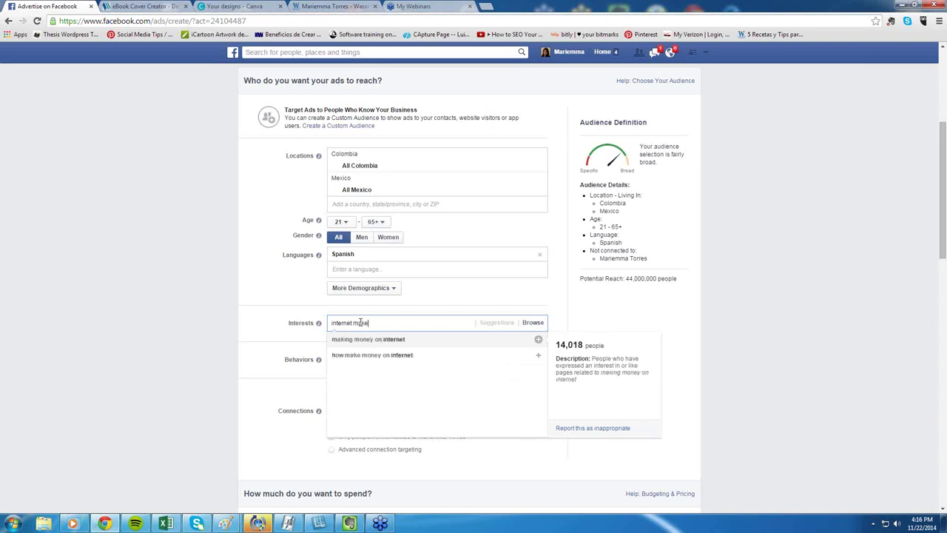
pyautogui.write('t')
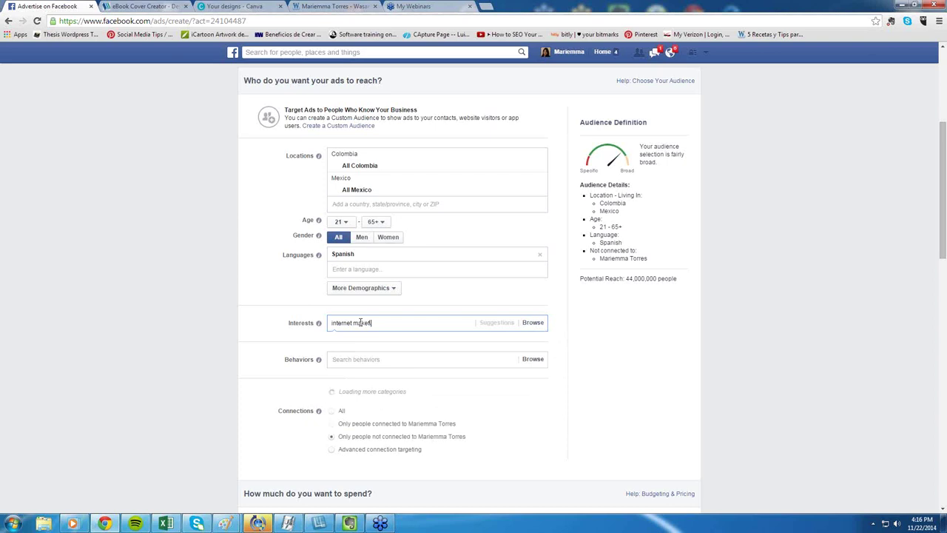
pyautogui.write('in')
pyautogui.tripleClick(369, 324)
pyautogui.click(370, 324)
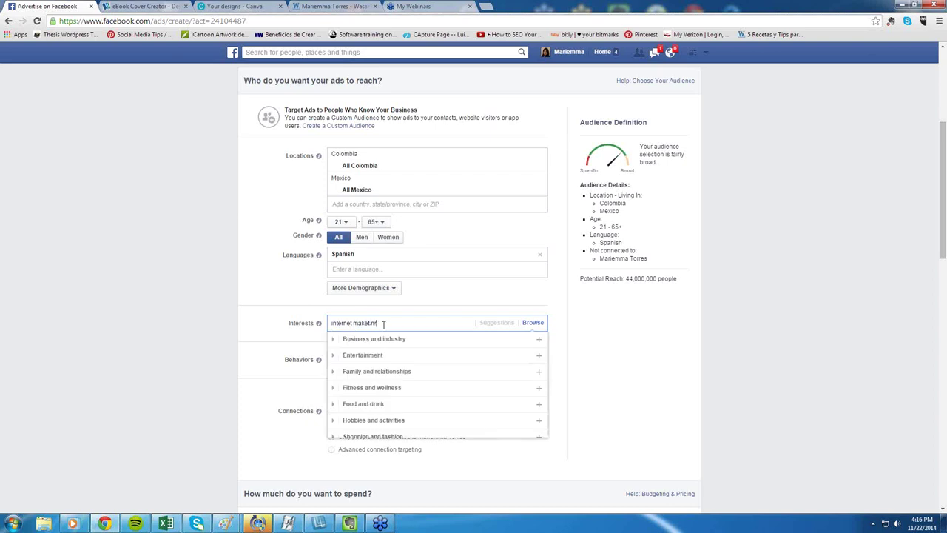
pyautogui.tripleClick(383, 324)
pyautogui.click(383, 324)
pyautogui.tripleClick(362, 322)
pyautogui.click(370, 323)
pyautogui.write('r')
pyautogui.click(376, 340)
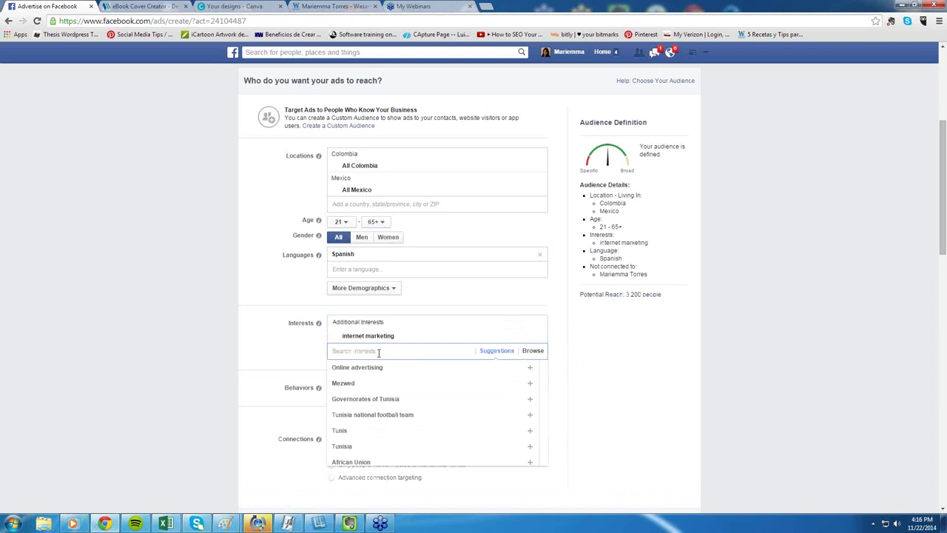
# Step: Add Computers and Social media to the audience's targeted interests
pyautogui.write('comp')
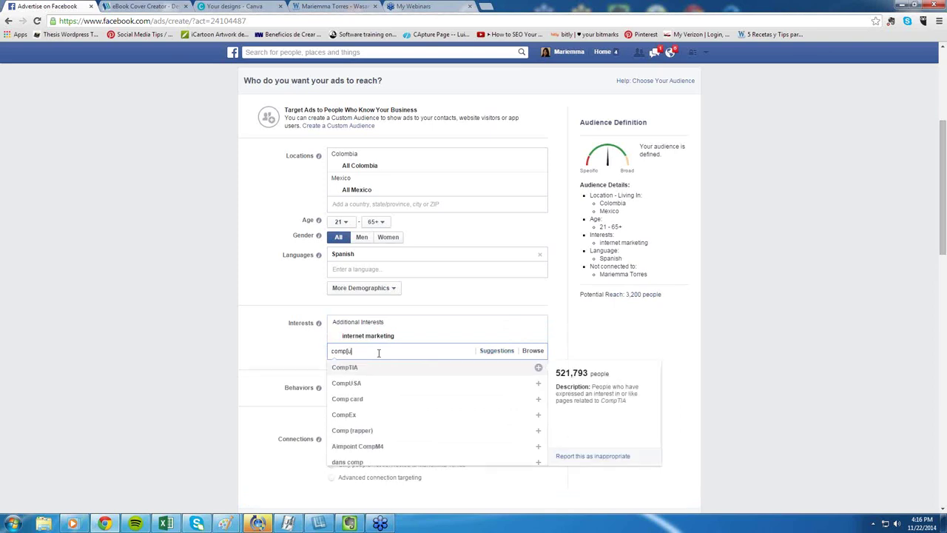
pyautogui.write('u')
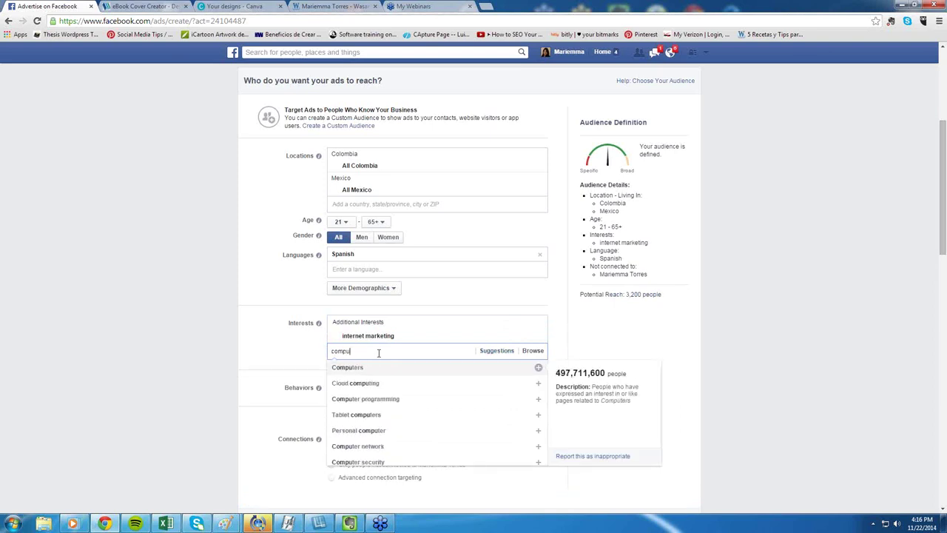
pyautogui.click(361, 369)
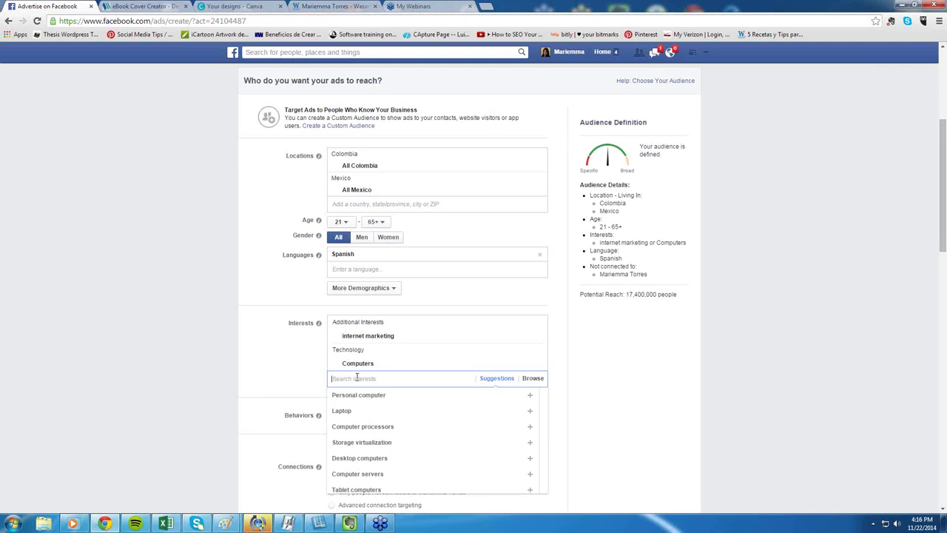
pyautogui.write('social')
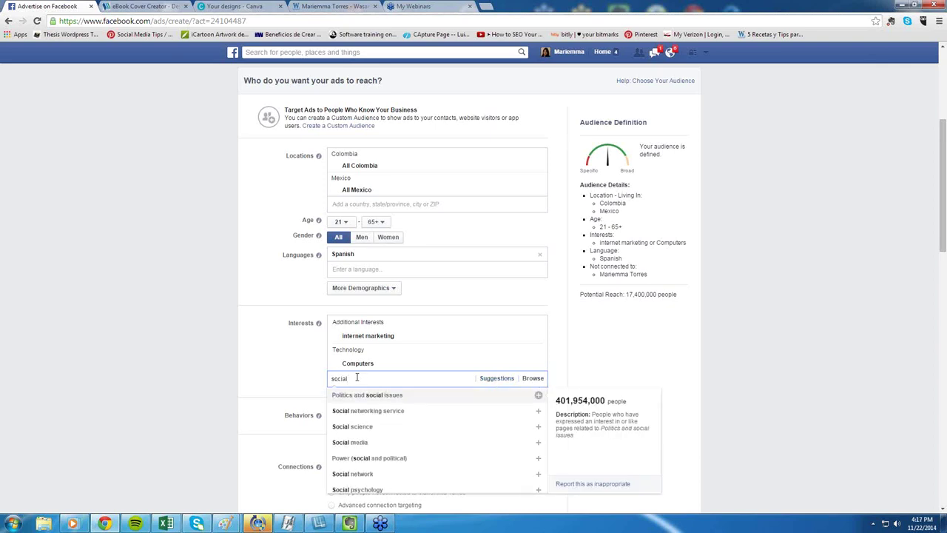
pyautogui.click(417, 441)
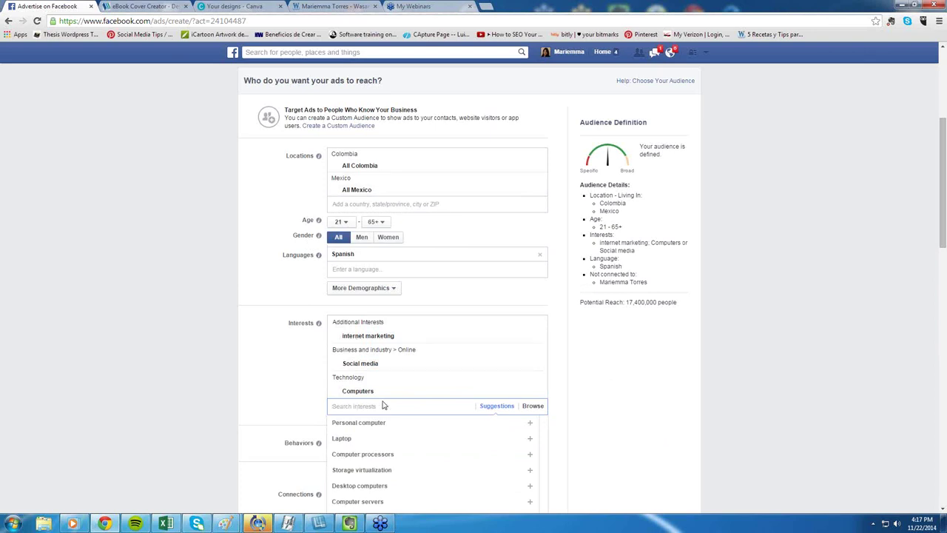
# Step: Examine the audience's interests, the available behavior categories and the campaign settings above them, leaving behaviors unset
pyautogui.scroll(-3, 383, 405)
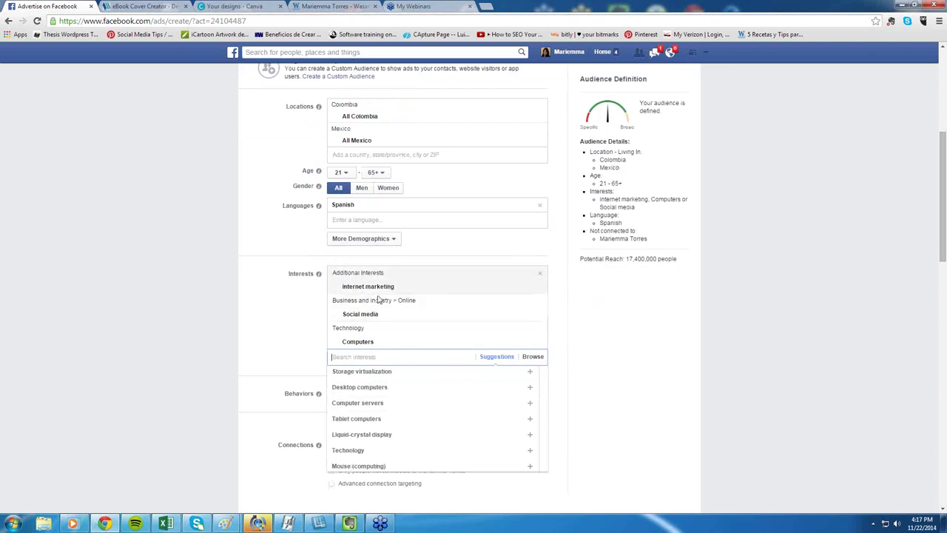
pyautogui.scroll(-2, 367, 303)
pyautogui.scroll(-2, 247, 271)
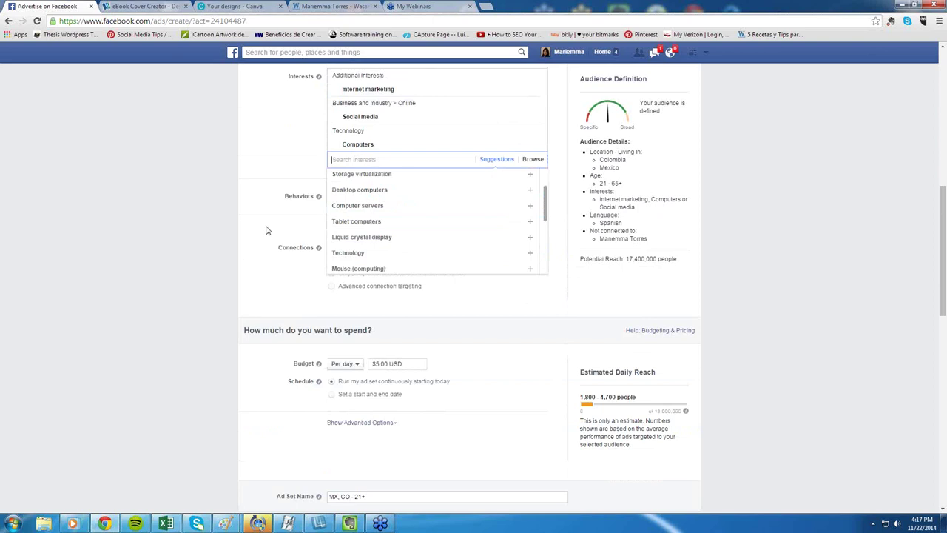
pyautogui.click(258, 207)
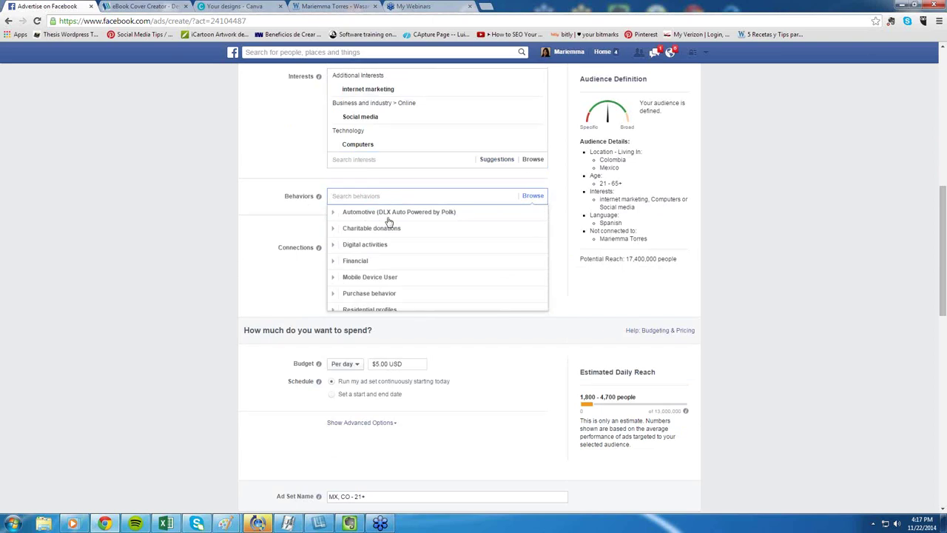
pyautogui.scroll(-1, 387, 219)
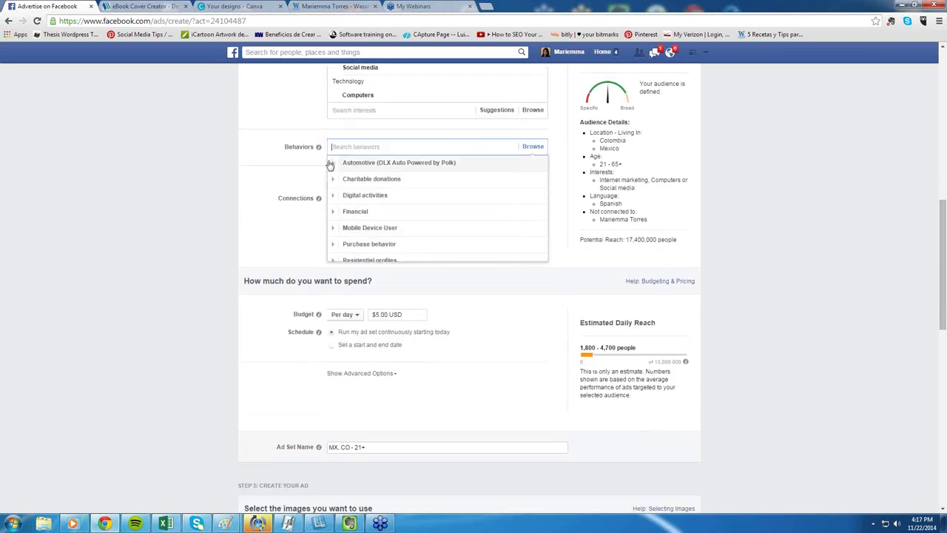
pyautogui.scroll(8, 298, 170)
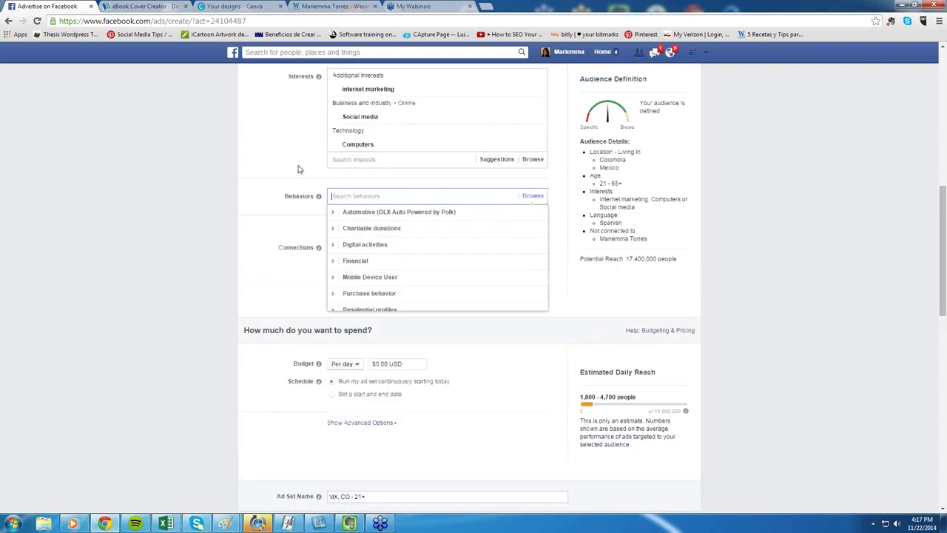
pyautogui.scroll(2, 236, 180)
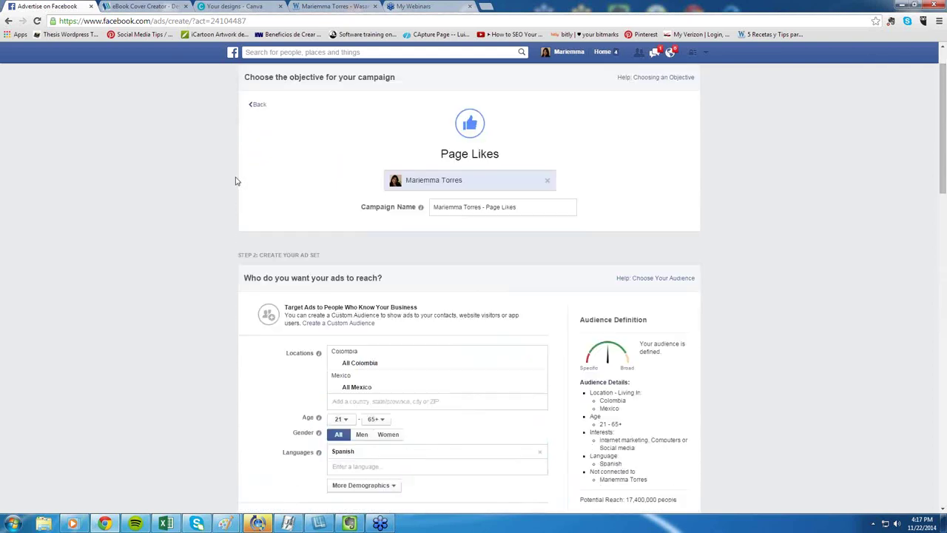
pyautogui.scroll(-9, 237, 180)
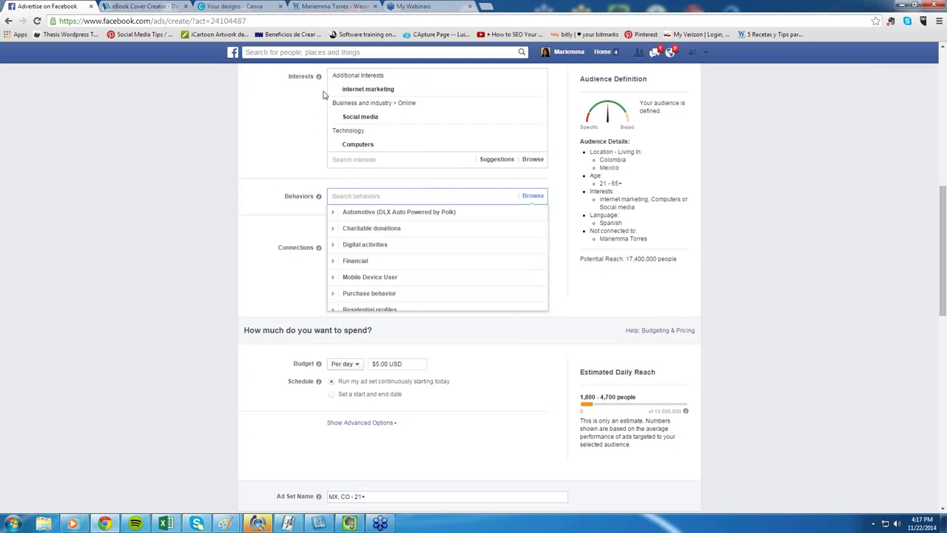
pyautogui.click(264, 228)
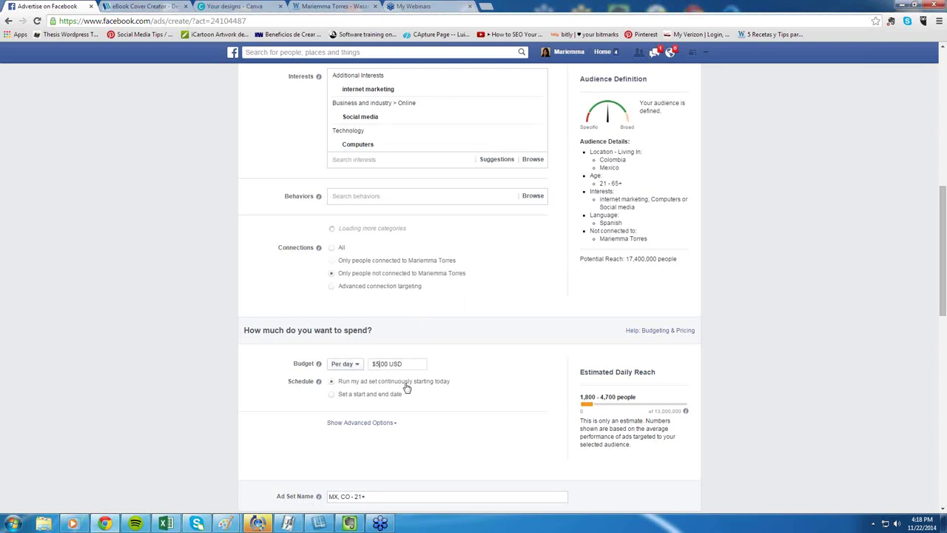
# Step: Switch the ad set's schedule to a set start and end date, with a start date of 11/23/2014
pyautogui.scroll(-1, 406, 387)
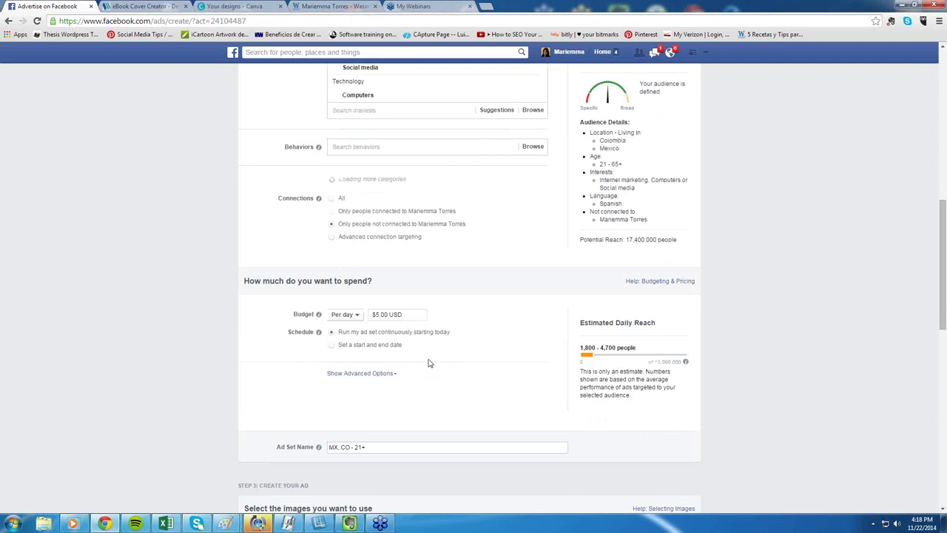
pyautogui.click(332, 346)
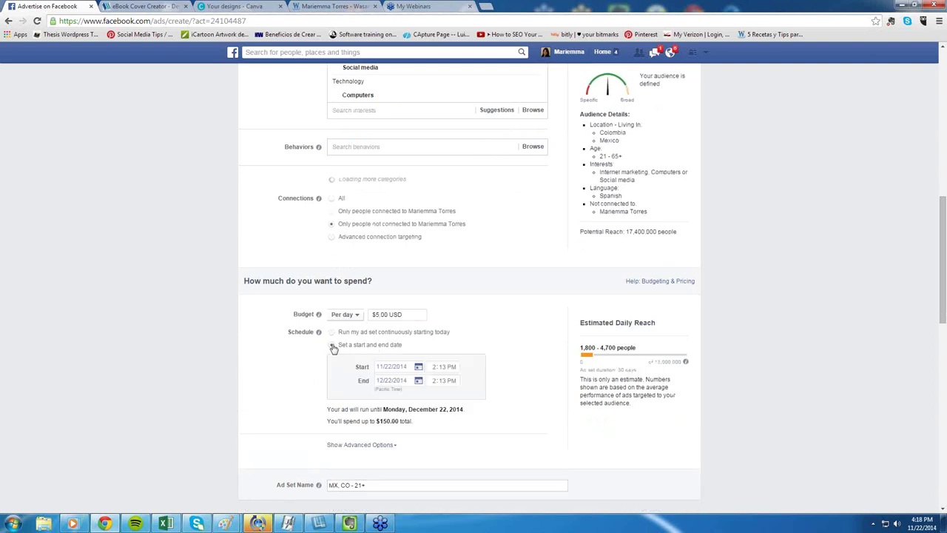
pyautogui.click(418, 367)
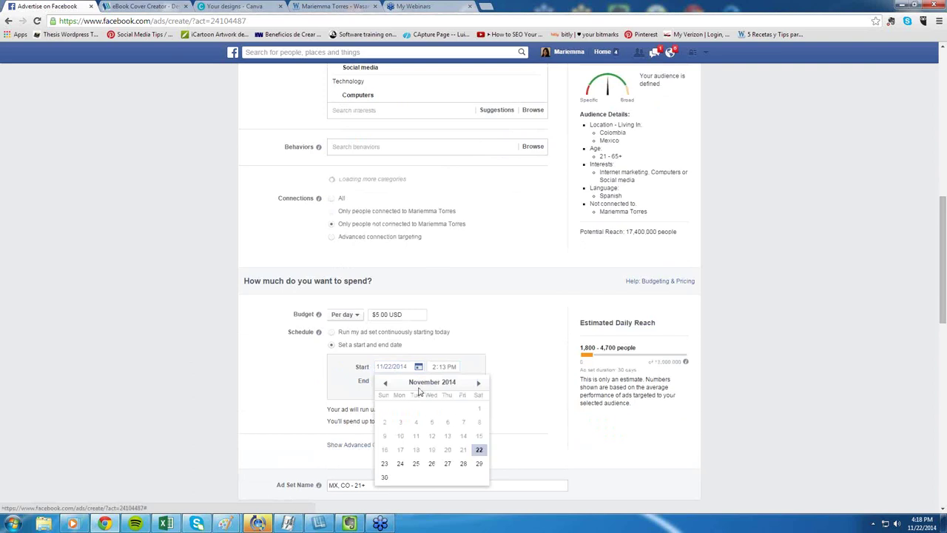
pyautogui.click(383, 463)
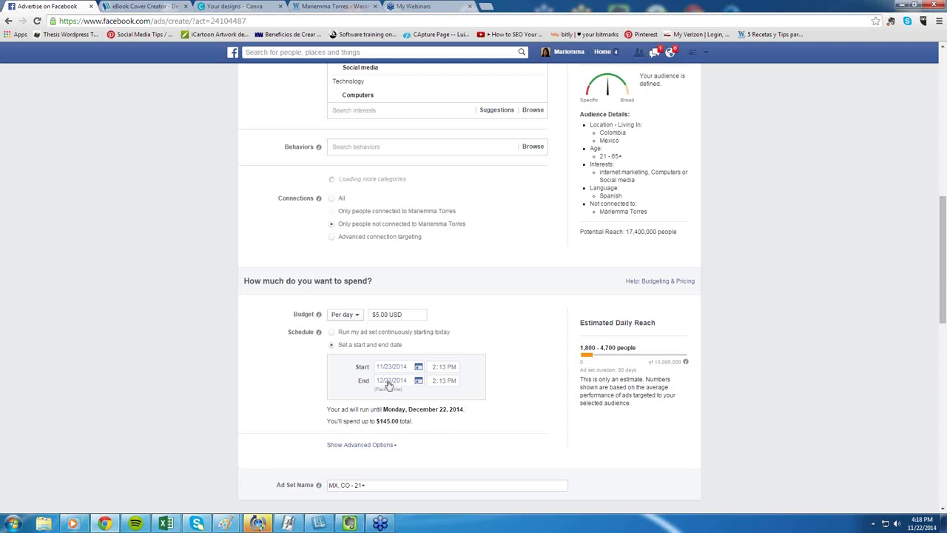
# Step: Set the ad set's start date to 11/22/2014 and its end date to 11/23/2014
pyautogui.scroll(-1, 387, 385)
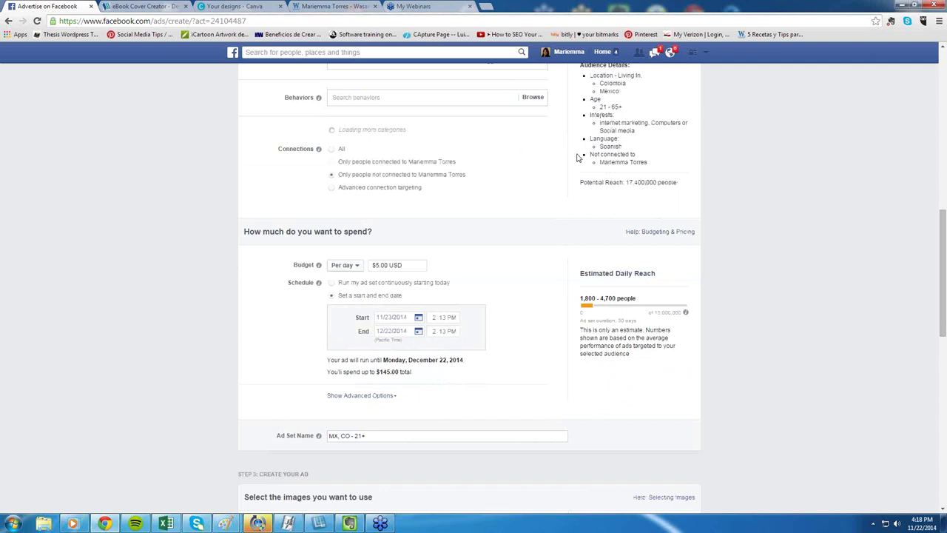
pyautogui.scroll(2, 517, 275)
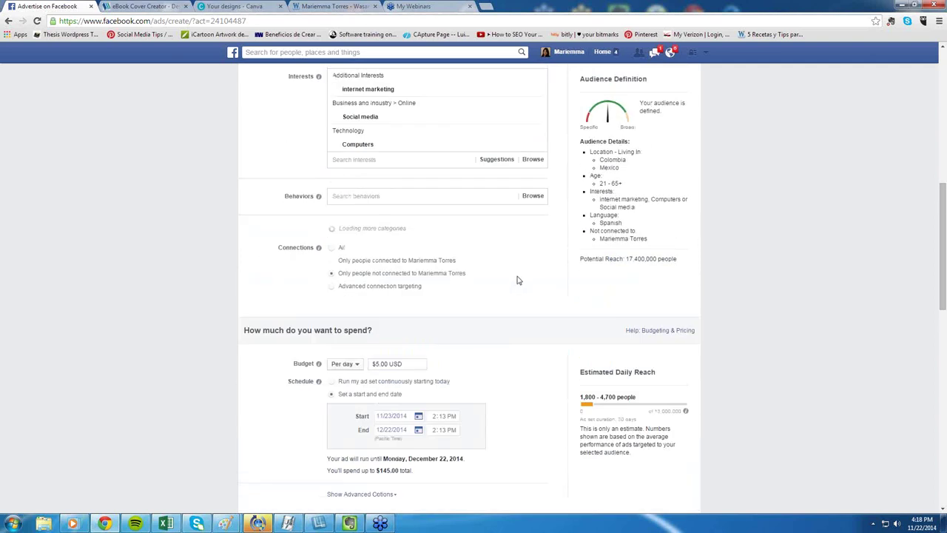
pyautogui.scroll(-3, 517, 279)
pyautogui.click(407, 272)
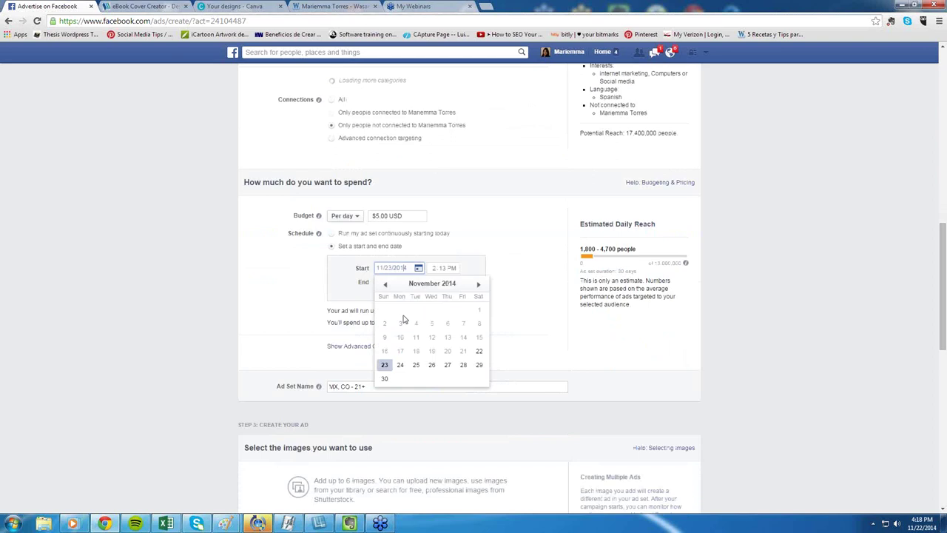
pyautogui.click(479, 351)
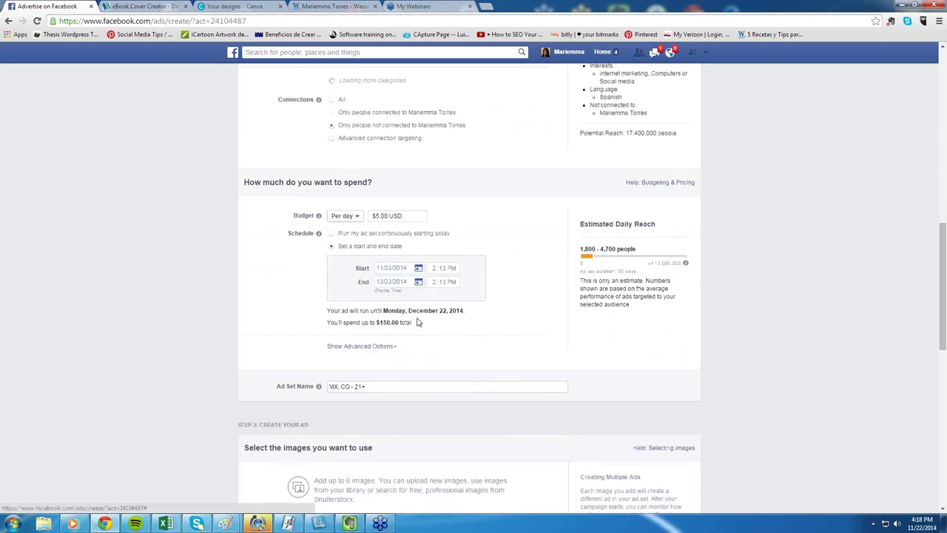
pyautogui.click(402, 283)
pyautogui.click(384, 298)
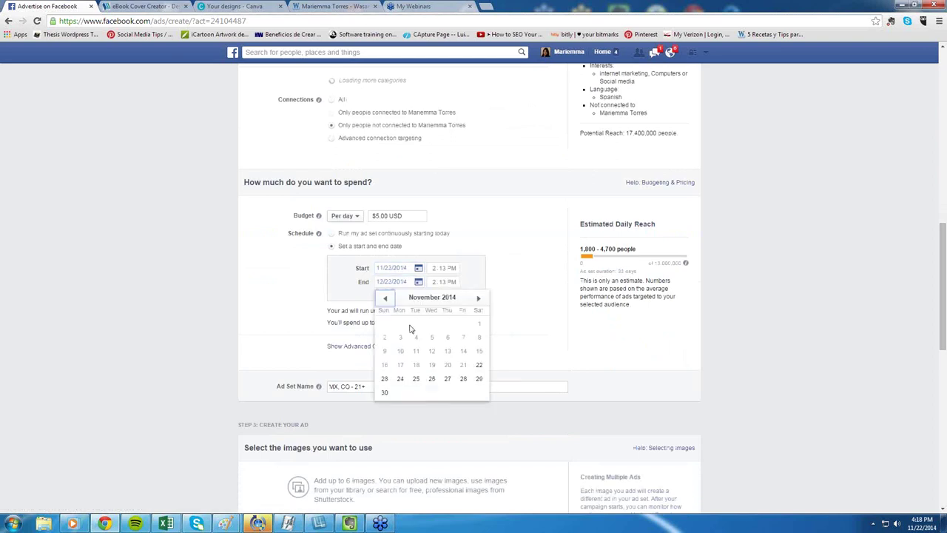
pyautogui.click(382, 378)
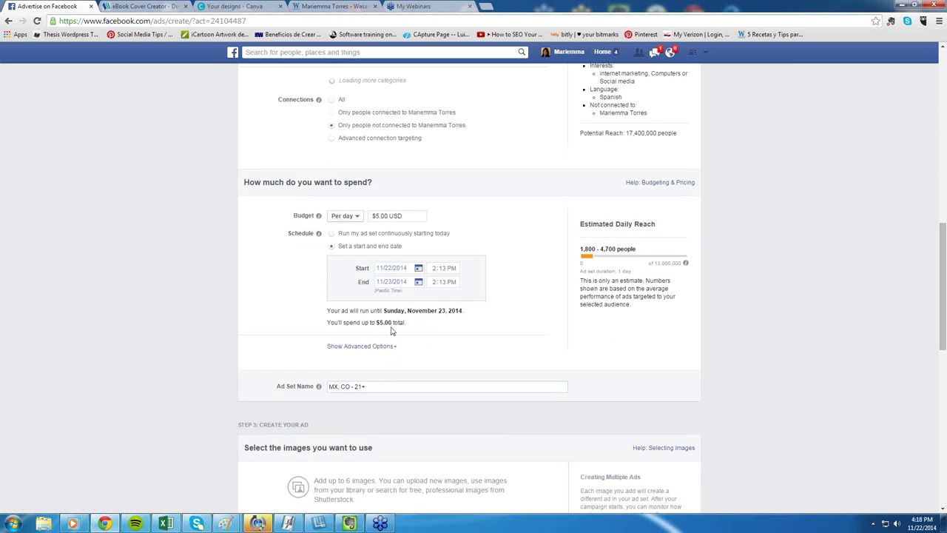
# Step: Switch to Canva, look through the available design formats and start a new Facebook Post design
pyautogui.scroll(-3, 368, 310)
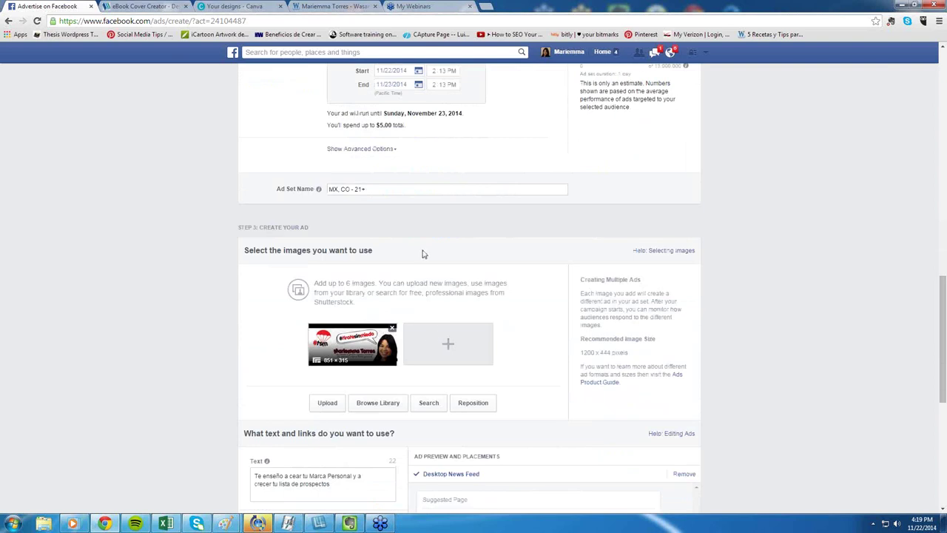
pyautogui.scroll(-1, 355, 352)
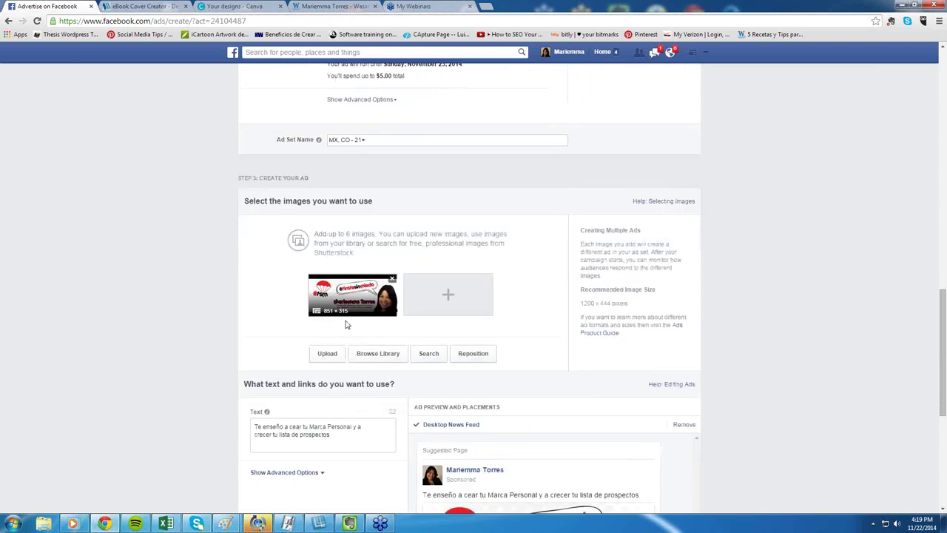
pyautogui.scroll(-1, 342, 306)
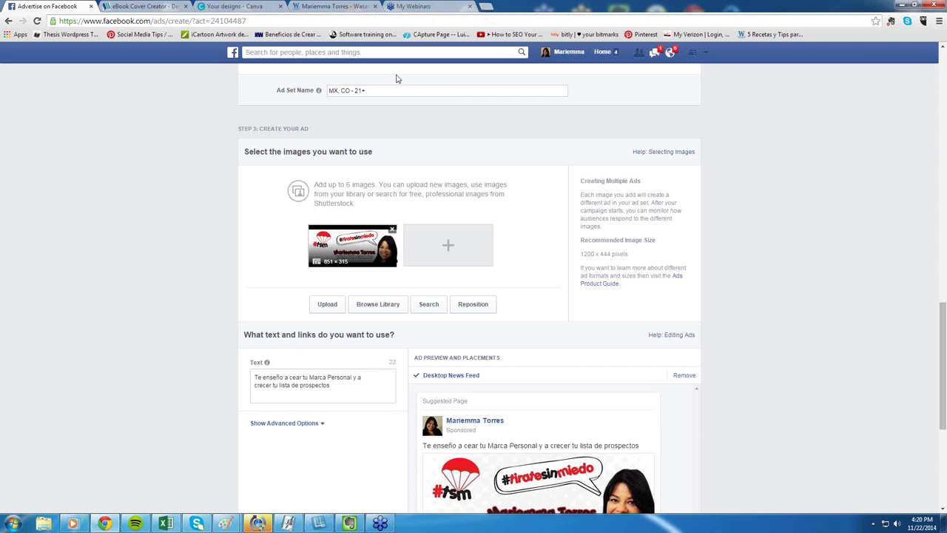
pyautogui.click(233, 7)
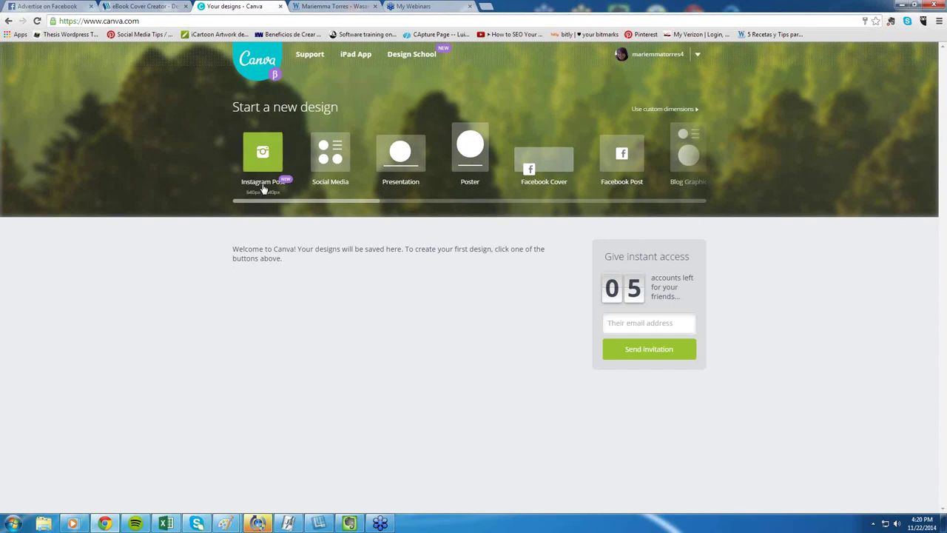
pyautogui.moveTo(269, 205); pyautogui.dragTo(306, 200)
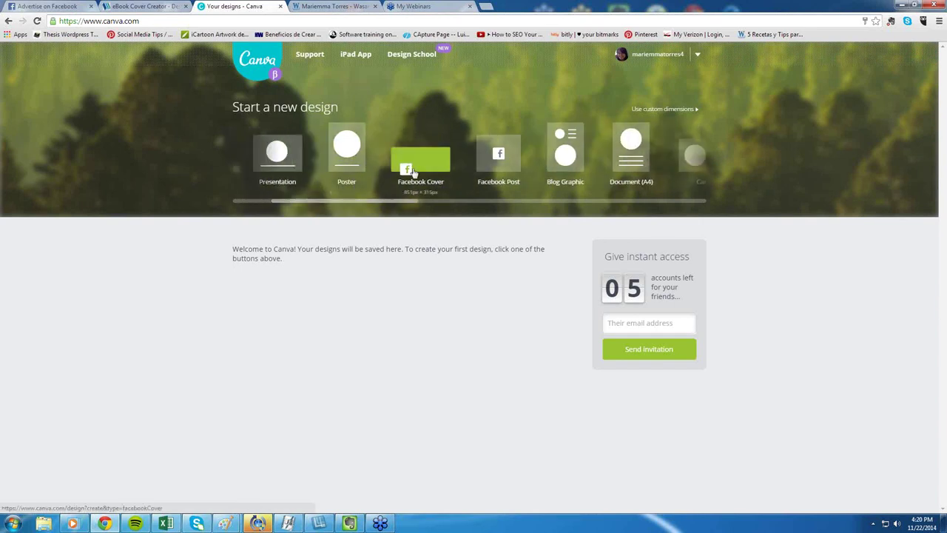
pyautogui.moveTo(413, 201); pyautogui.dragTo(446, 205)
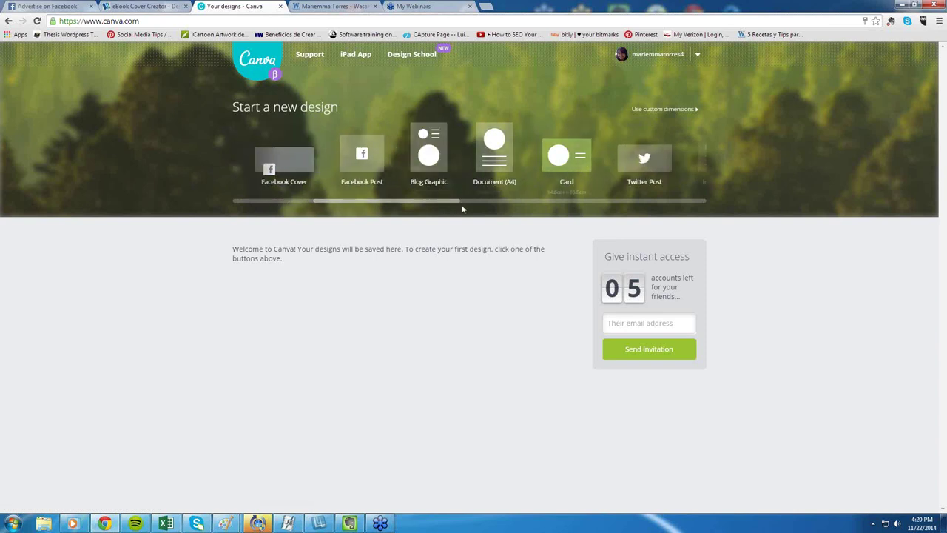
pyautogui.moveTo(442, 204); pyautogui.dragTo(562, 210)
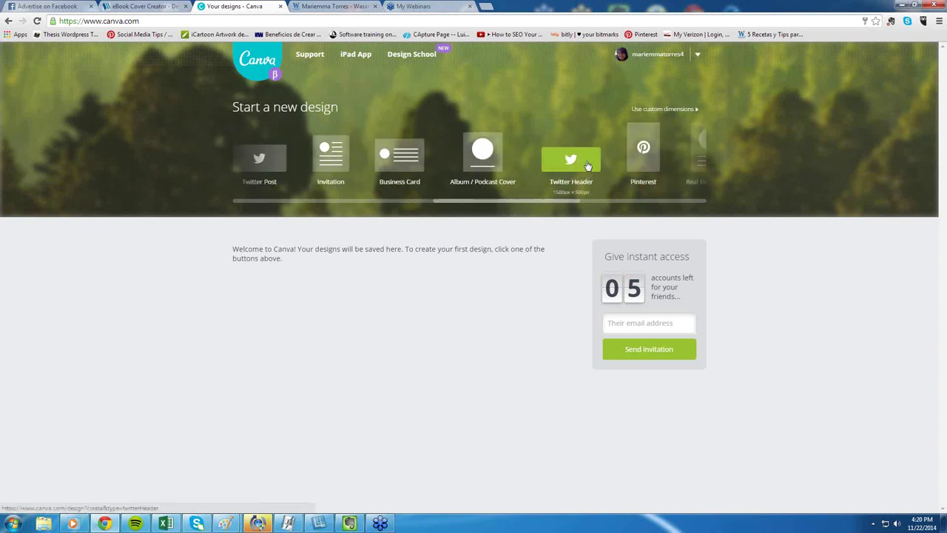
pyautogui.moveTo(554, 207); pyautogui.dragTo(568, 207)
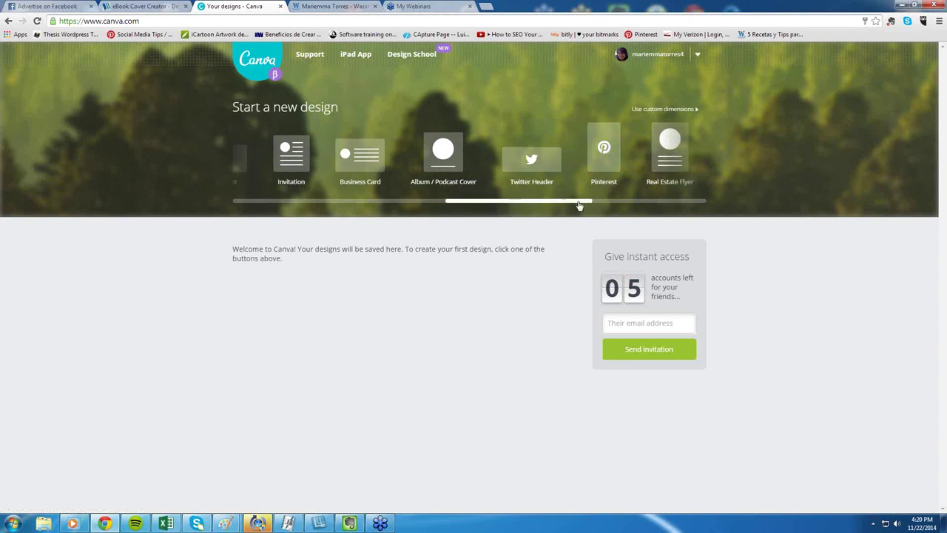
pyautogui.moveTo(579, 205); pyautogui.dragTo(481, 207)
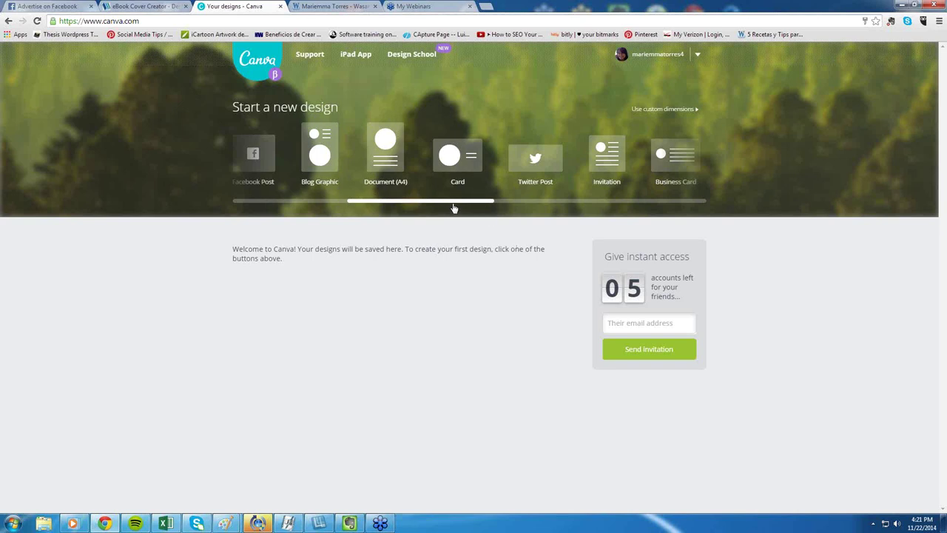
pyautogui.moveTo(455, 208); pyautogui.dragTo(401, 204)
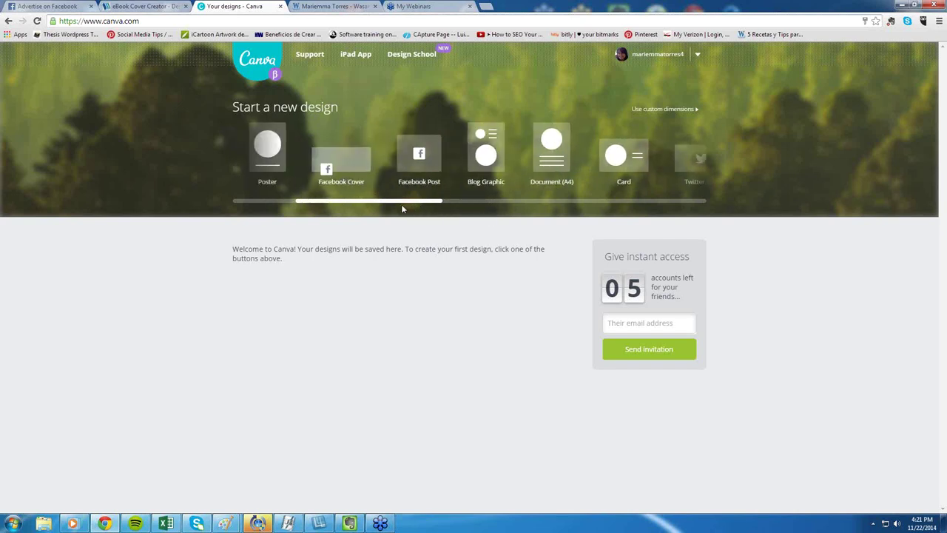
pyautogui.click(422, 153)
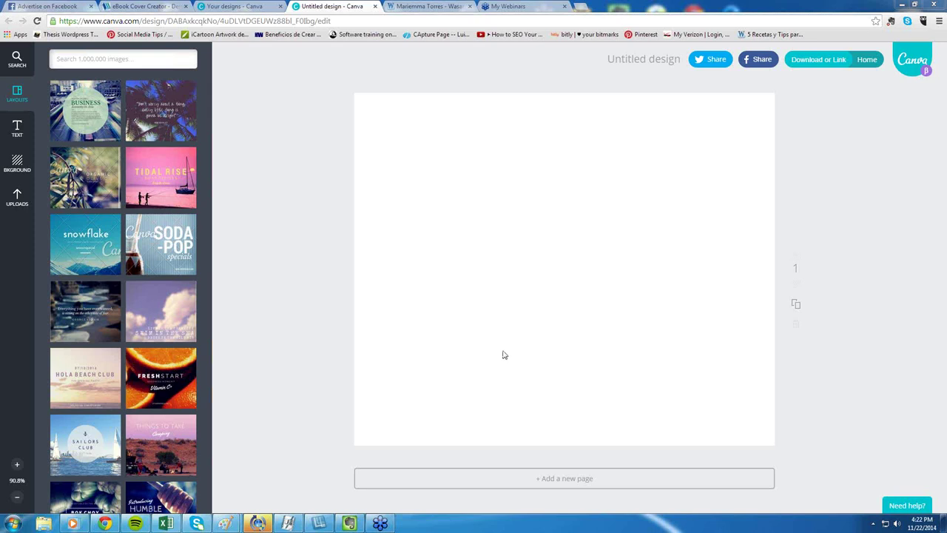
# Step: Upload the photo of a woman overlooking palm trees from the Desktop and place it on the blank page
pyautogui.click(17, 164)
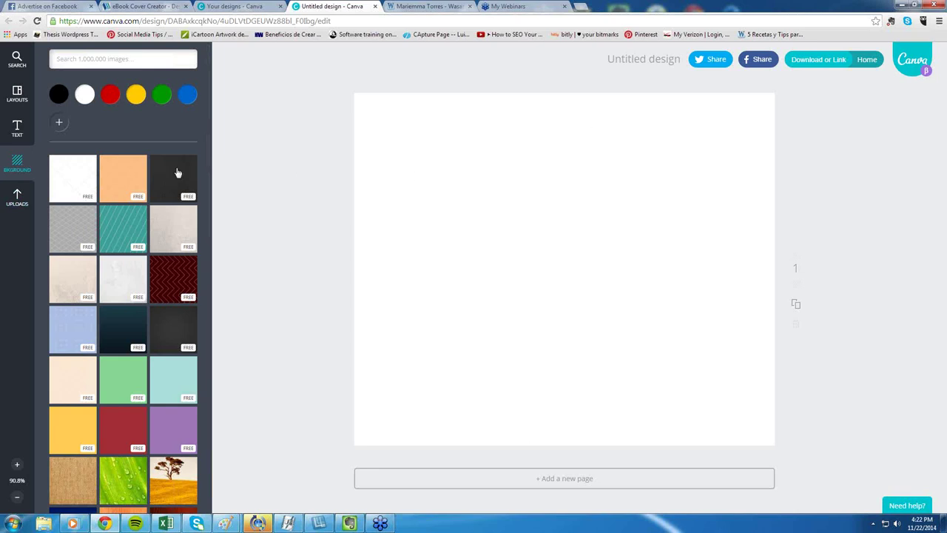
pyautogui.click(13, 202)
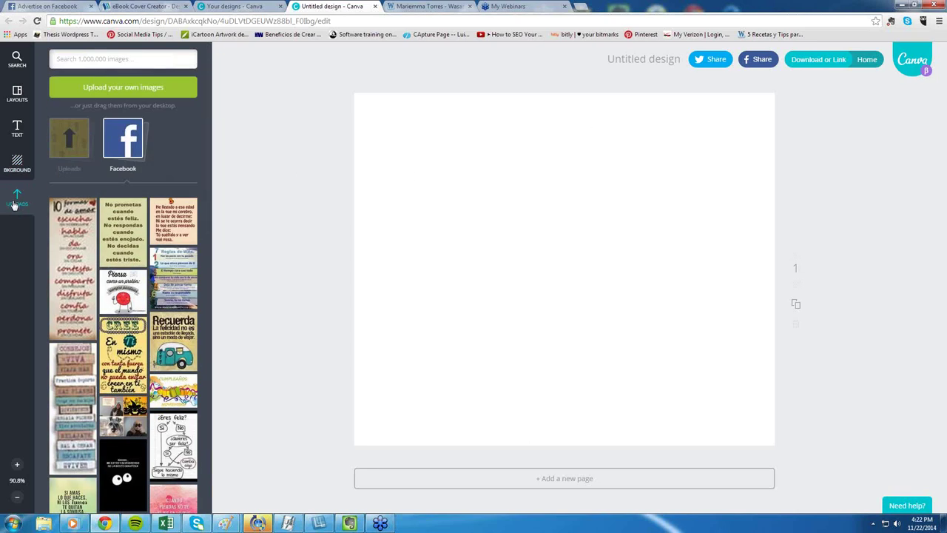
pyautogui.click(100, 88)
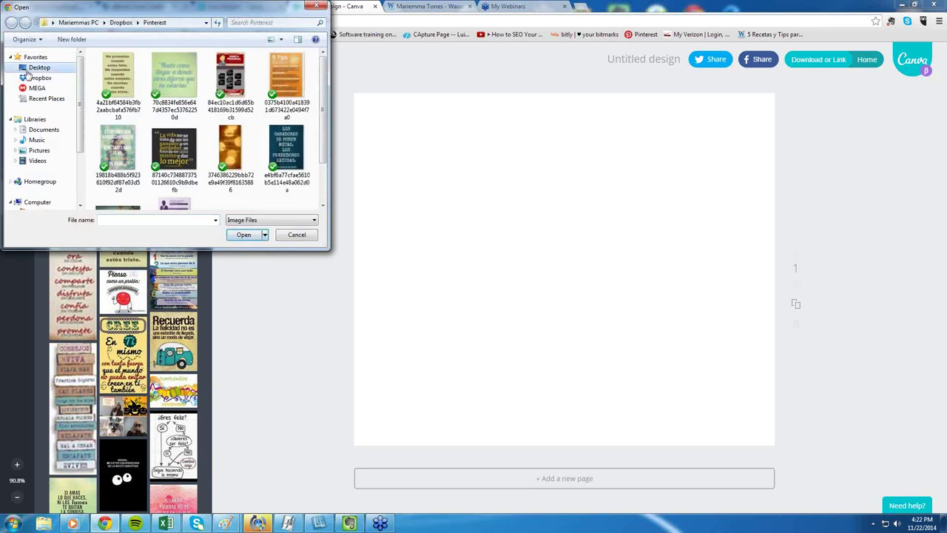
pyautogui.click(28, 69)
pyautogui.moveTo(321, 80); pyautogui.dragTo(318, 172)
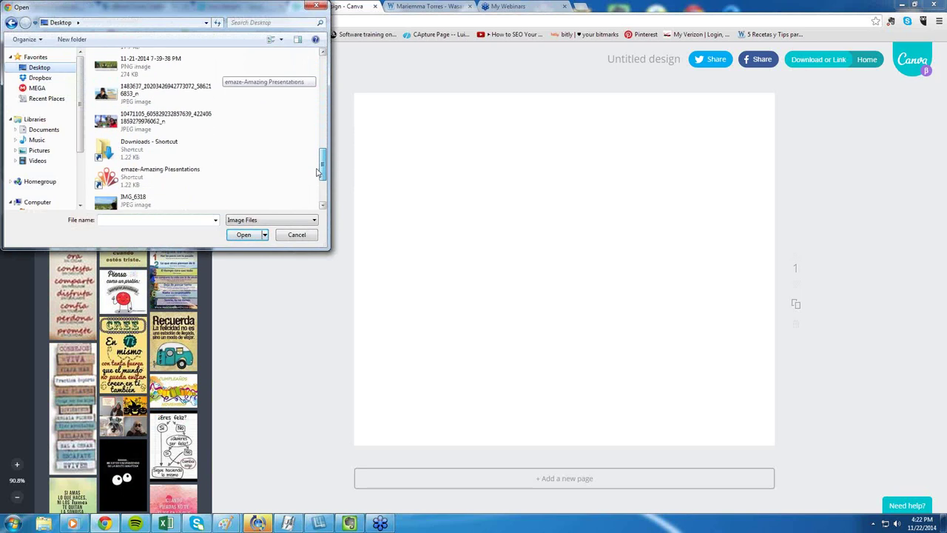
pyautogui.scroll(-2, 318, 173)
pyautogui.doubleClick(127, 156)
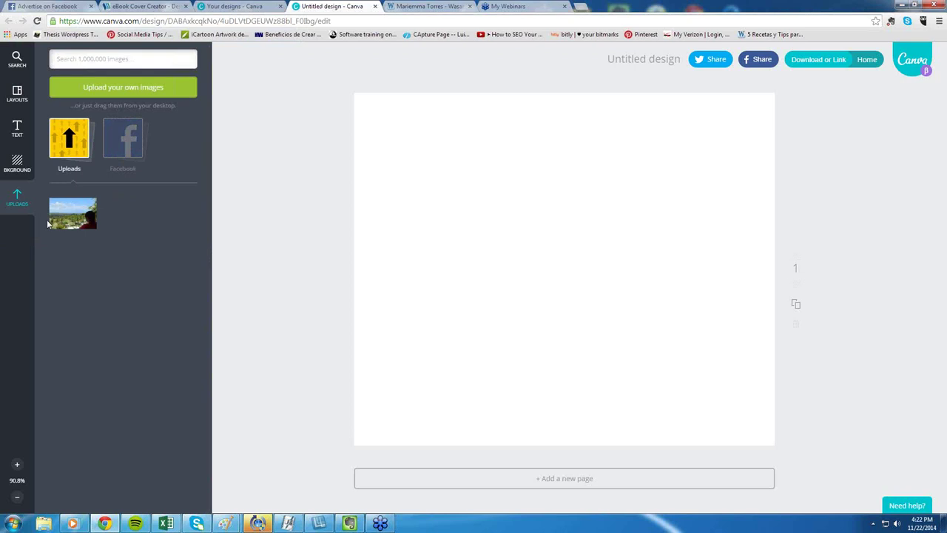
pyautogui.moveTo(85, 218); pyautogui.dragTo(651, 214)
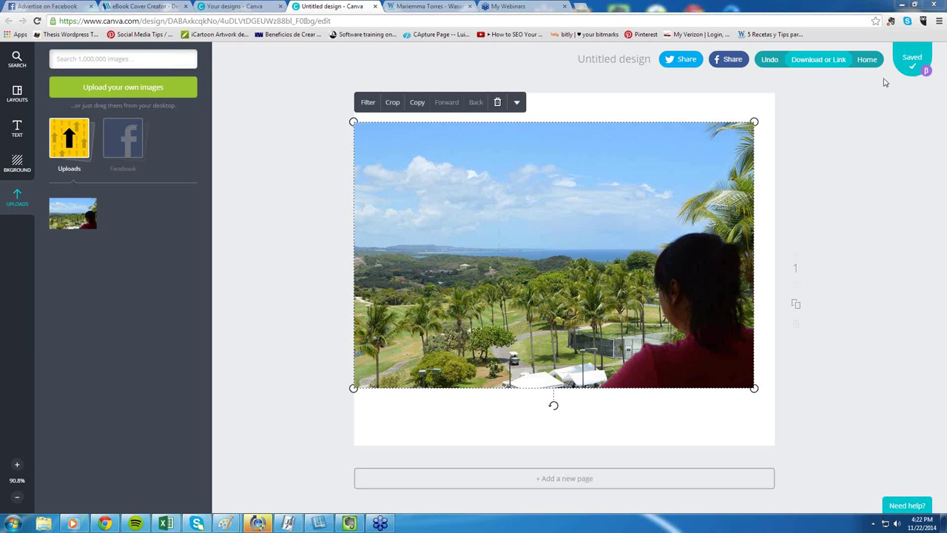
# Step: Reposition and enlarge the palm-tree photo so it spans the full width of the page
pyautogui.moveTo(554, 285); pyautogui.dragTo(558, 285)
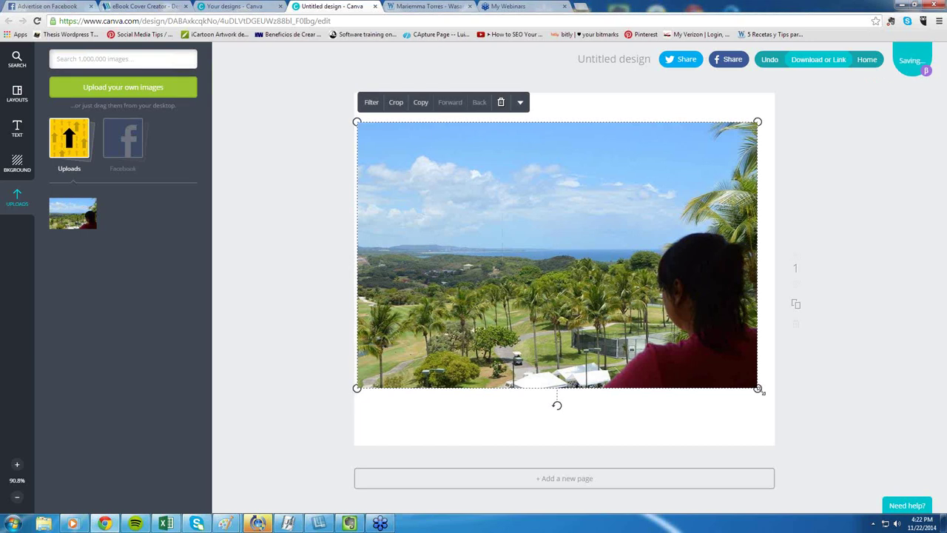
pyautogui.moveTo(759, 390); pyautogui.dragTo(774, 399)
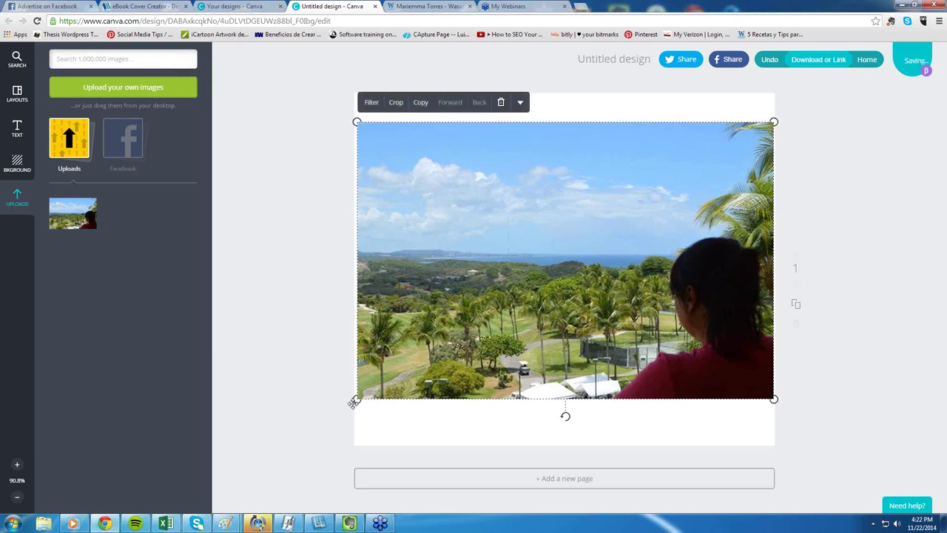
pyautogui.moveTo(353, 402); pyautogui.dragTo(350, 403)
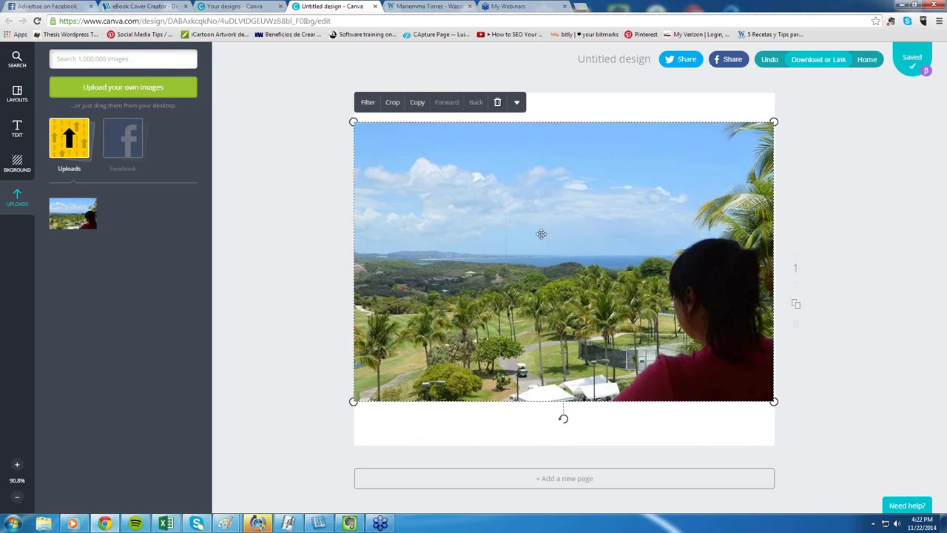
# Step: Add the green circular TITLE/SUBTITLE text badge, shrink it and place it over the sky in the photo's upper-left area
pyautogui.click(16, 131)
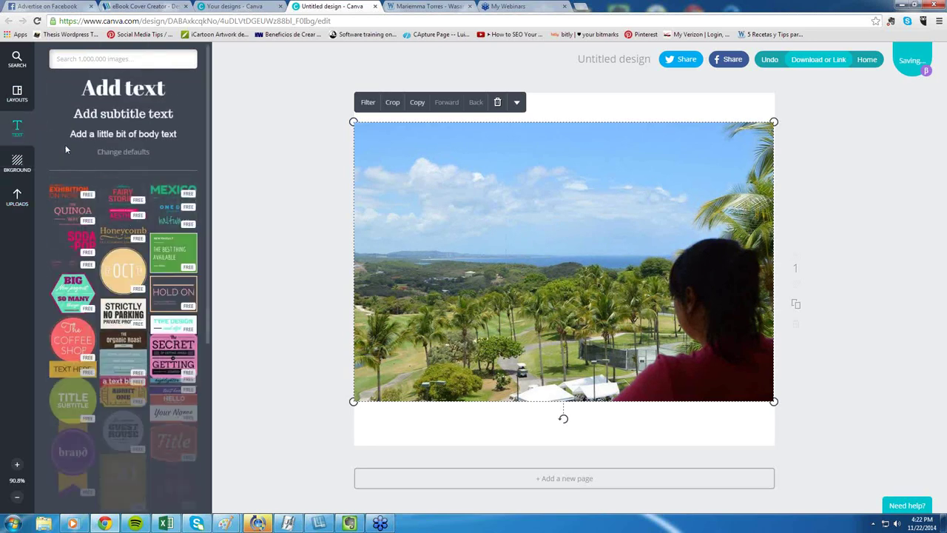
pyautogui.scroll(-3, 105, 333)
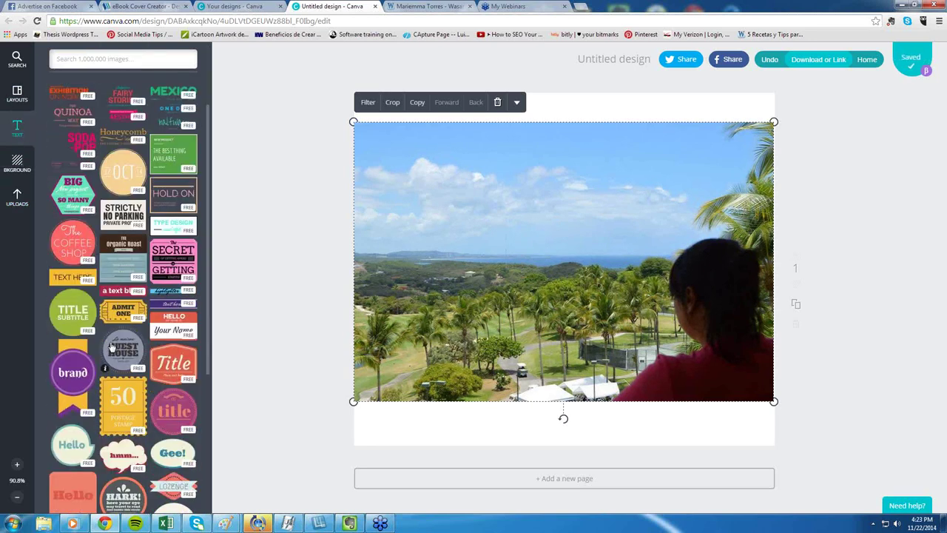
pyautogui.scroll(3, 111, 348)
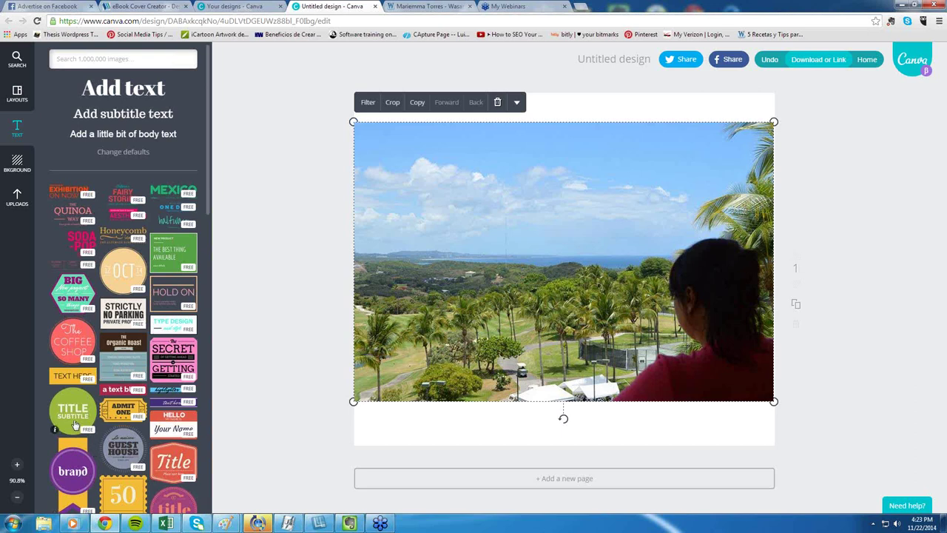
pyautogui.moveTo(74, 415); pyautogui.dragTo(507, 287)
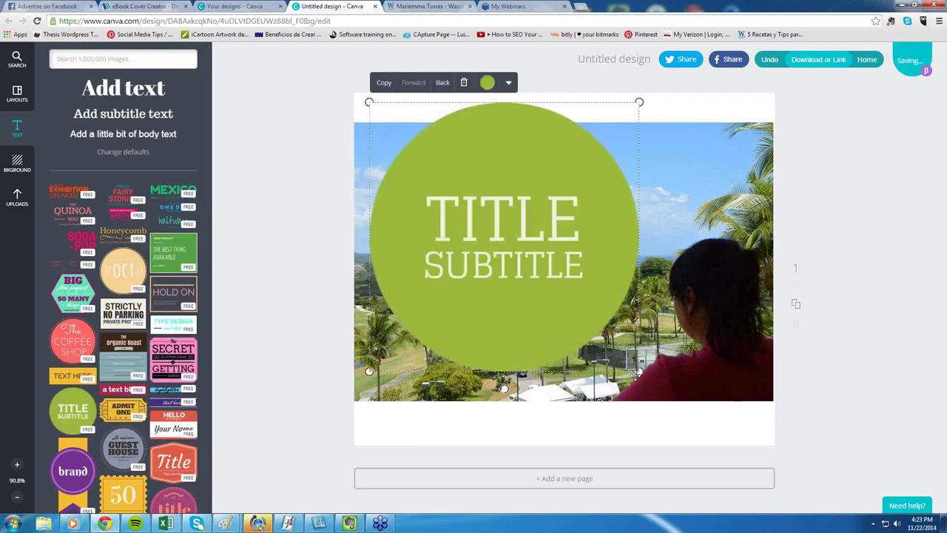
pyautogui.moveTo(639, 371); pyautogui.dragTo(524, 253)
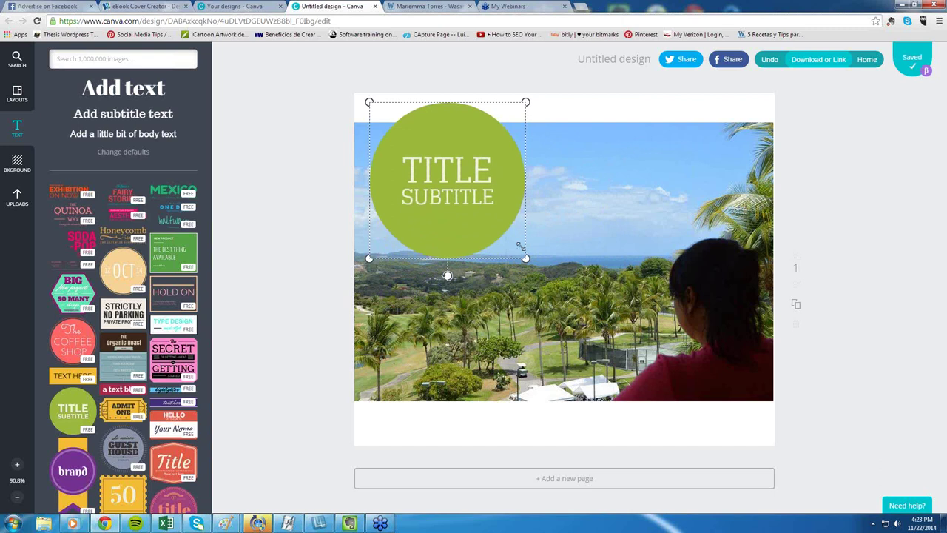
pyautogui.moveTo(456, 212); pyautogui.dragTo(464, 240)
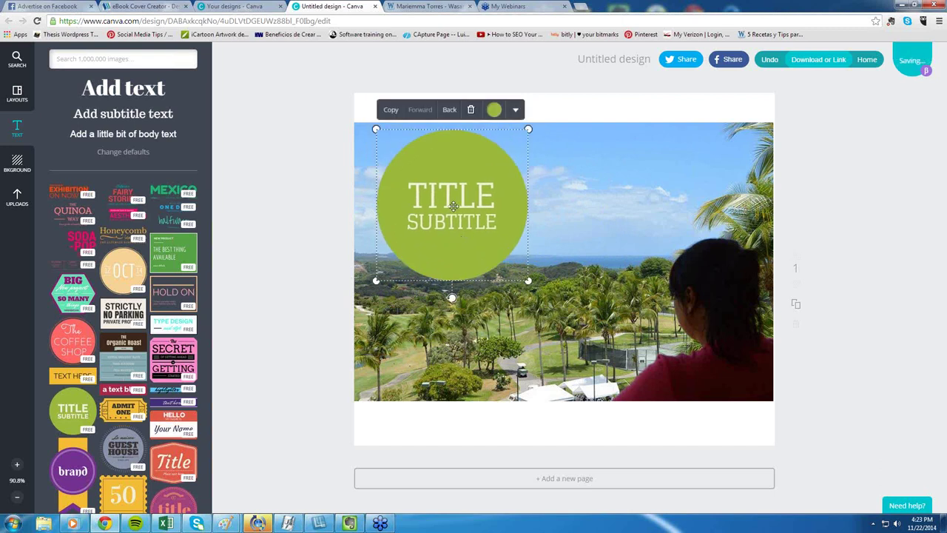
# Step: Replace the green badge's title with "Mas" and its subtitle with "Prospectos"
pyautogui.doubleClick(452, 207)
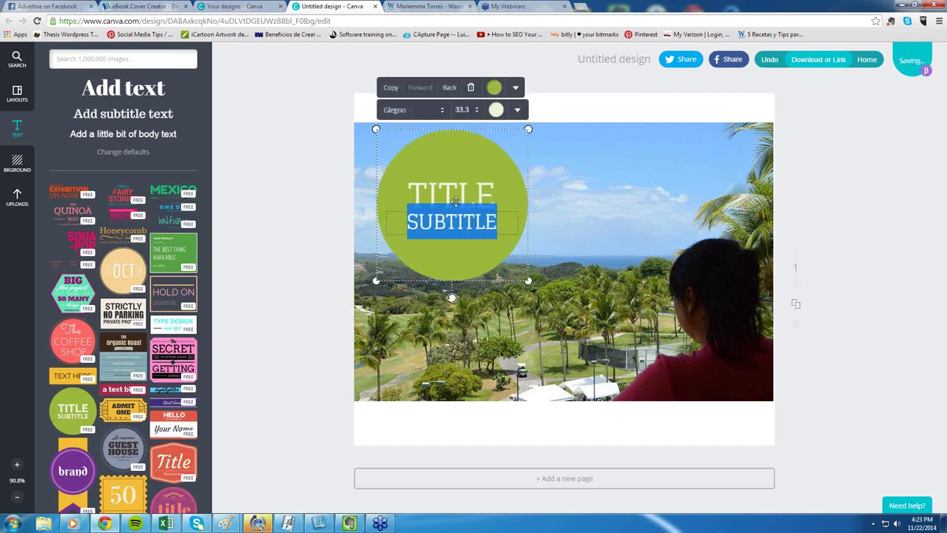
pyautogui.click(456, 199)
pyautogui.doubleClick(456, 194)
pyautogui.write('mas')
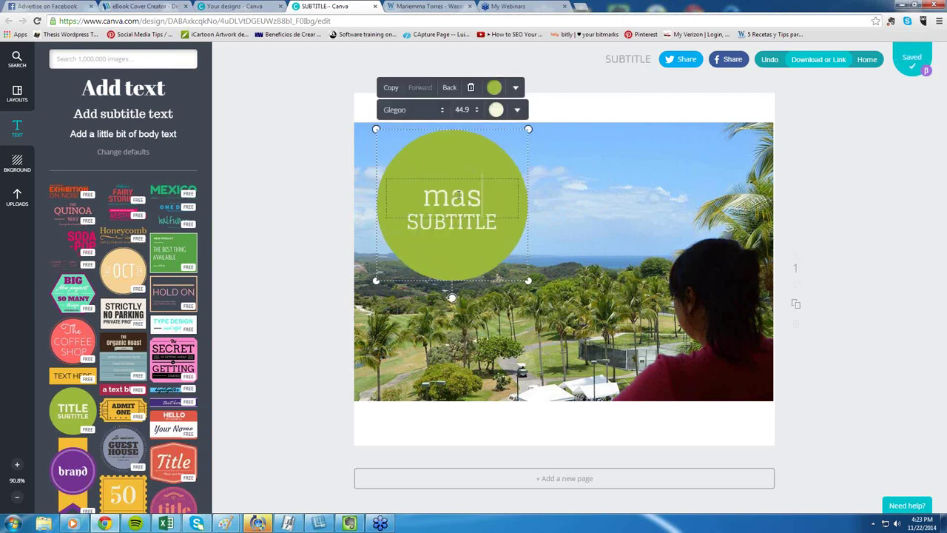
pyautogui.press('BackSpace')
pyautogui.press('BackSpace')
pyautogui.press('BackSpace')
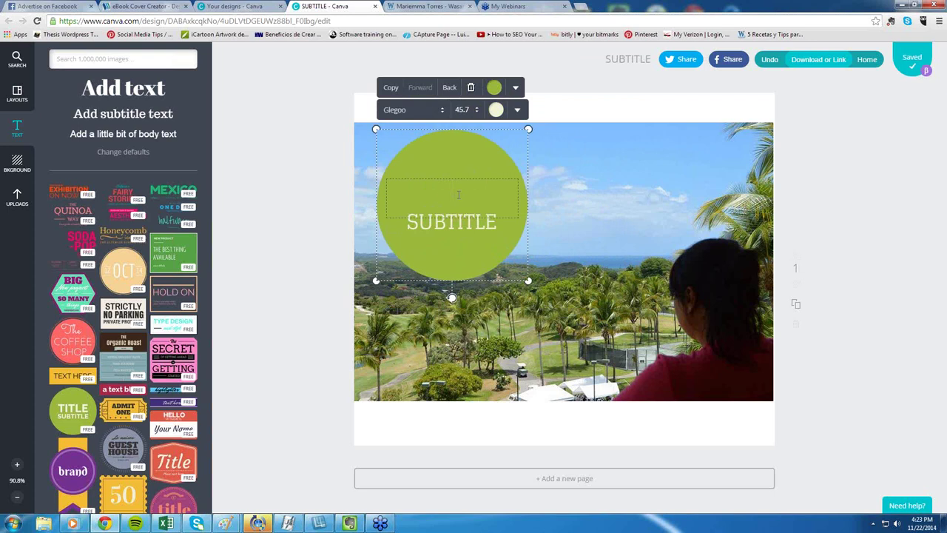
pyautogui.write('Mas')
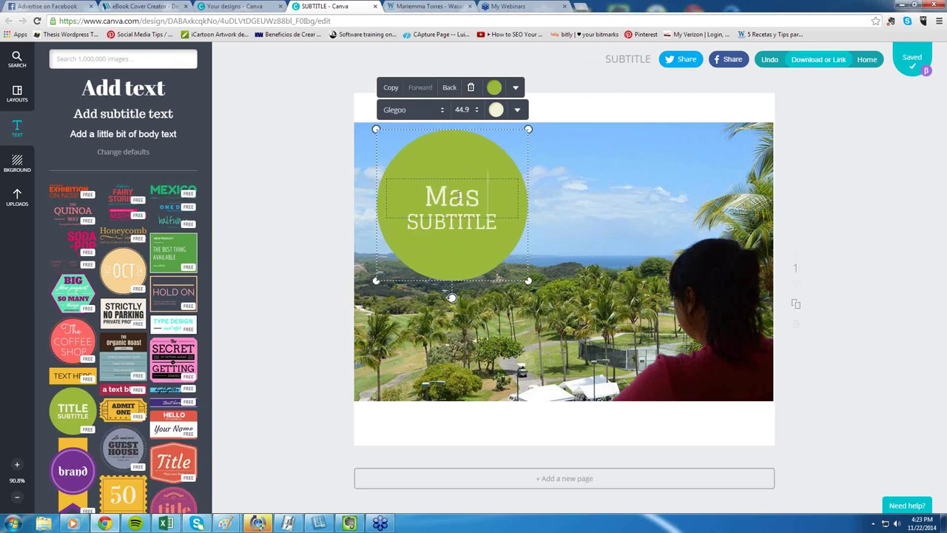
pyautogui.click(452, 227)
pyautogui.doubleClick(452, 222)
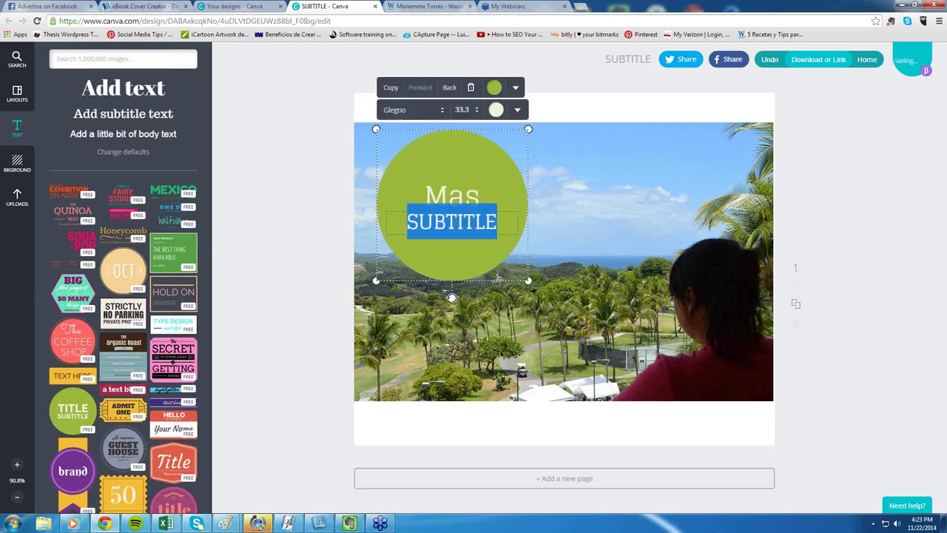
pyautogui.write('Prospectos')
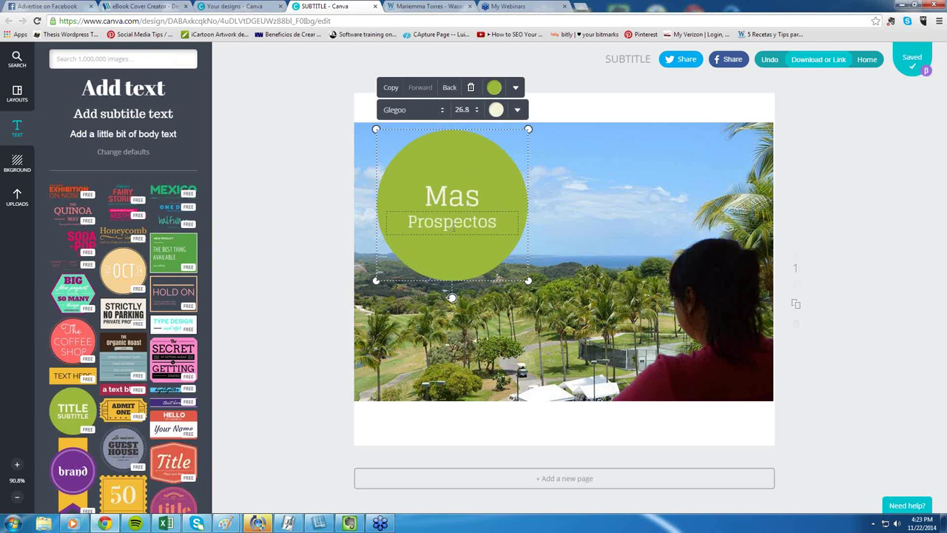
# Step: Add a subtitle text reading "todos los meses" inside the green circle, below "Prospectos", and indent it slightly
pyautogui.click(105, 114)
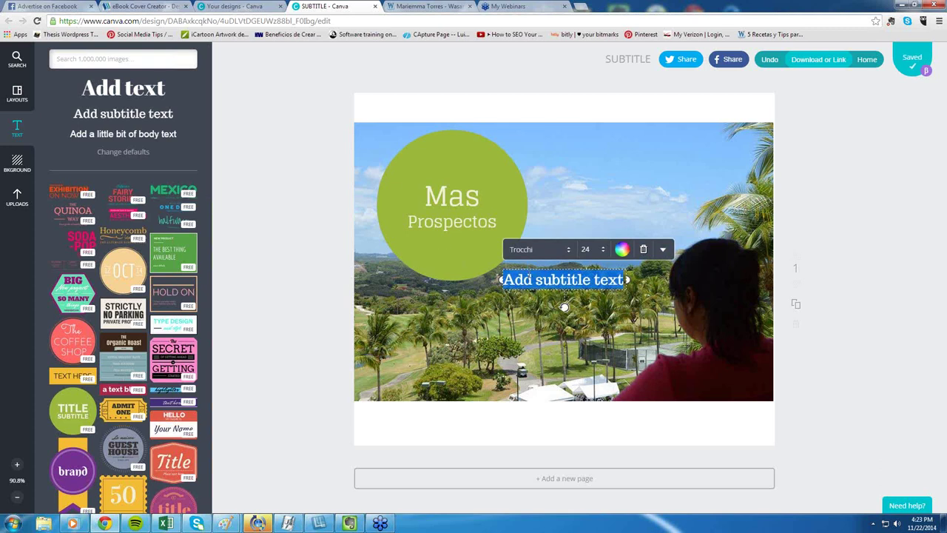
pyautogui.moveTo(529, 266); pyautogui.dragTo(422, 231)
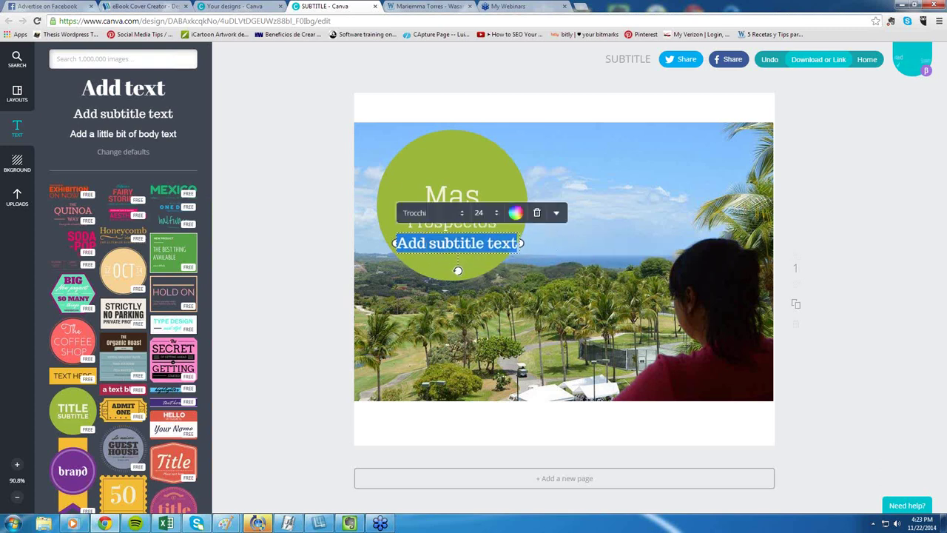
pyautogui.write('todos ')
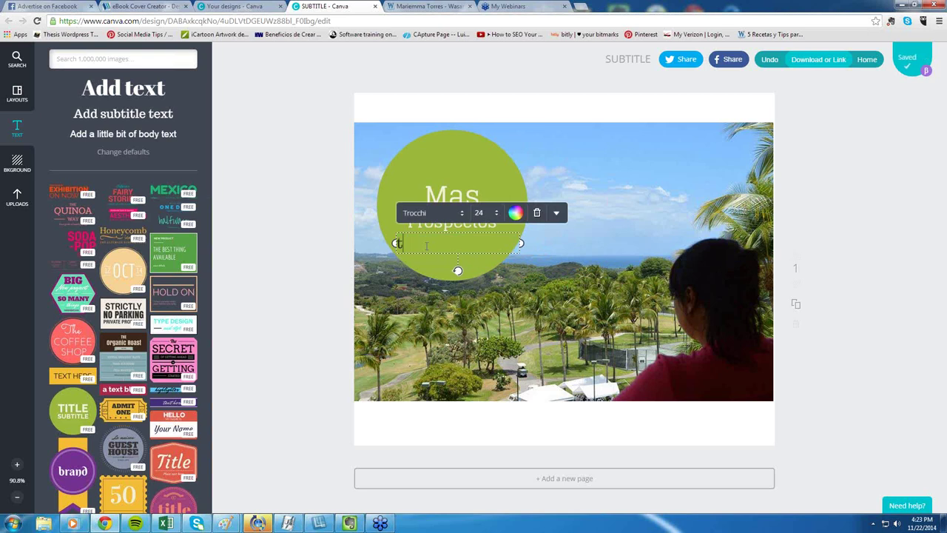
pyautogui.write('los meses')
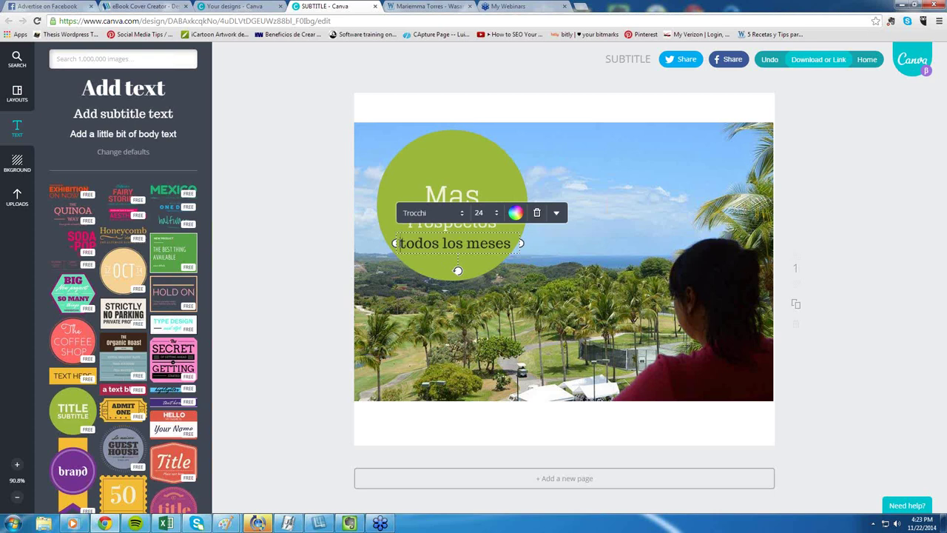
pyautogui.click(403, 243)
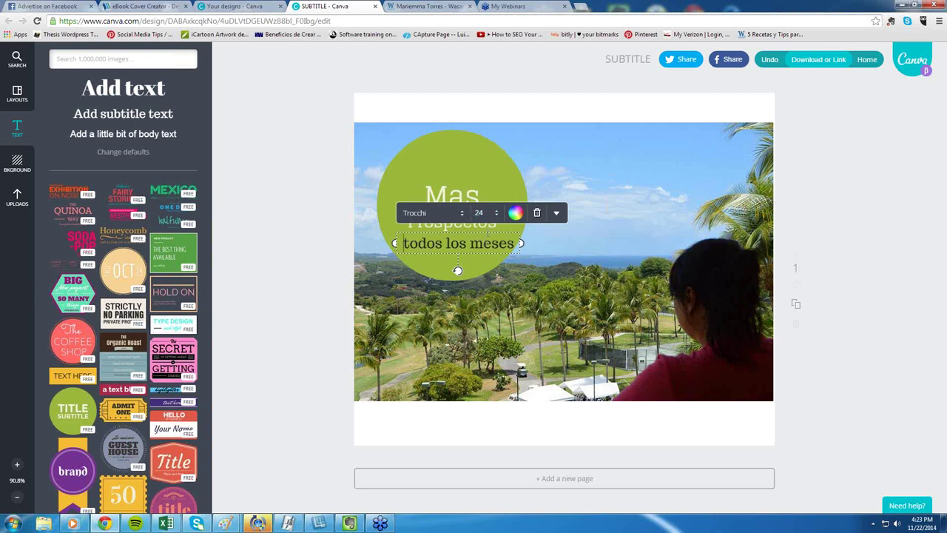
# Step: Change the font of the "todos los meses" text to Rosario
pyautogui.hotkey('ctrl', 'a')
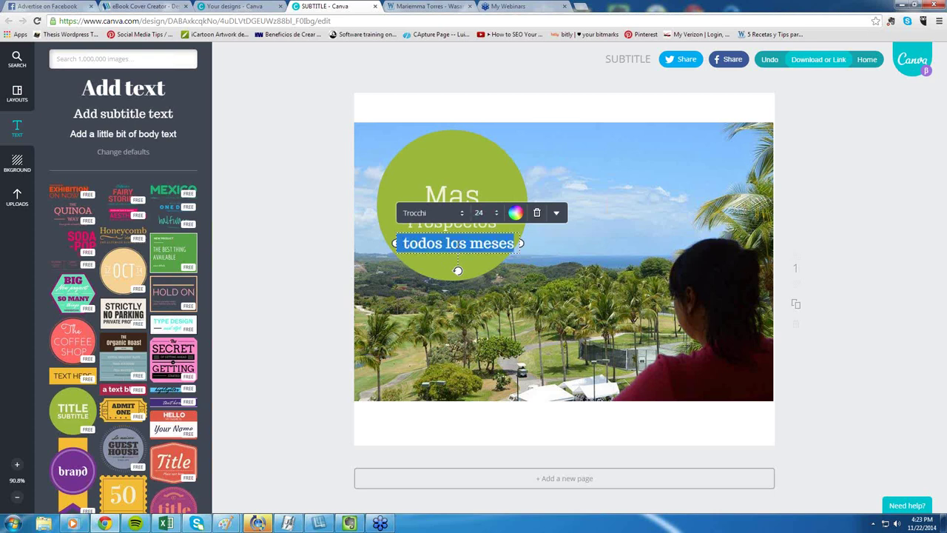
pyautogui.click(459, 211)
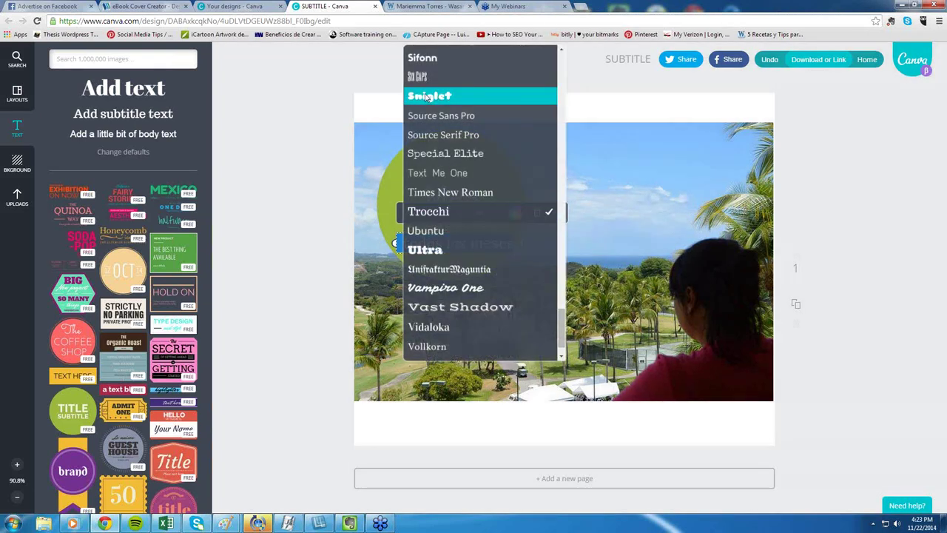
pyautogui.click(422, 57)
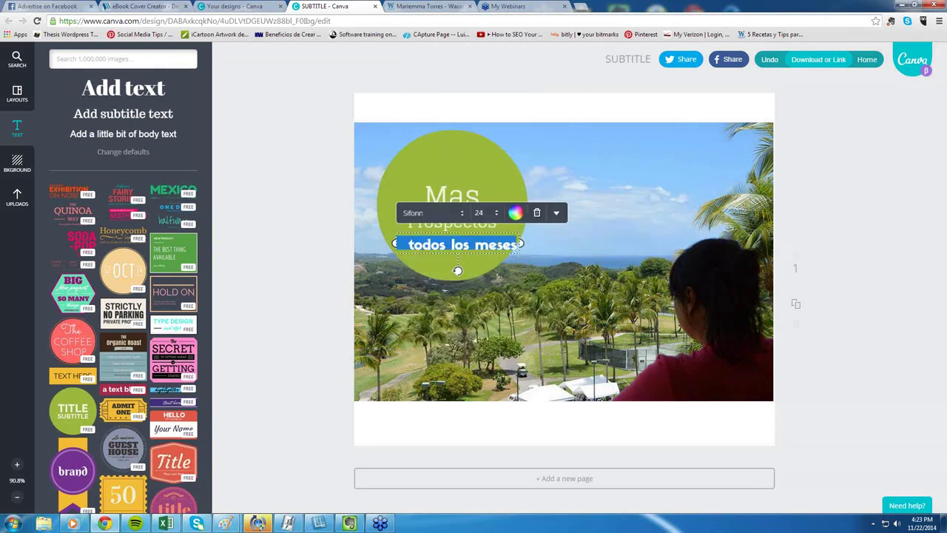
pyautogui.click(418, 212)
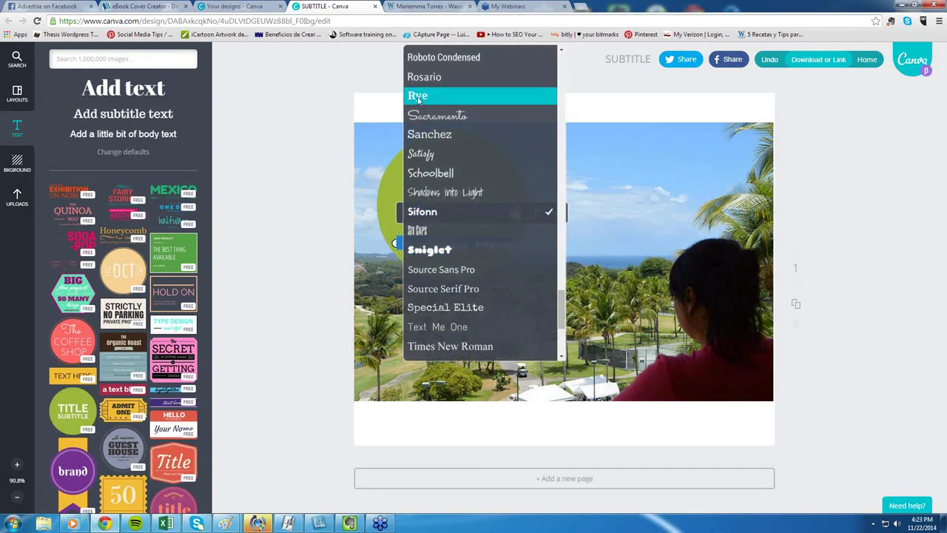
pyautogui.click(420, 81)
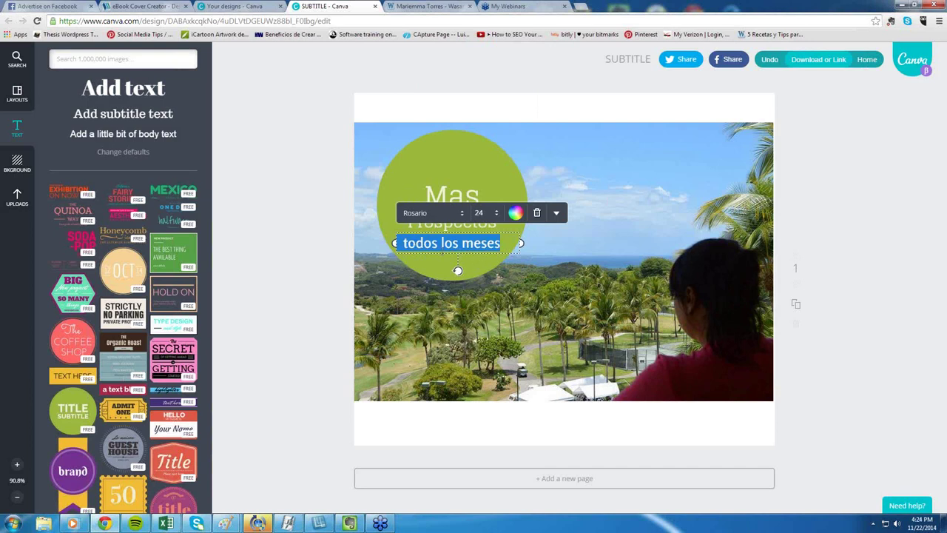
# Step: Change the color of the "todos los meses" text to white
pyautogui.click(515, 246)
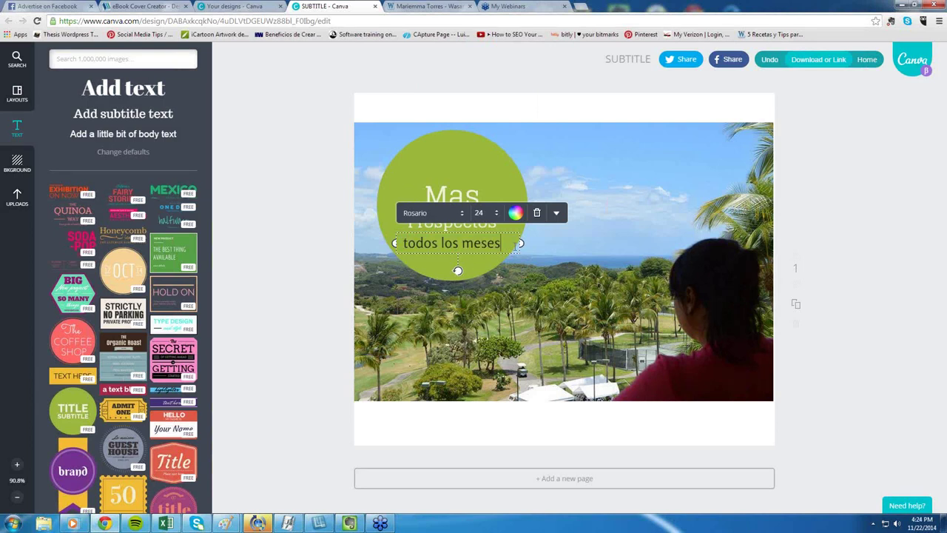
pyautogui.tripleClick(489, 244)
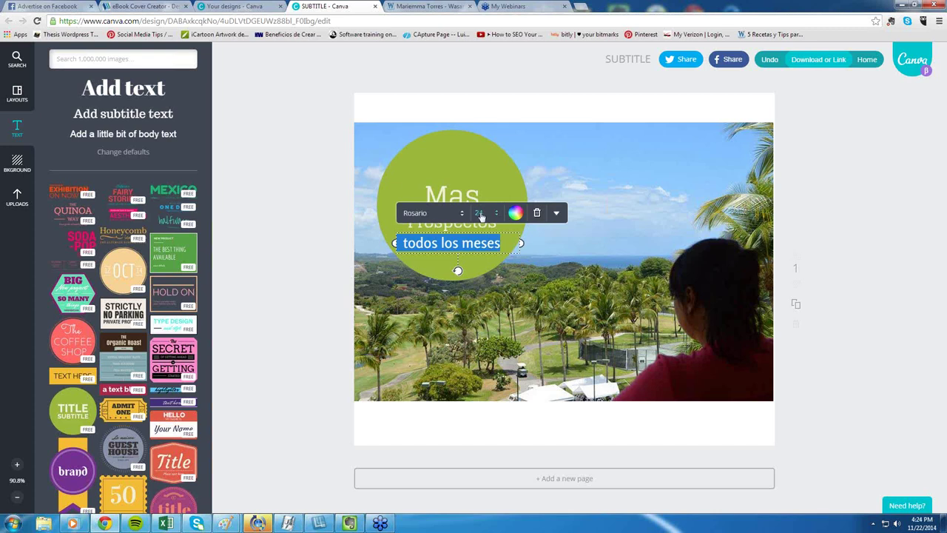
pyautogui.click(516, 213)
pyautogui.click(502, 134)
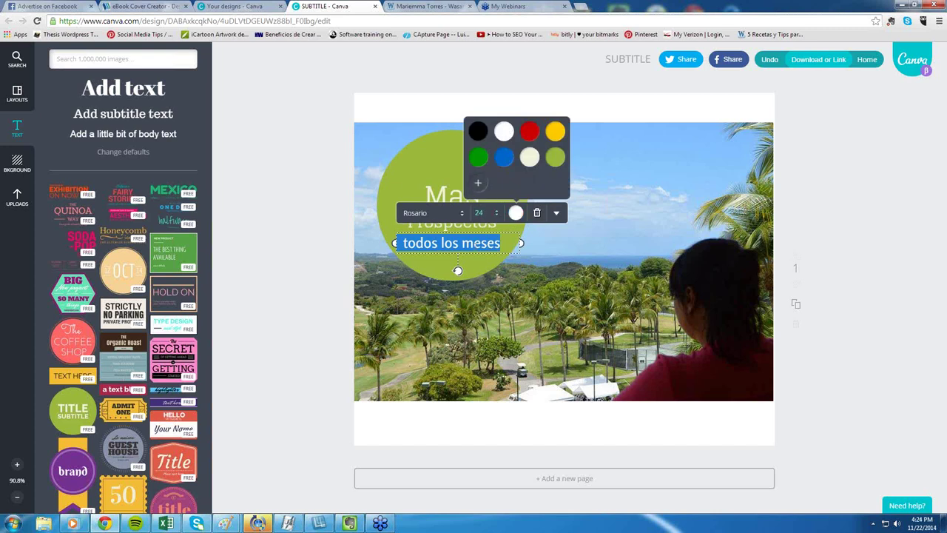
pyautogui.click(482, 269)
pyautogui.click(466, 249)
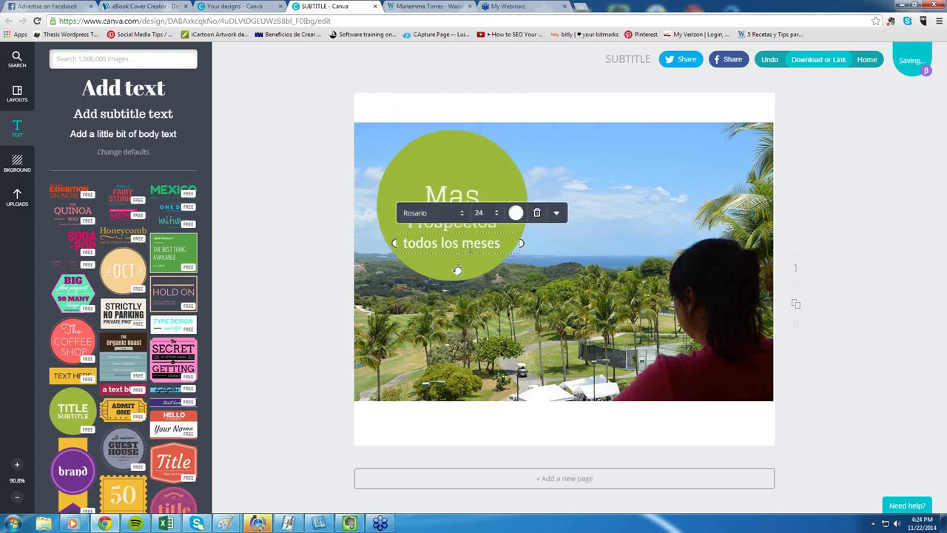
pyautogui.click(493, 152)
pyautogui.click(634, 152)
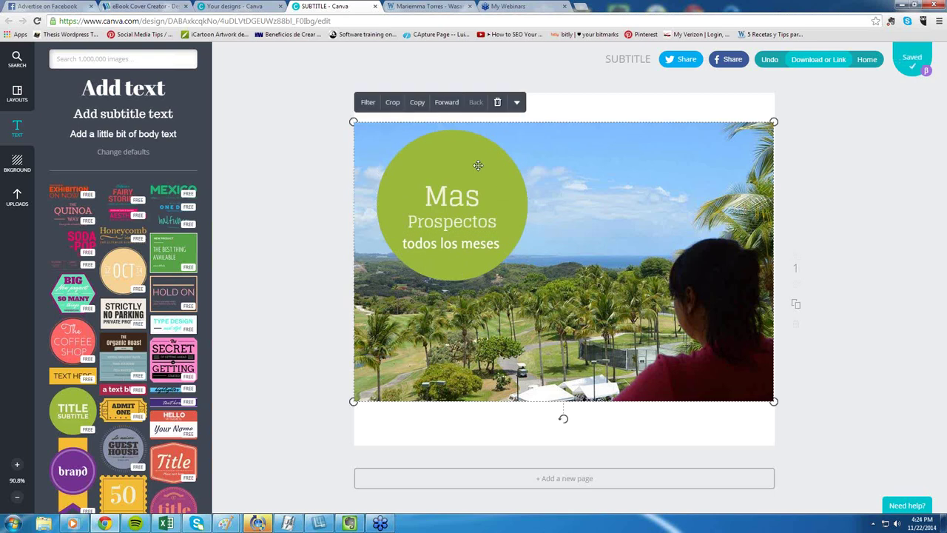
# Step: Deselect everything and download the finished design as an image
pyautogui.click(623, 102)
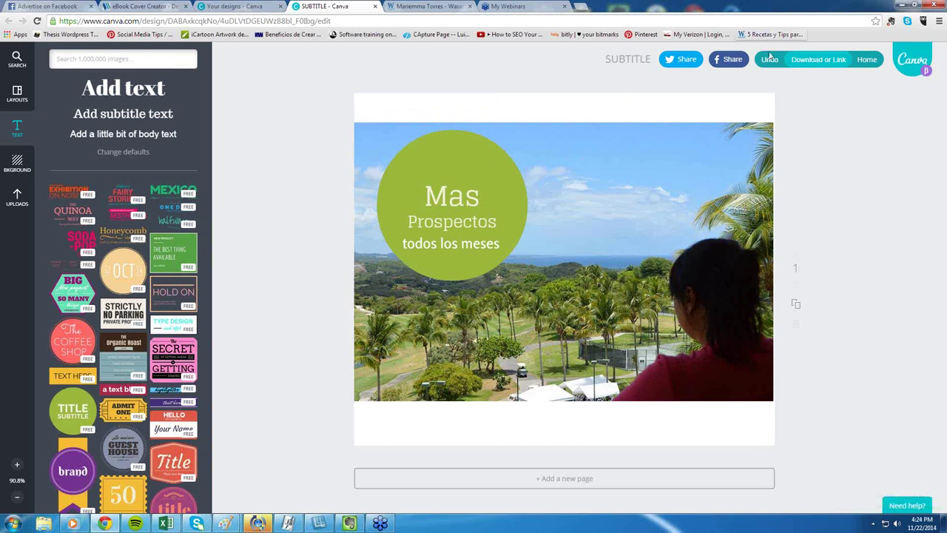
pyautogui.click(798, 61)
pyautogui.click(509, 251)
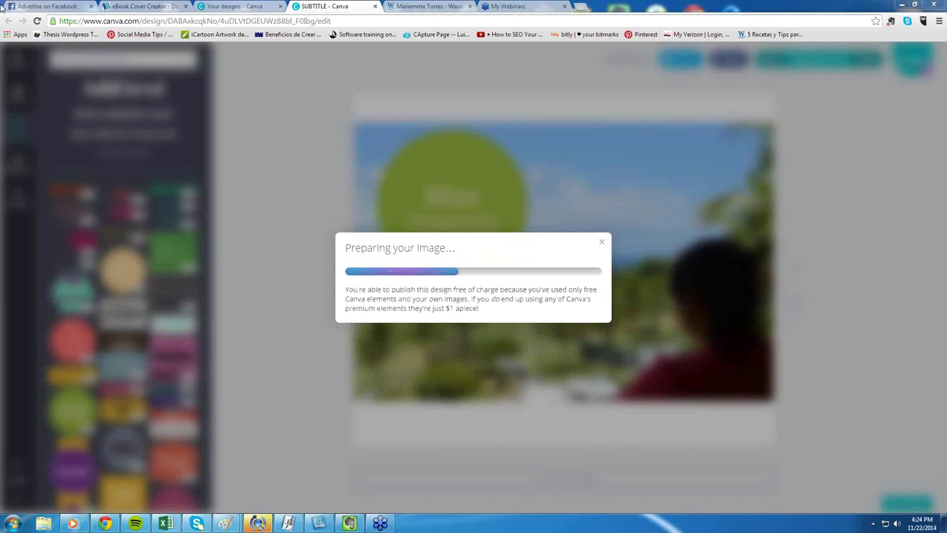
# Step: In the Facebook ad page, upload the downloaded Canva design from the Downloads folder as the second ad image
pyautogui.click(55, 6)
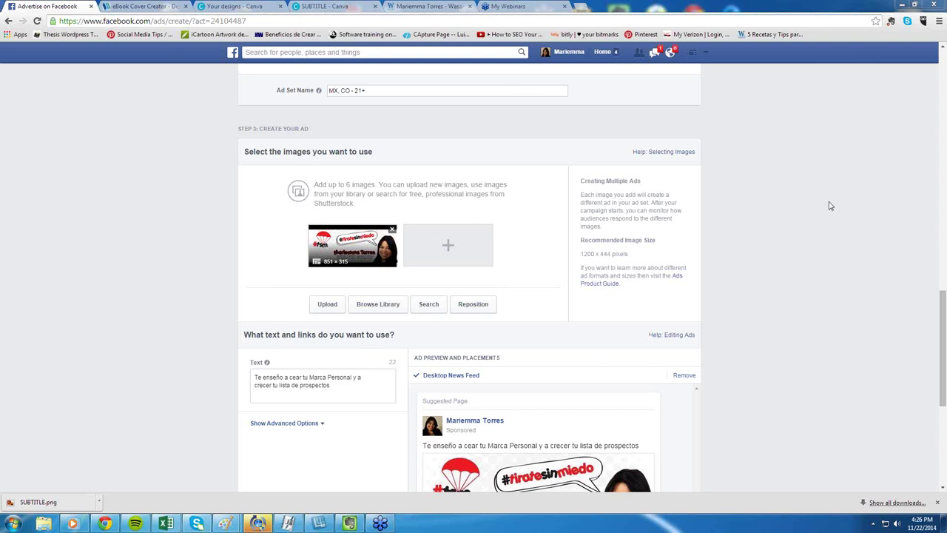
pyautogui.click(448, 245)
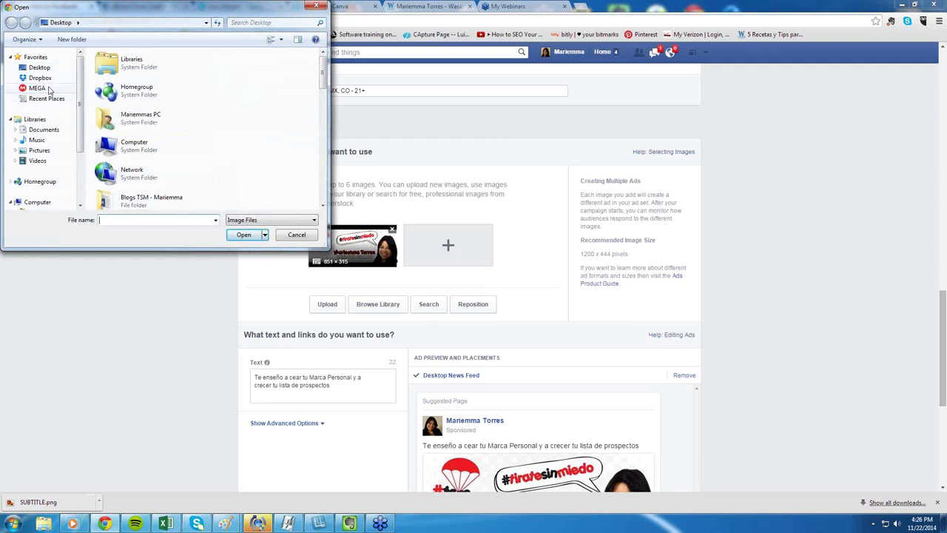
pyautogui.moveTo(321, 81); pyautogui.dragTo(322, 172)
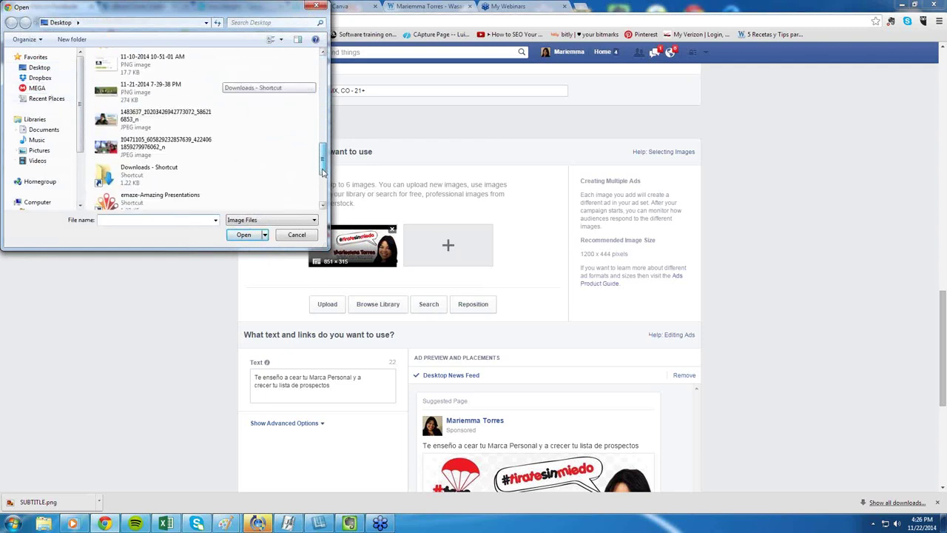
pyautogui.click(144, 173)
pyautogui.doubleClick(144, 174)
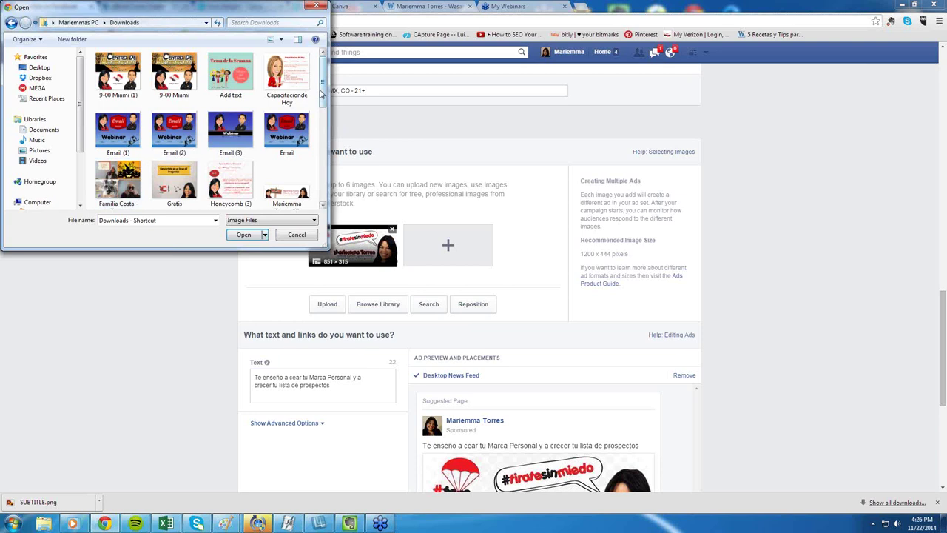
pyautogui.moveTo(323, 95); pyautogui.dragTo(322, 122)
pyautogui.doubleClick(295, 157)
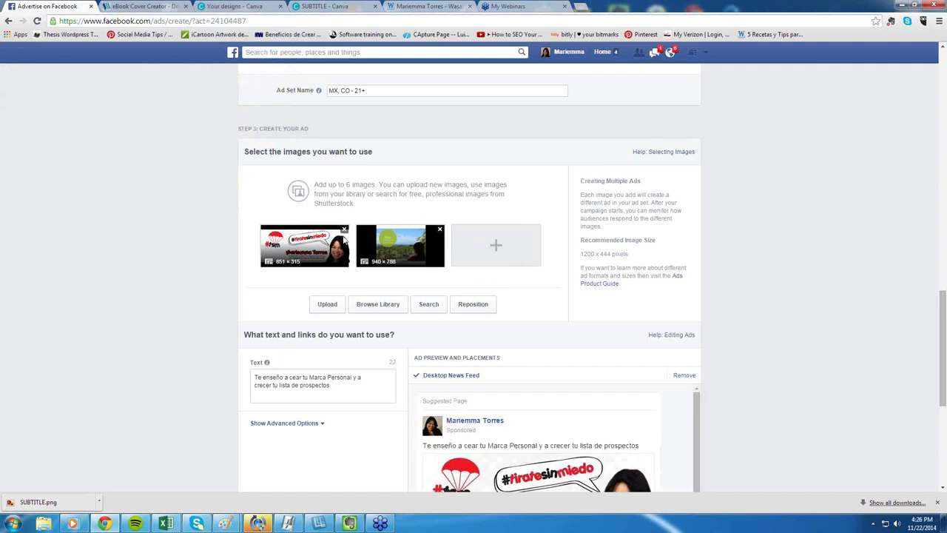
# Step: Upload the Eiffel Tower picture from the Desktop as the third ad image
pyautogui.click(498, 252)
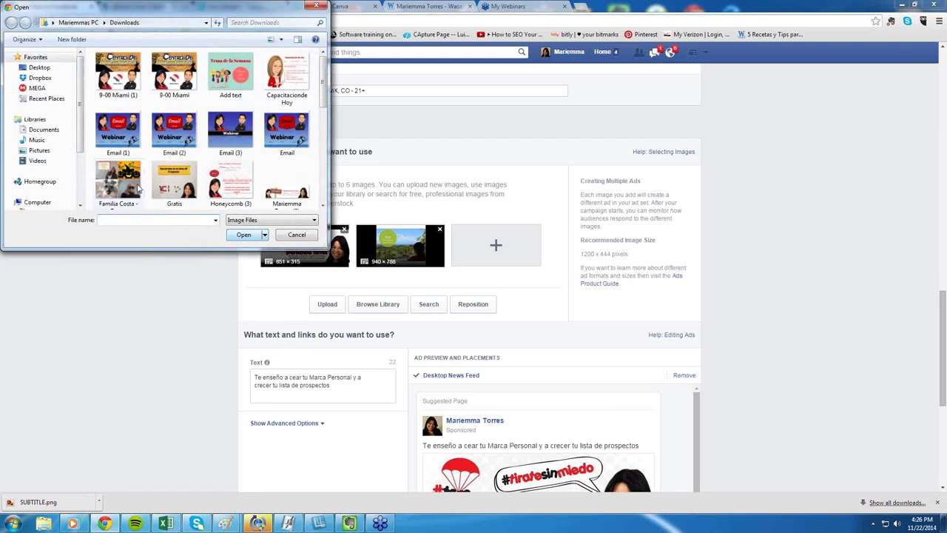
pyautogui.click(37, 67)
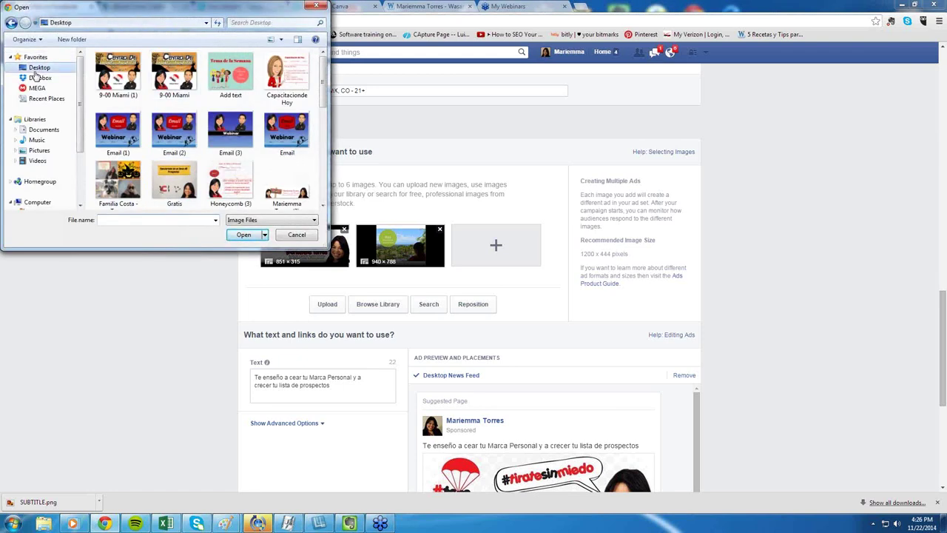
pyautogui.moveTo(322, 74); pyautogui.dragTo(322, 170)
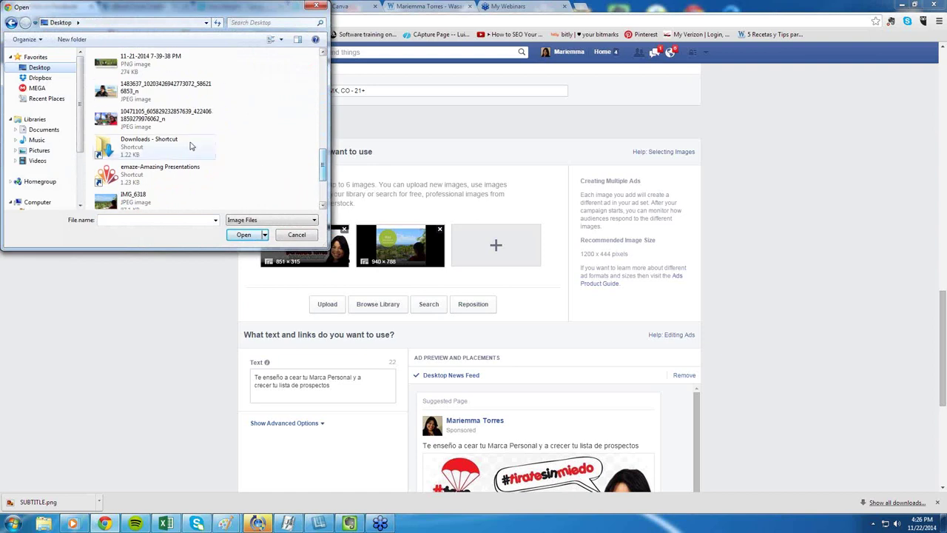
pyautogui.doubleClick(137, 113)
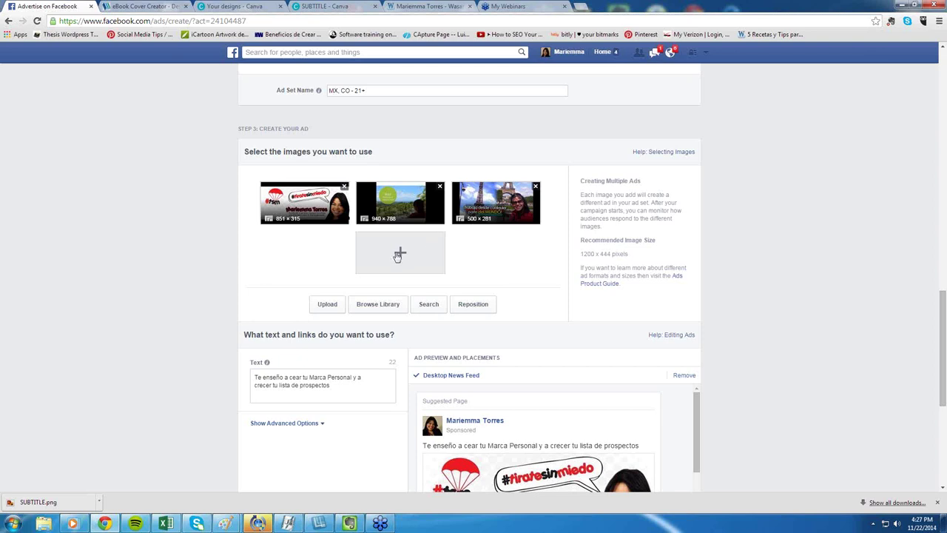
# Step: Upload the beach portrait picture, whose file name starts with 1483637, from the Desktop as the fourth ad image
pyautogui.click(400, 253)
pyautogui.click(39, 68)
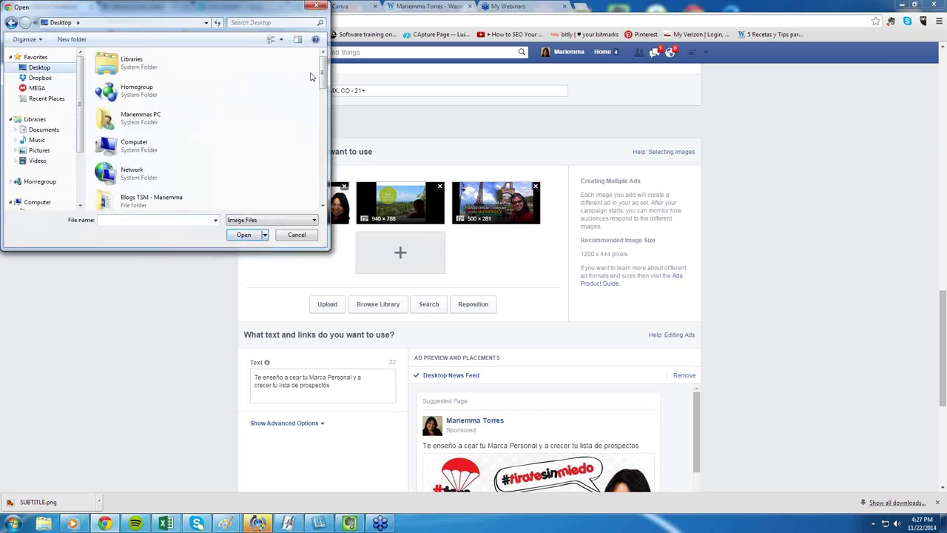
pyautogui.moveTo(323, 77); pyautogui.dragTo(330, 129)
pyautogui.scroll(-5, 235, 171)
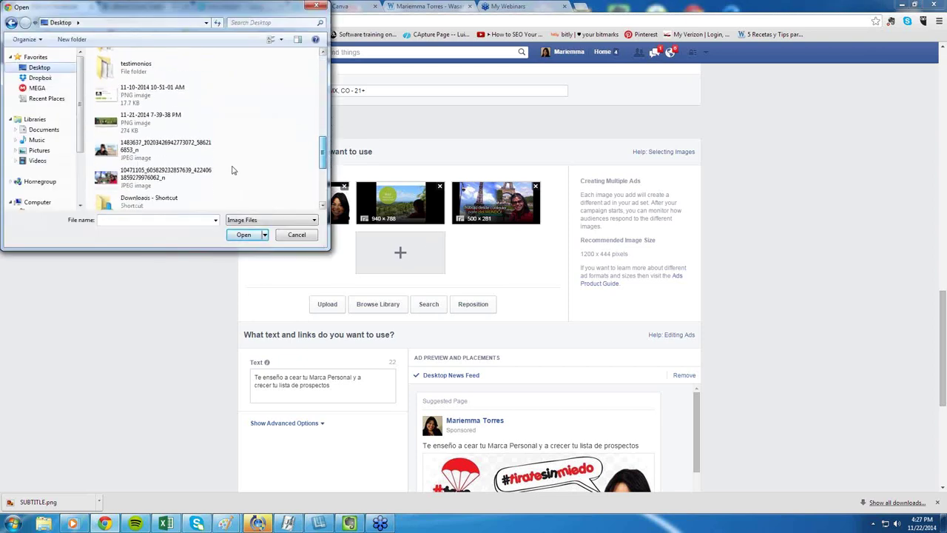
pyautogui.doubleClick(195, 159)
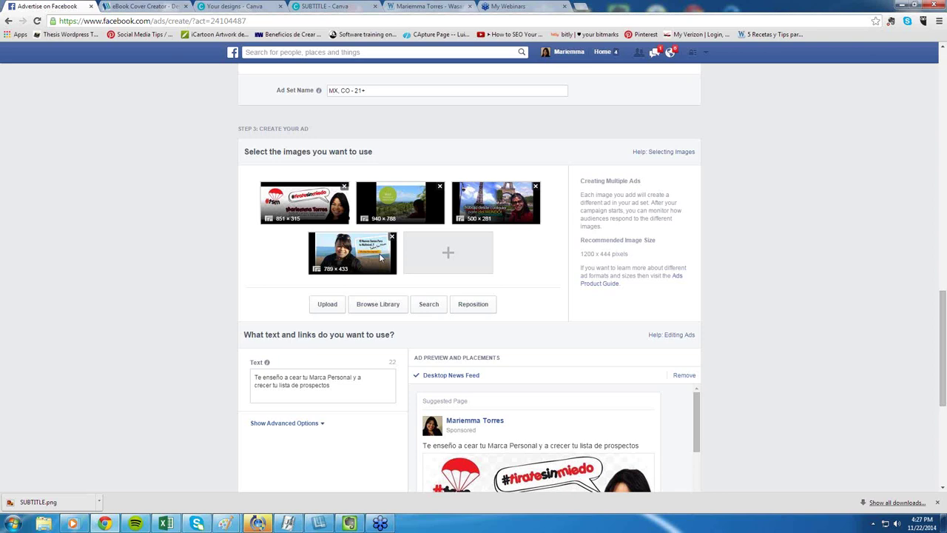
# Step: Upload the red promotional "Clic Aquí" picture from the Desktop as the fifth ad image
pyautogui.click(448, 254)
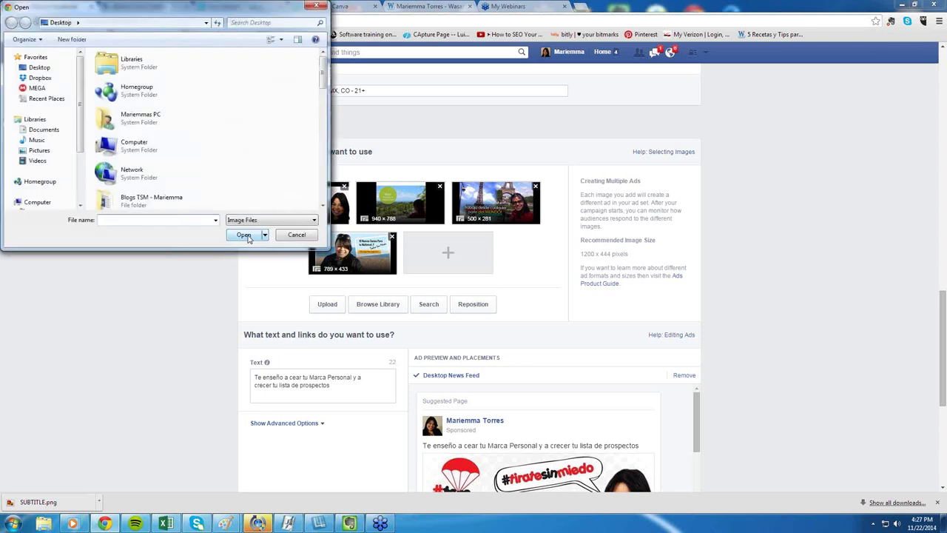
pyautogui.click(39, 67)
pyautogui.moveTo(322, 73); pyautogui.dragTo(322, 167)
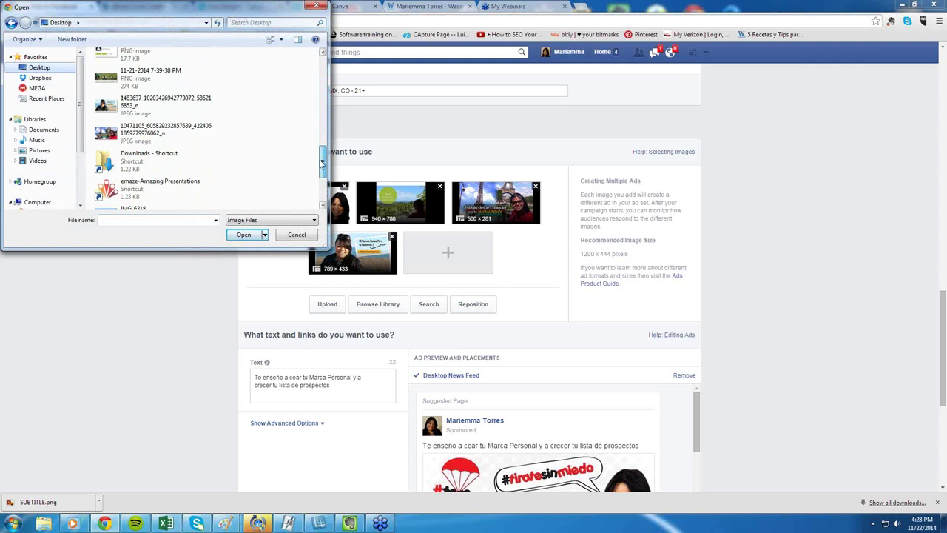
pyautogui.scroll(-3, 251, 177)
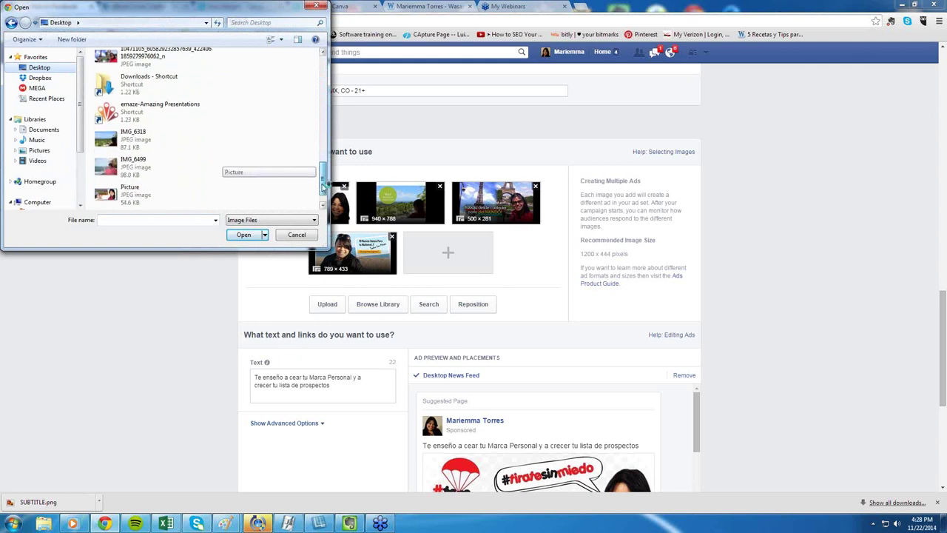
pyautogui.doubleClick(133, 170)
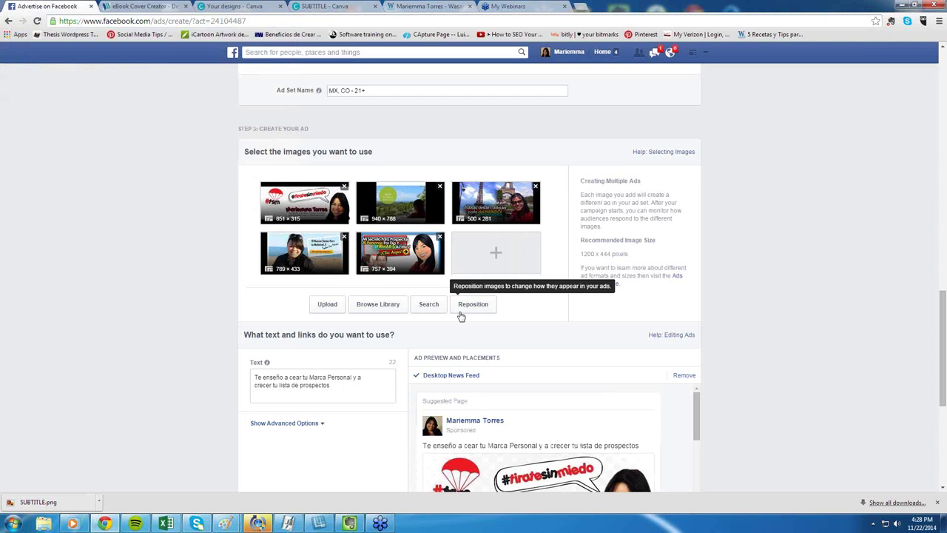
# Step: Add the "Qualified Leads" picture from a stock image search for "leads" as the sixth ad image, and remove it again
pyautogui.click(376, 307)
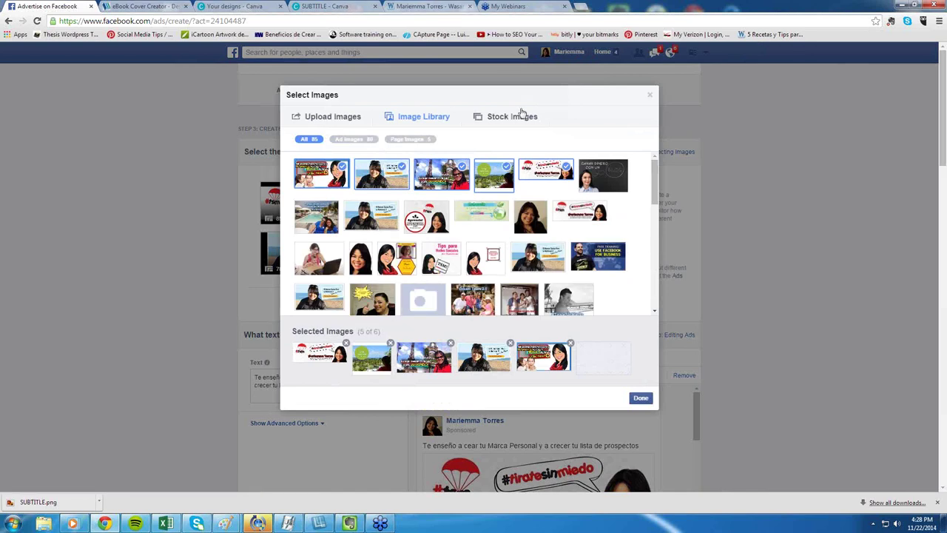
pyautogui.click(498, 123)
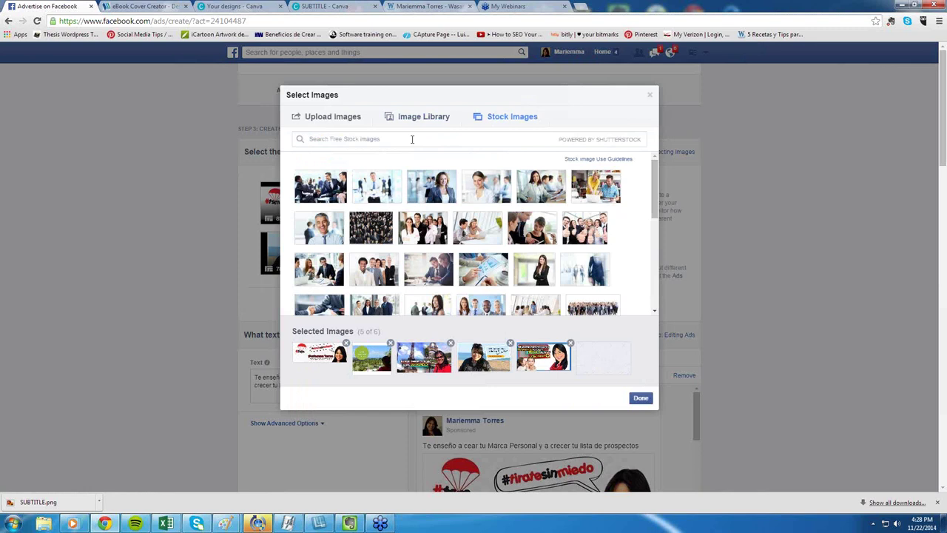
pyautogui.write('leads')
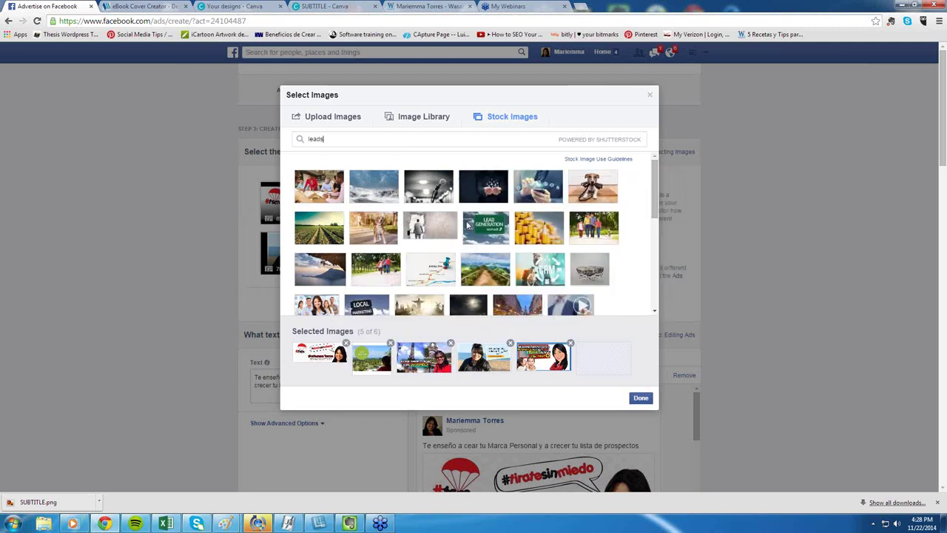
pyautogui.moveTo(402, 305)
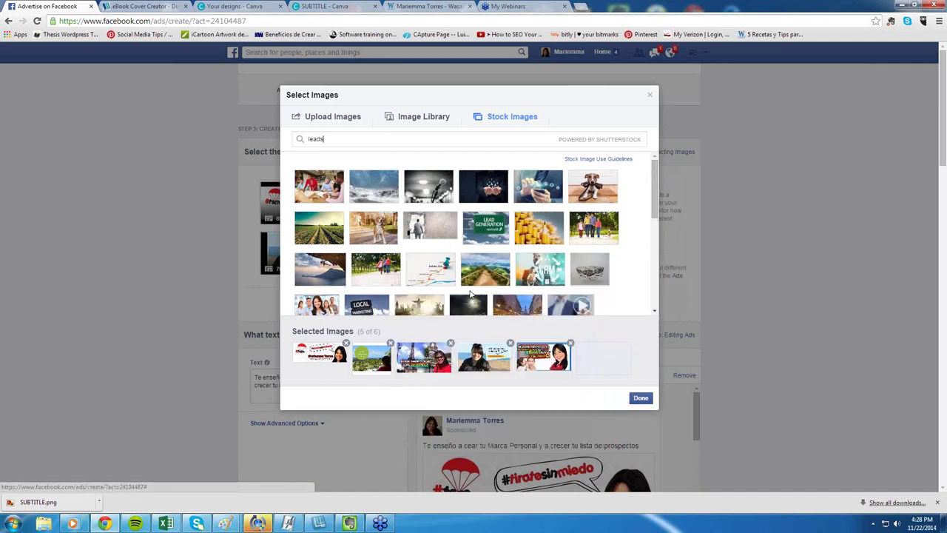
pyautogui.moveTo(456, 216)
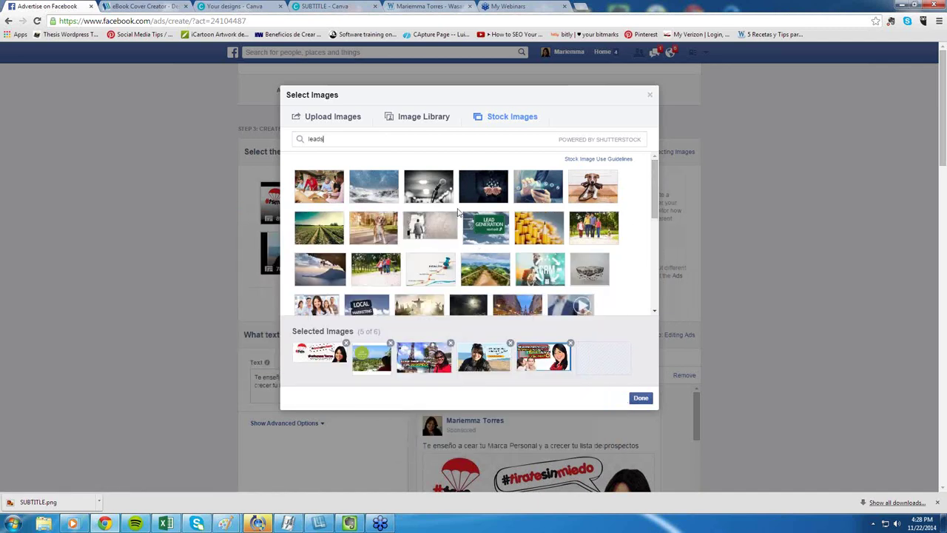
pyautogui.moveTo(622, 235)
pyautogui.moveTo(655, 215); pyautogui.dragTo(657, 240)
pyautogui.click(605, 260)
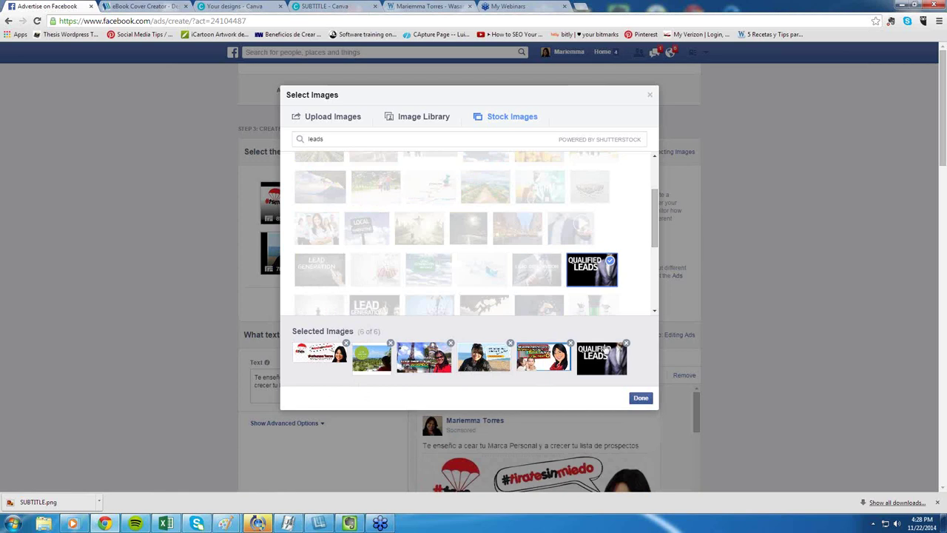
pyautogui.moveTo(607, 355)
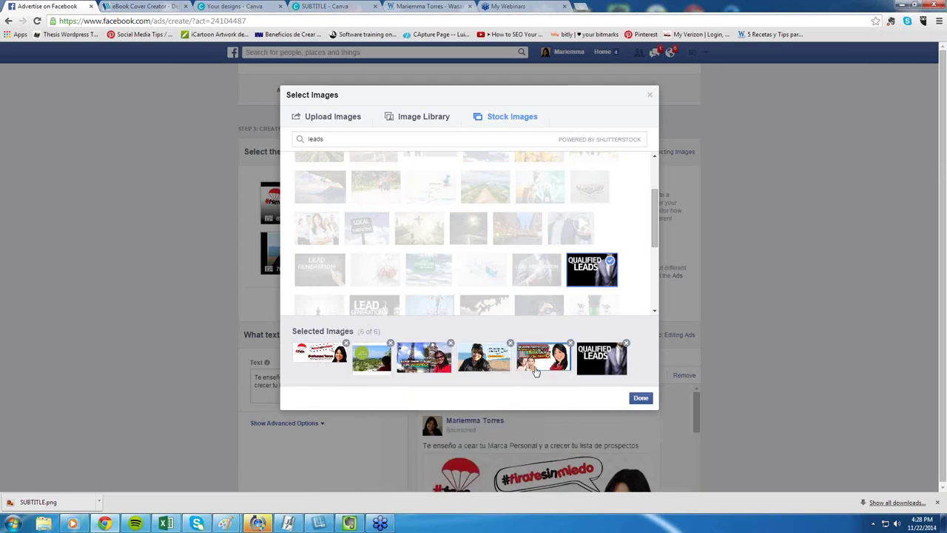
pyautogui.click(635, 398)
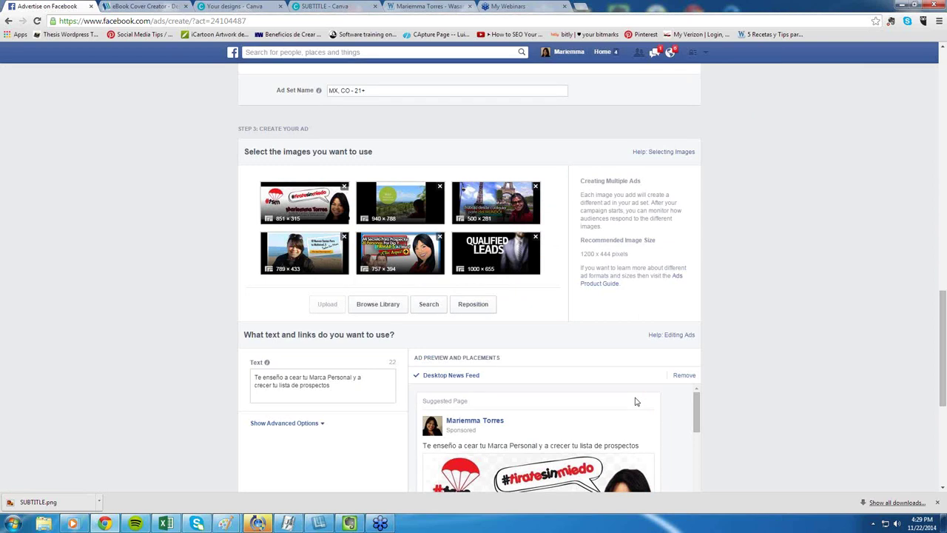
pyautogui.click(536, 237)
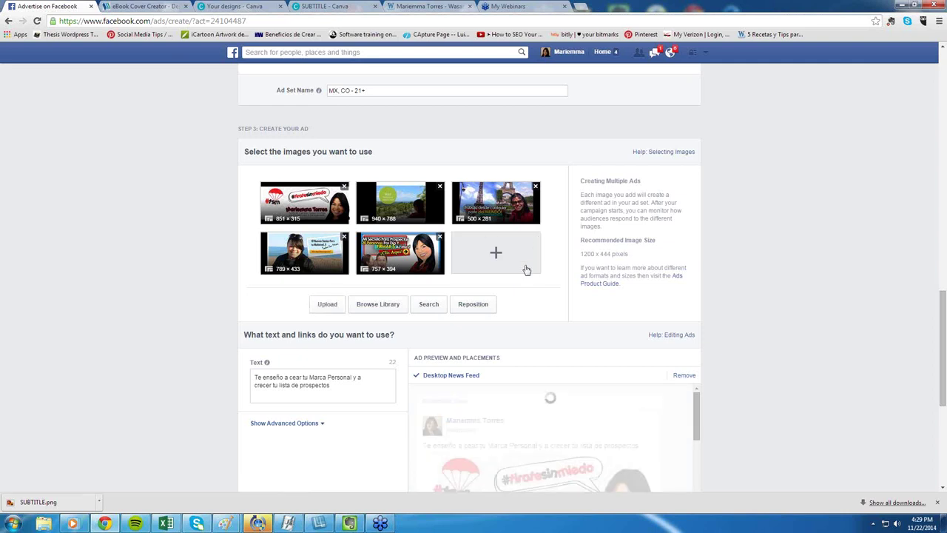
pyautogui.click(501, 252)
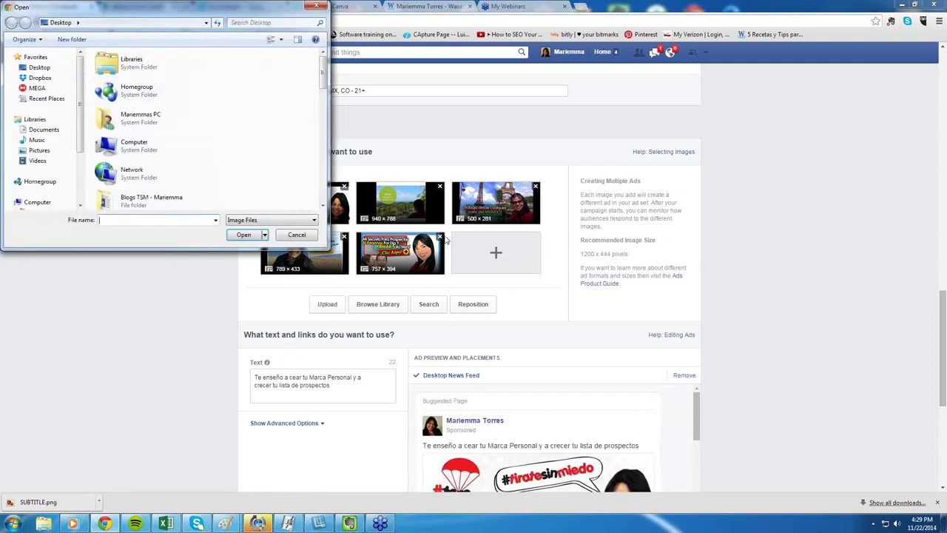
pyautogui.click(311, 5)
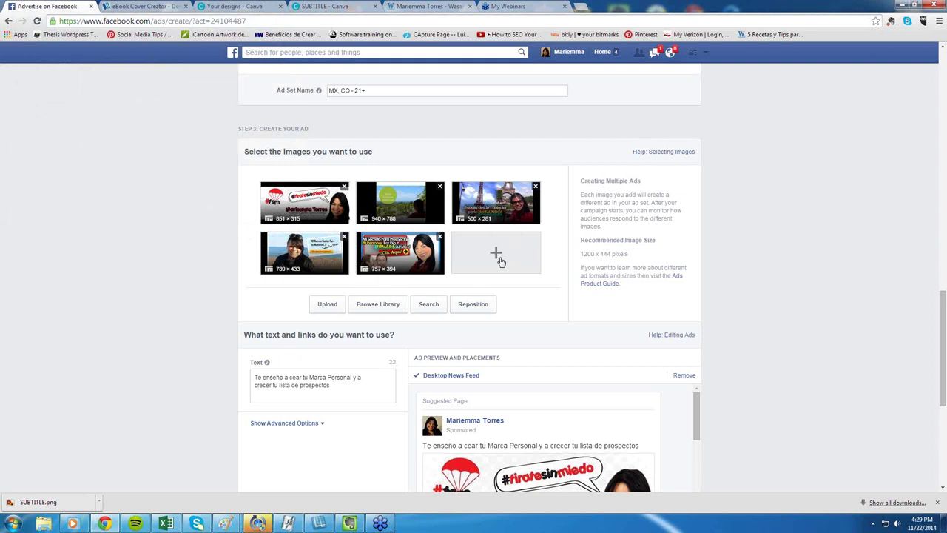
pyautogui.click(499, 254)
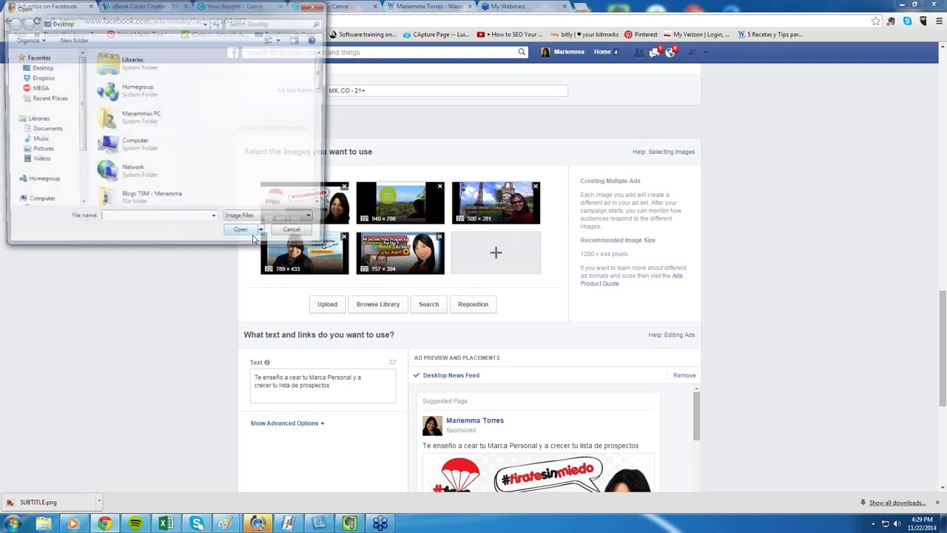
pyautogui.click(316, 5)
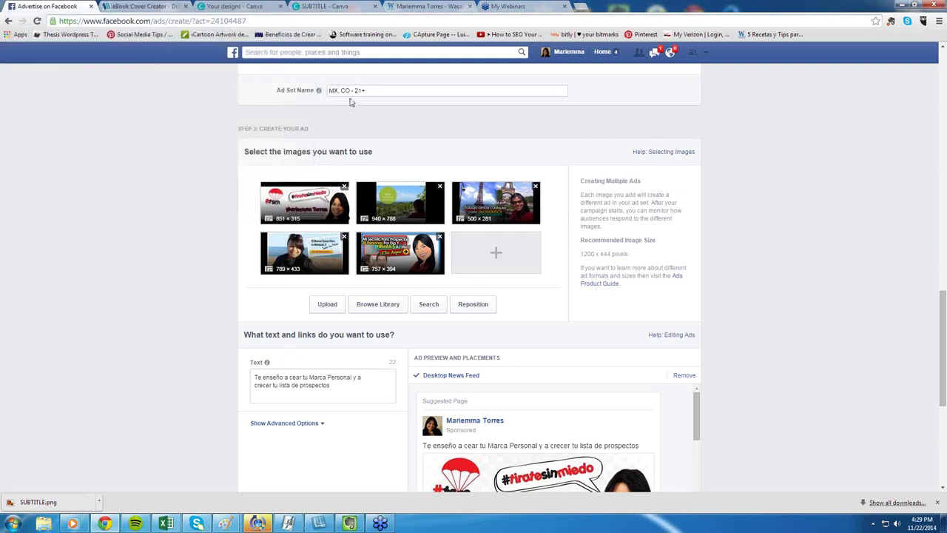
# Step: Add the poolside photo from the existing image library as the sixth ad image
pyautogui.click(393, 313)
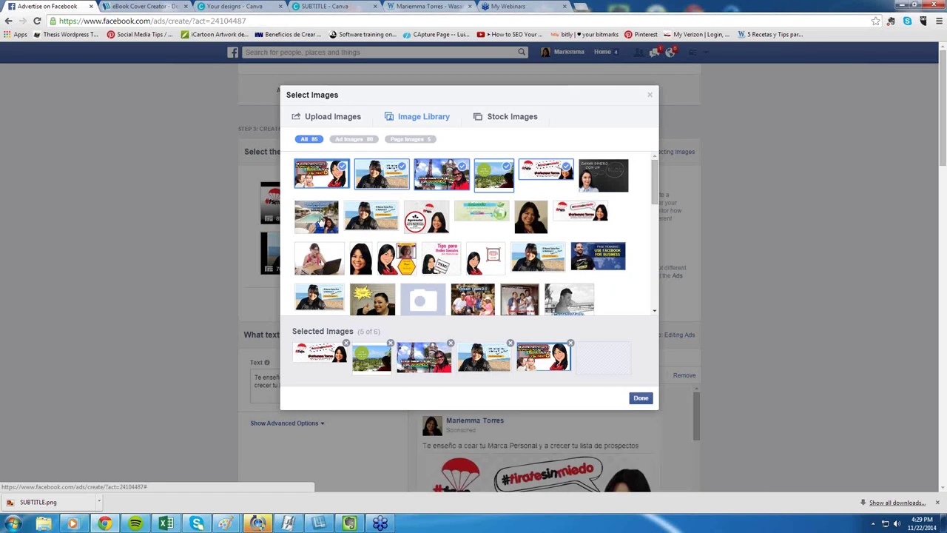
pyautogui.click(313, 222)
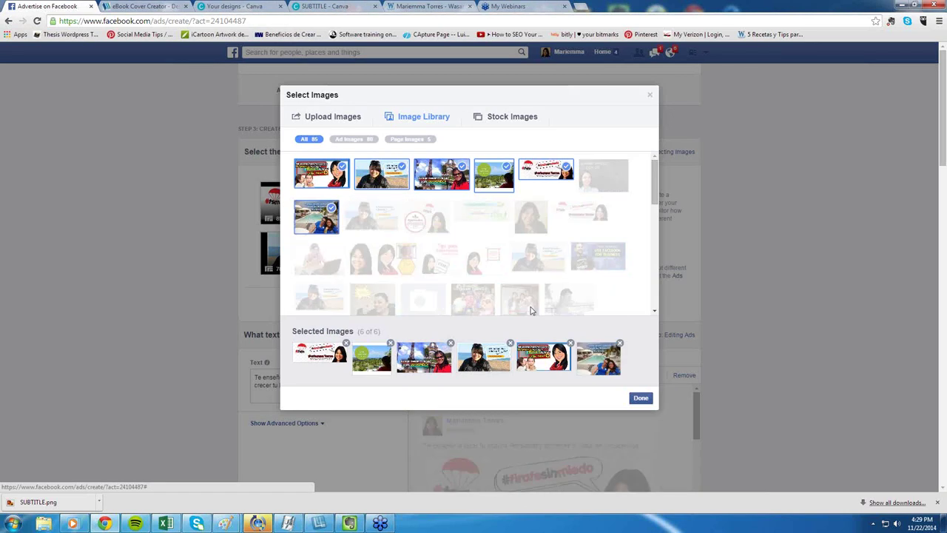
pyautogui.click(639, 398)
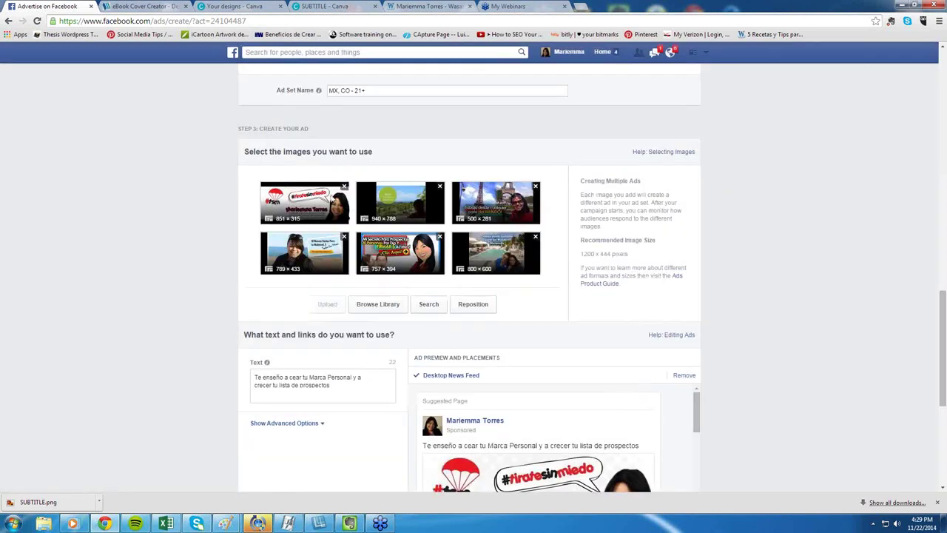
# Step: Replace the ad text with "Te enseño a crecer tu lista de Prospectos en 60 dias"
pyautogui.scroll(-2, 333, 198)
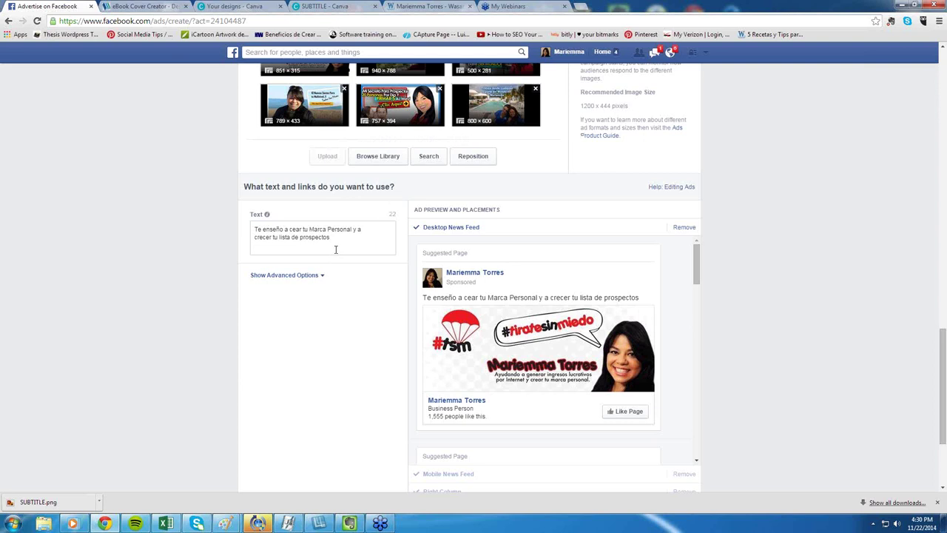
pyautogui.moveTo(336, 244); pyautogui.dragTo(241, 234)
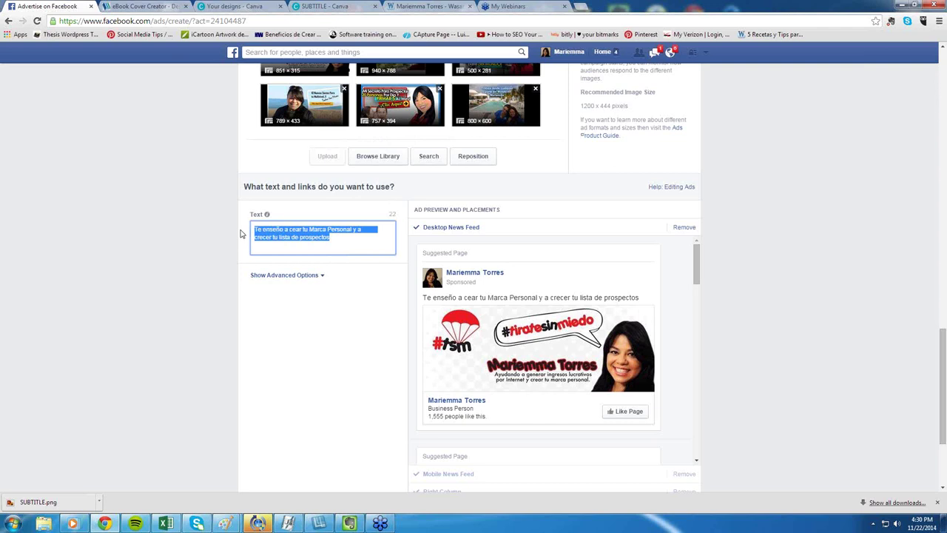
pyautogui.write('Te ense')
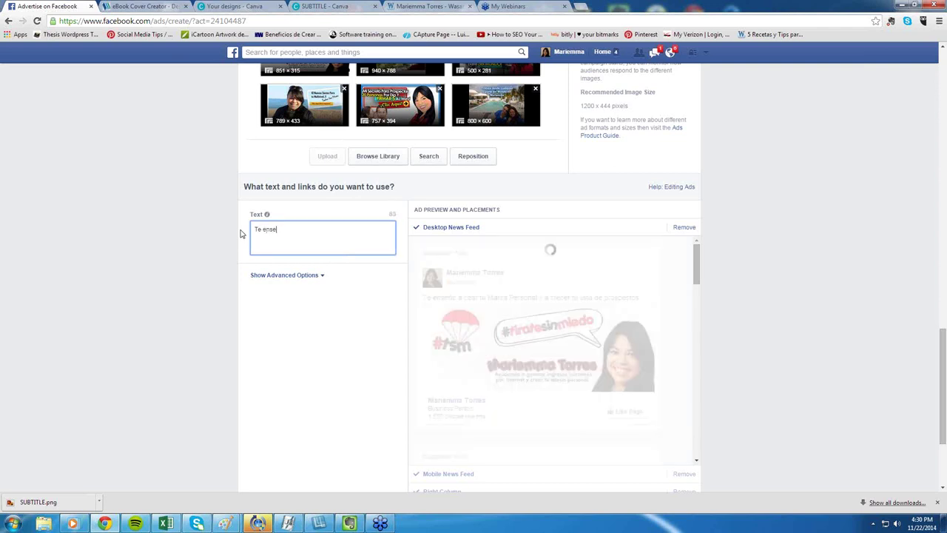
pyautogui.write('ño a')
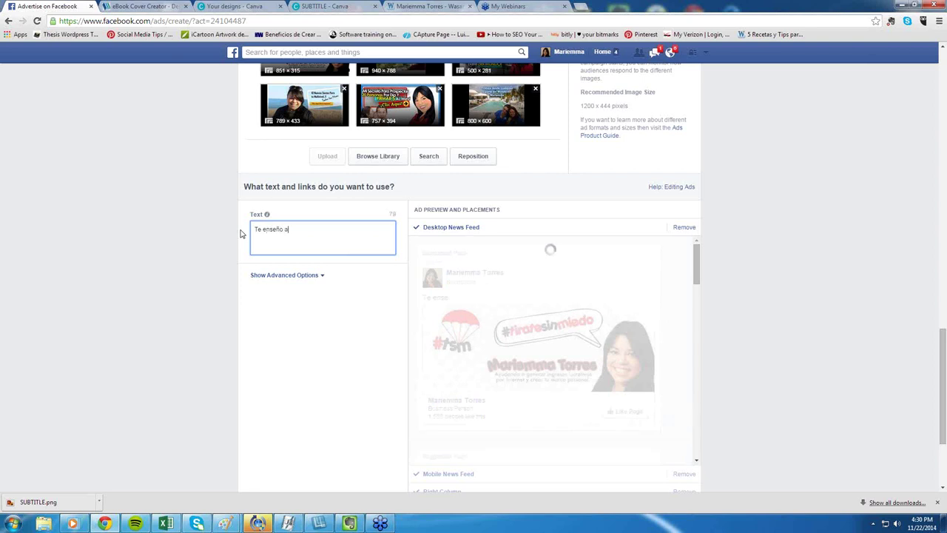
pyautogui.write(' crecer tu')
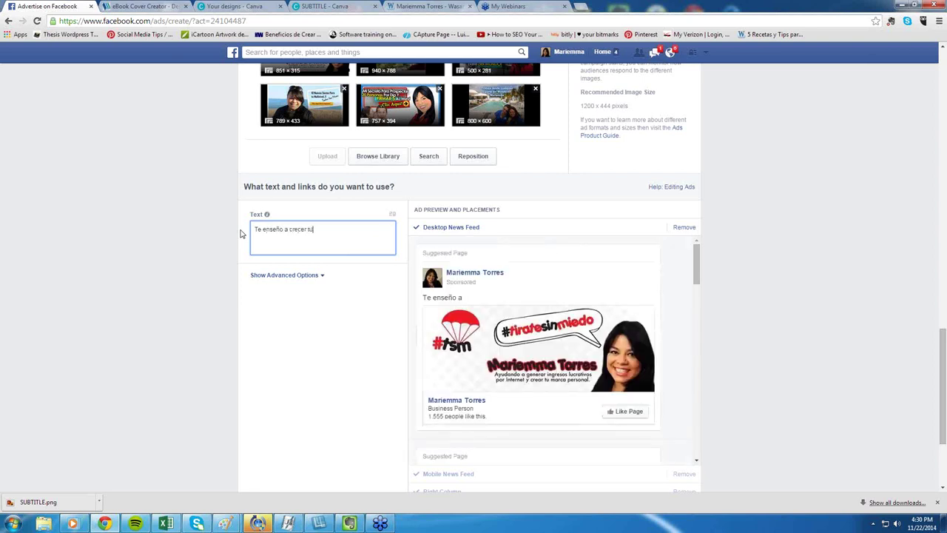
pyautogui.write(' lista de P')
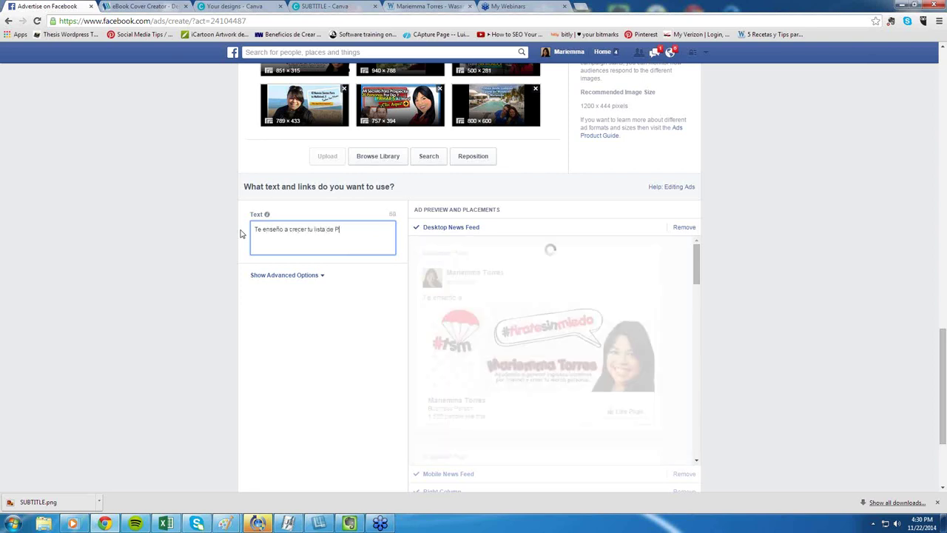
pyautogui.write('rospectos en')
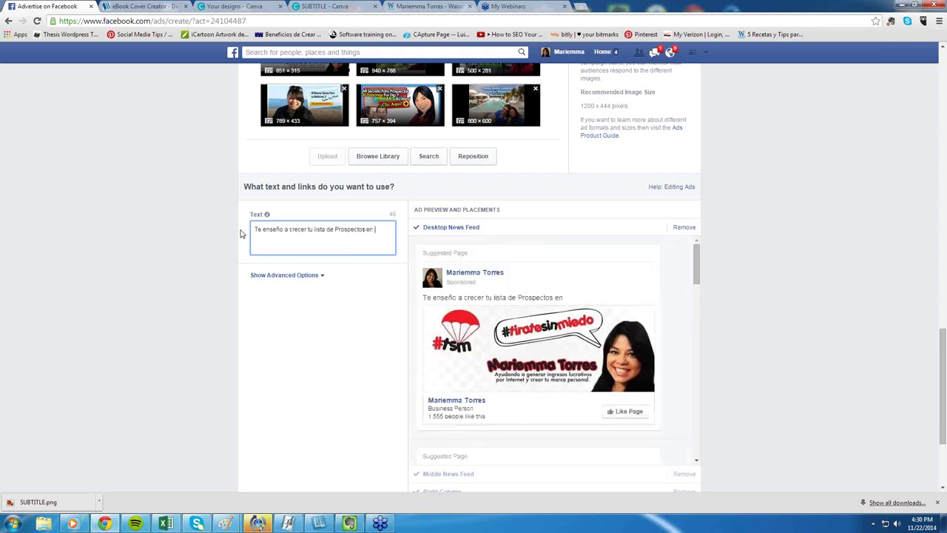
pyautogui.write(' 60 días')
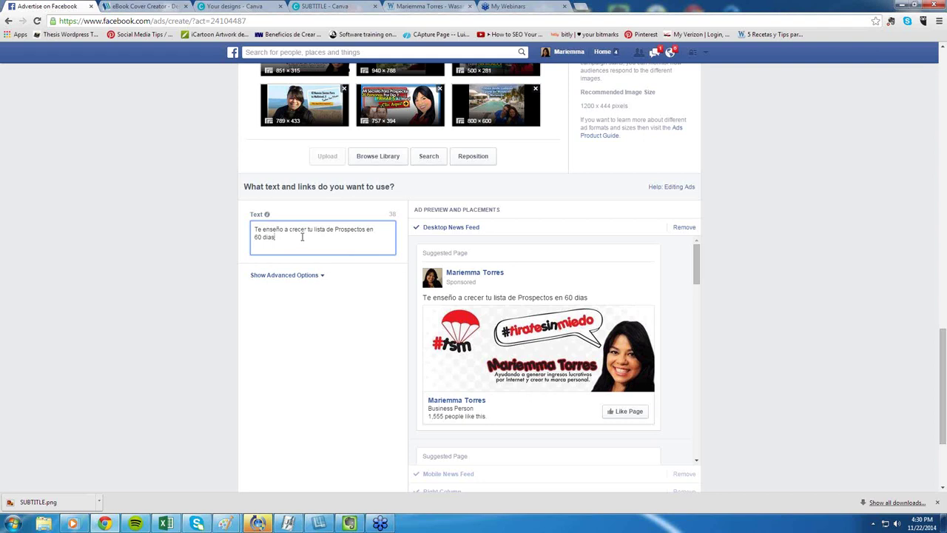
# Step: Replace the time frame at the end of the ad text, after "Prospectos", with "20 personas a la semana"
pyautogui.click(258, 237)
pyautogui.press('BackSpace')
pyautogui.write('9')
pyautogui.moveTo(366, 230); pyautogui.dragTo(370, 235)
pyautogui.press('BackSpace')
pyautogui.write('20')
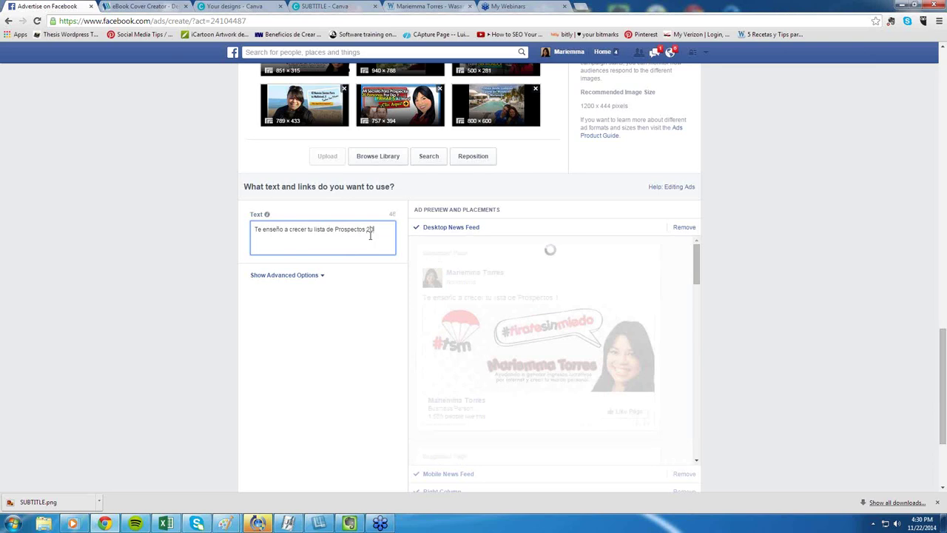
pyautogui.write(' personas')
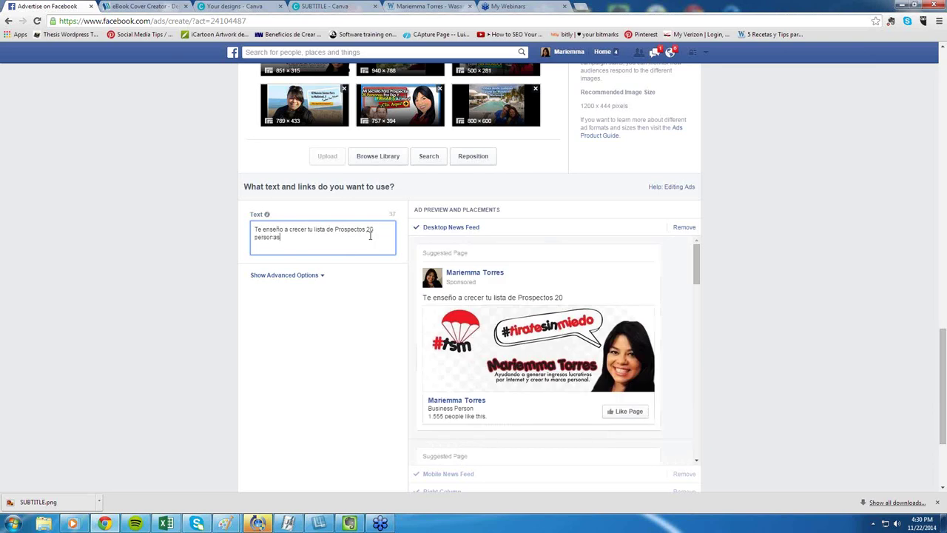
pyautogui.write(' a la semana')
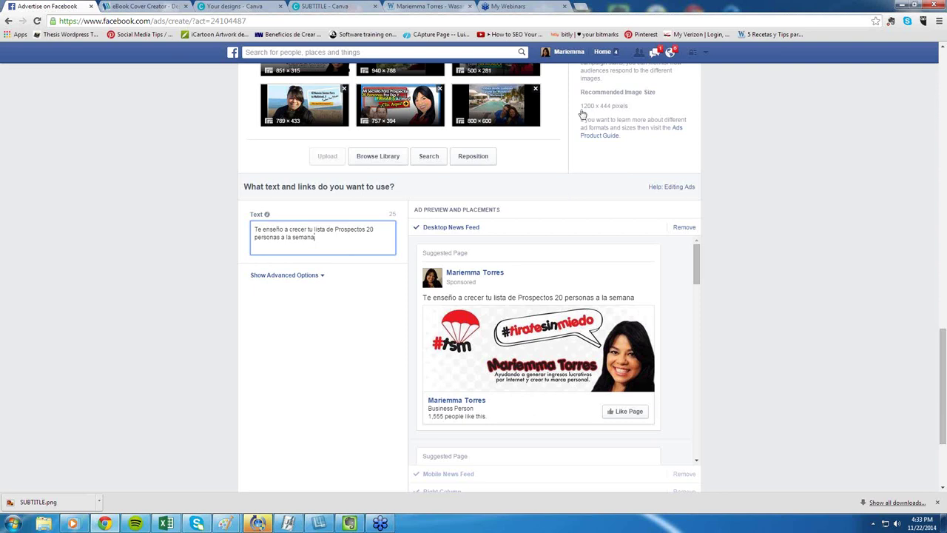
# Step: Look through the Desktop News Feed previews of the ads and check the Mobile News Feed and Right Column placements
pyautogui.scroll(-1, 520, 186)
pyautogui.scroll(1, 519, 189)
pyautogui.scroll(-1, 511, 238)
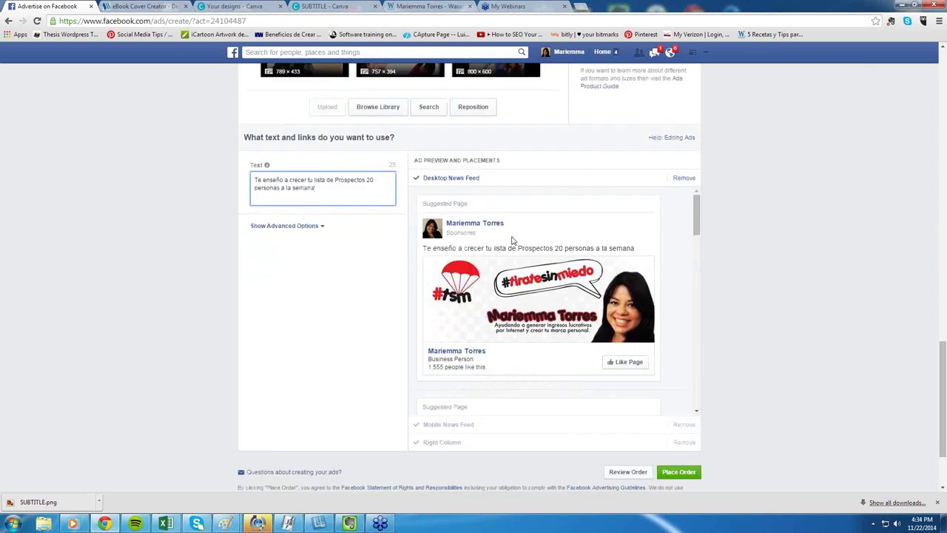
pyautogui.scroll(-6, 512, 240)
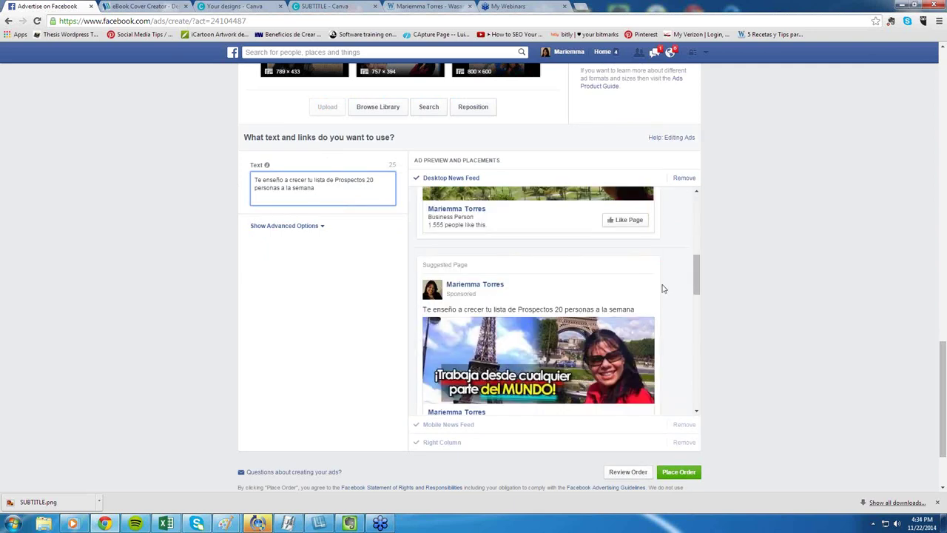
pyautogui.scroll(1, 577, 380)
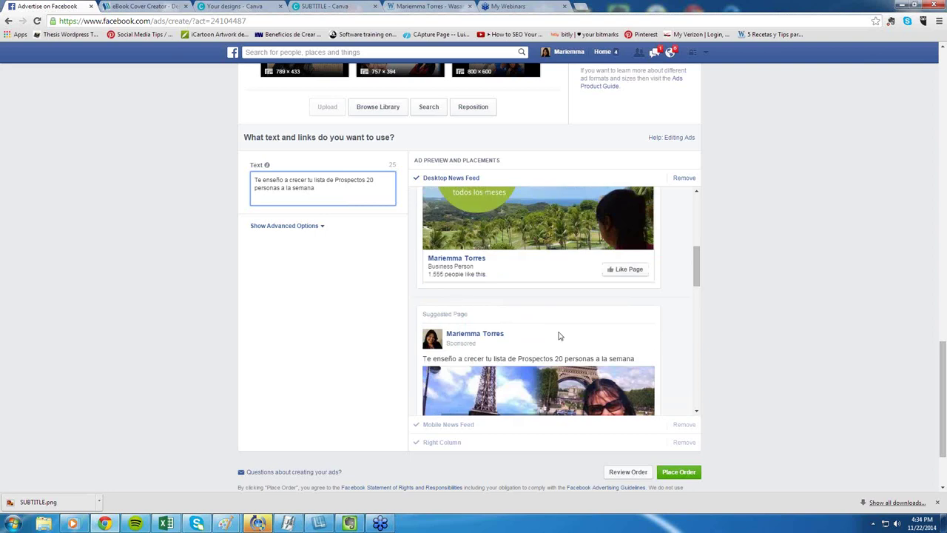
pyautogui.scroll(-3, 561, 337)
pyautogui.scroll(-2, 488, 278)
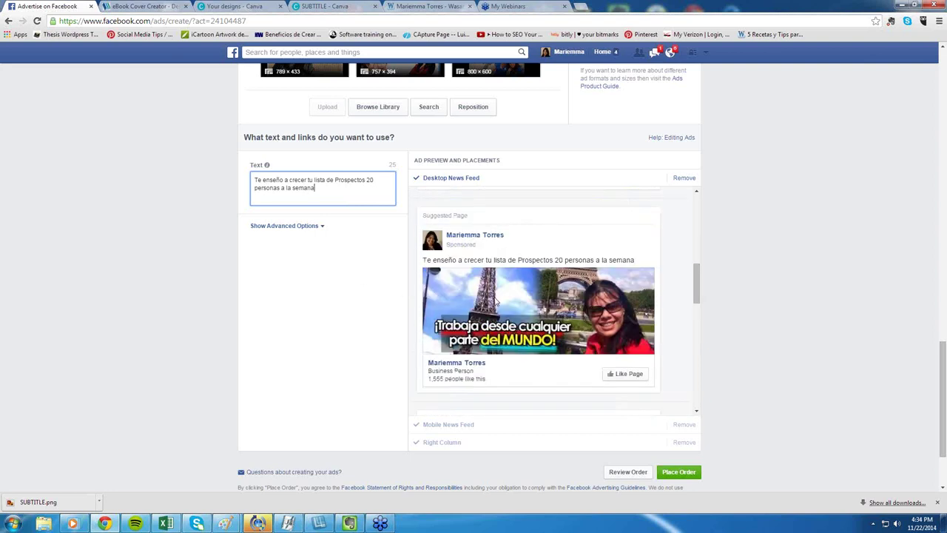
pyautogui.scroll(1, 585, 350)
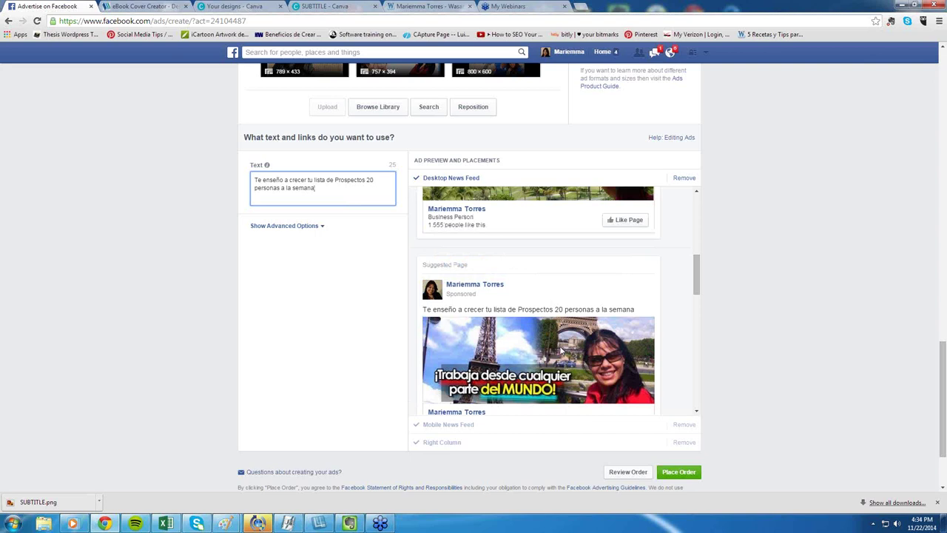
pyautogui.scroll(-2, 551, 388)
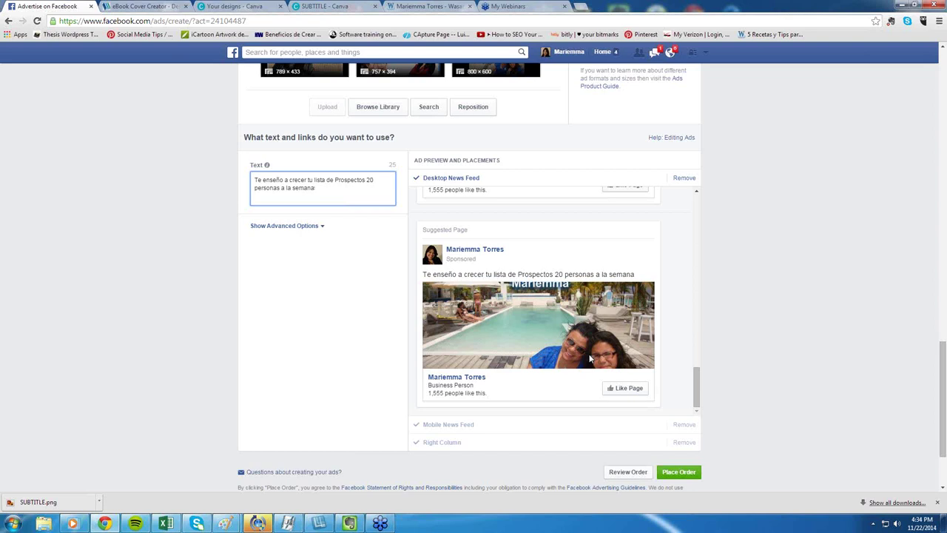
pyautogui.press('BackSpace')
pyautogui.scroll(-3, 576, 352)
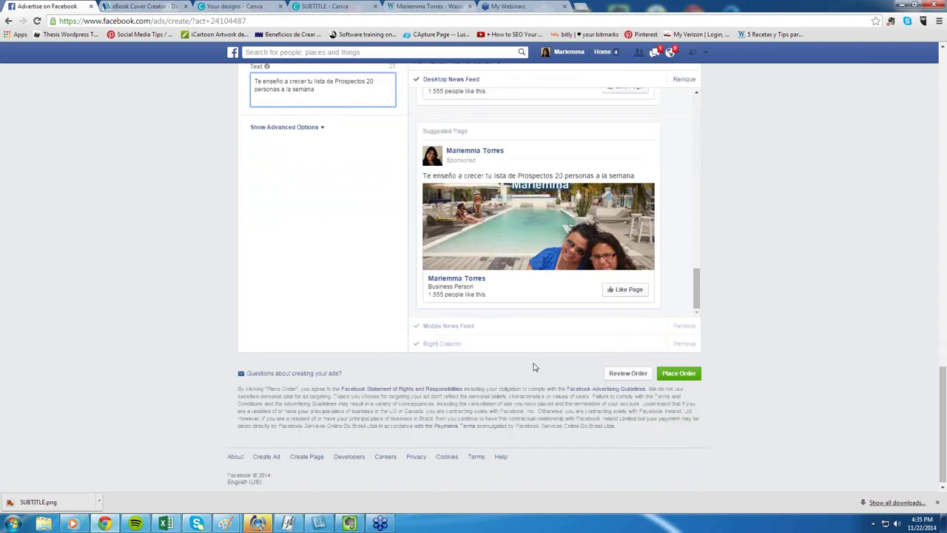
pyautogui.scroll(1, 489, 370)
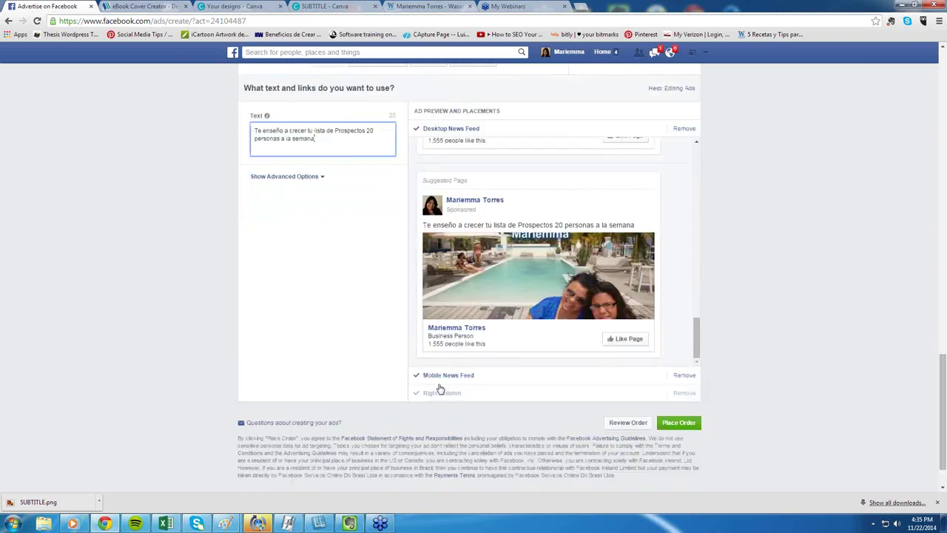
pyautogui.click(442, 392)
pyautogui.scroll(1, 467, 377)
pyautogui.scroll(2, 463, 377)
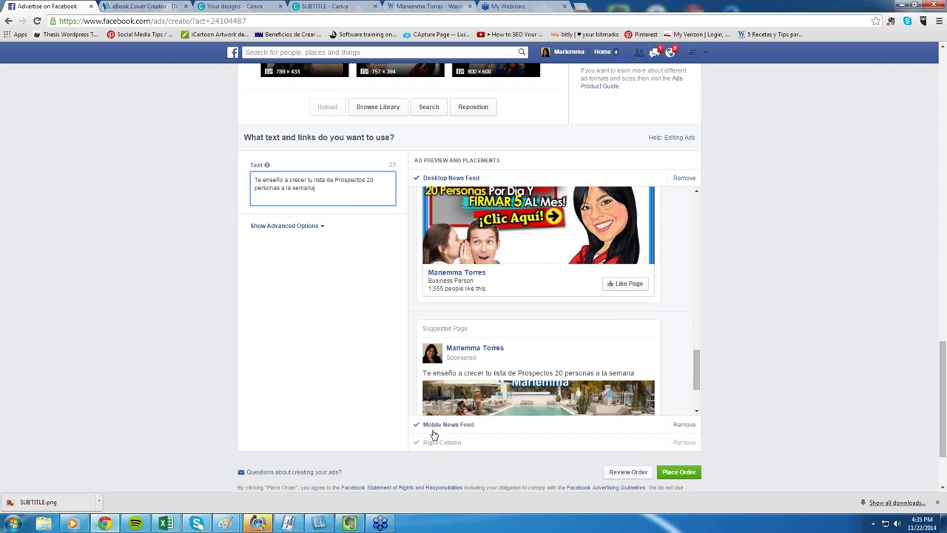
# Step: Try to place the order for the Page Likes campaign
pyautogui.click(675, 472)
pyautogui.scroll(-2, 675, 474)
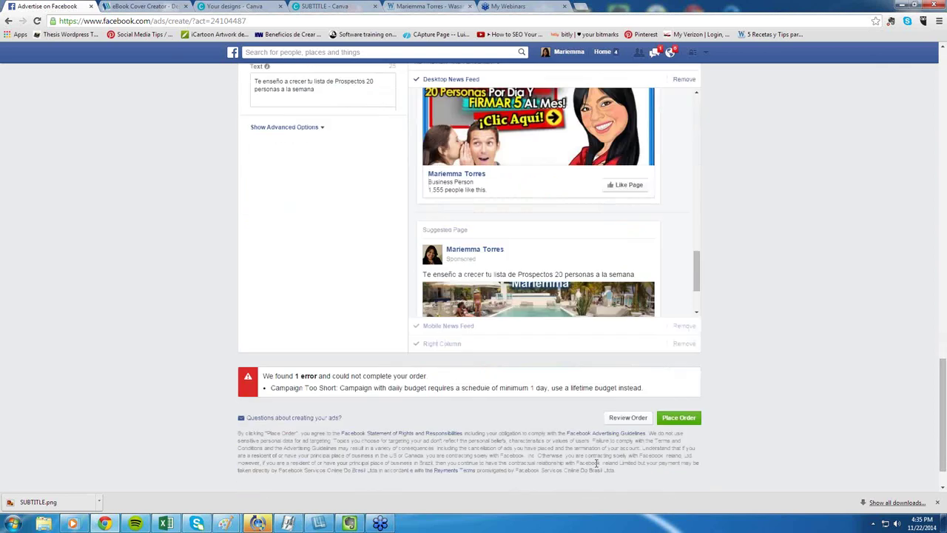
# Step: Review the campaign's audience targeting, daily budget, start and end dates, and ad images
pyautogui.scroll(3, 408, 425)
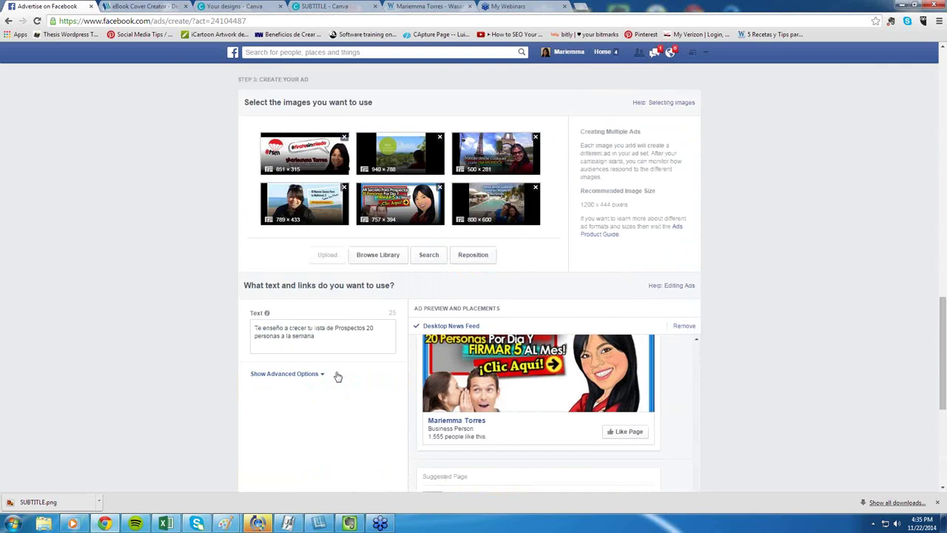
pyautogui.scroll(1, 335, 375)
pyautogui.scroll(6, 336, 375)
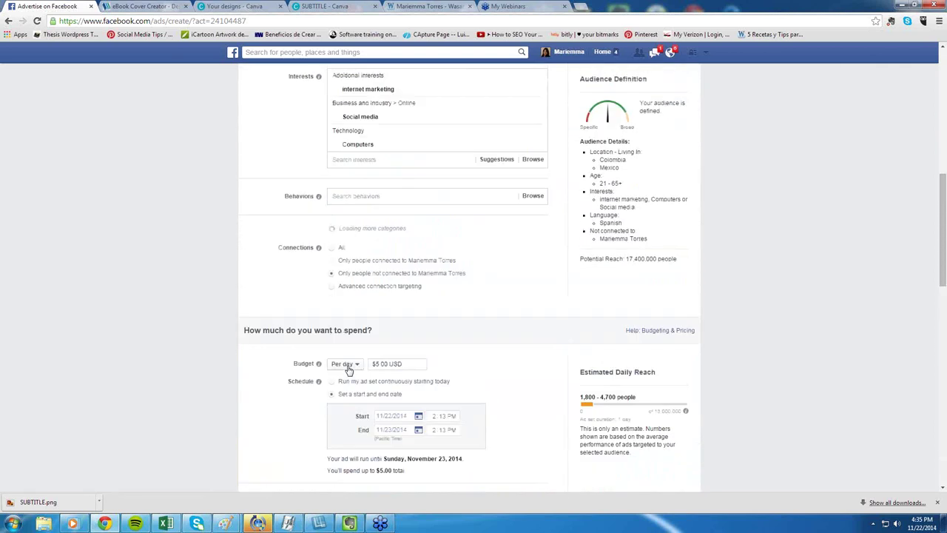
pyautogui.scroll(4, 352, 371)
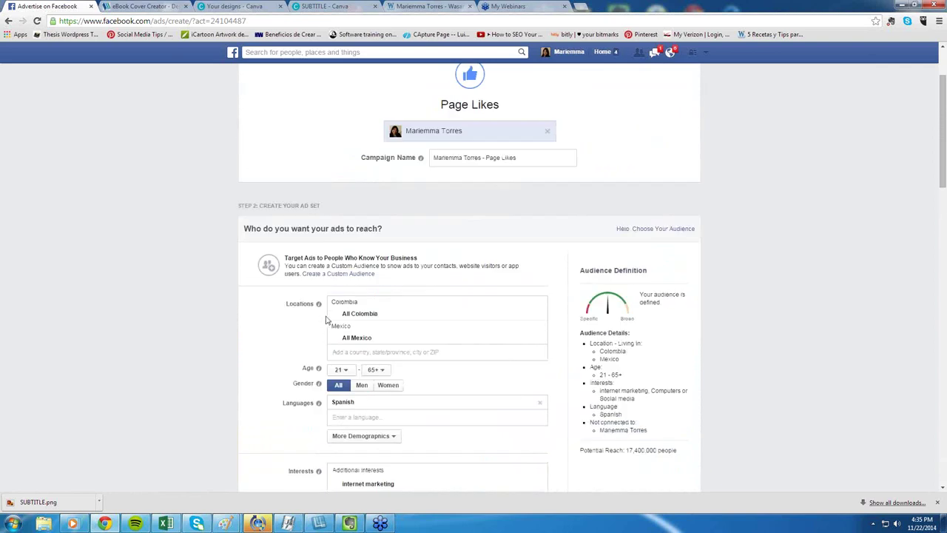
pyautogui.scroll(1, 396, 338)
pyautogui.scroll(-1, 396, 338)
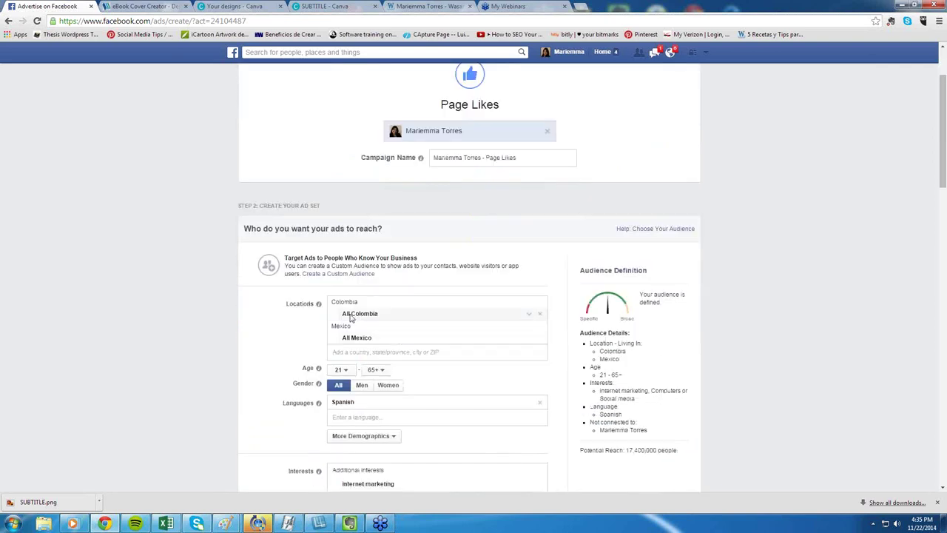
pyautogui.scroll(-3, 355, 318)
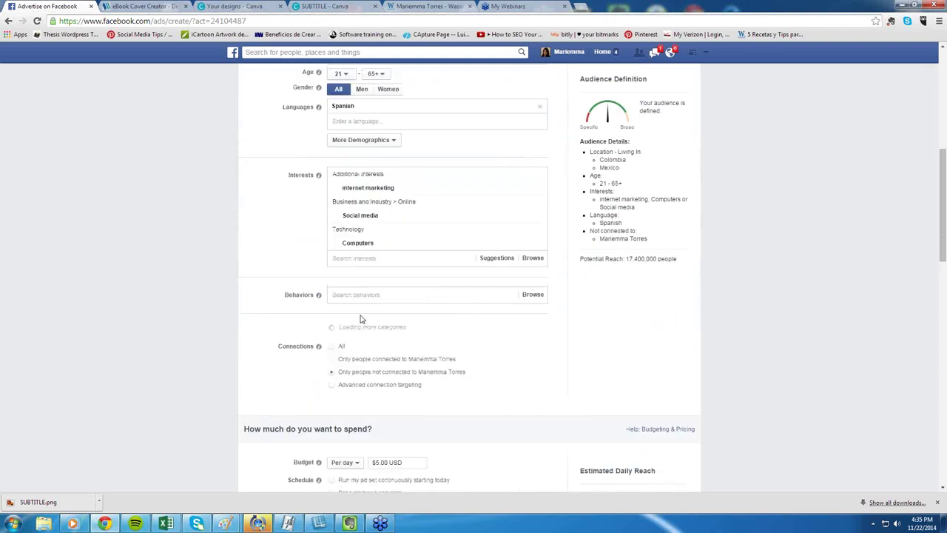
pyautogui.scroll(-1, 395, 338)
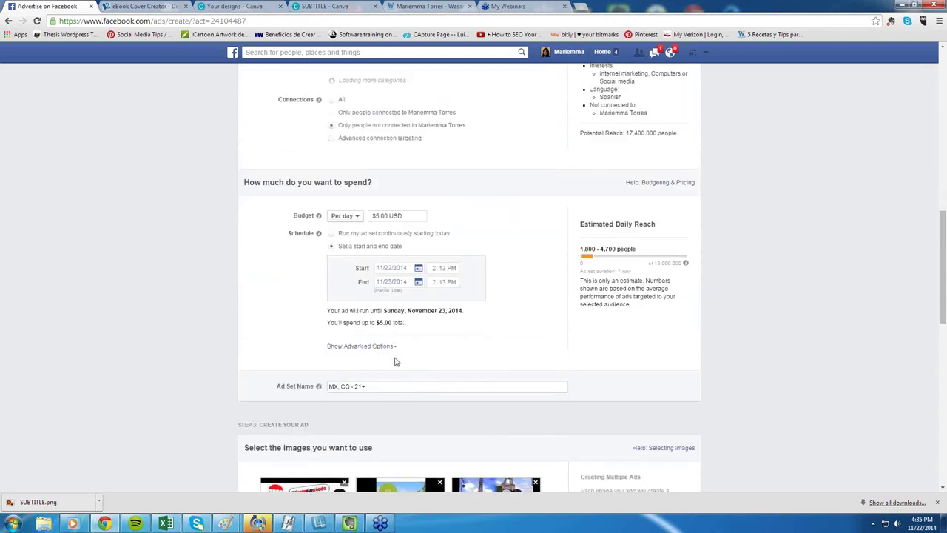
pyautogui.scroll(-3, 394, 359)
pyautogui.scroll(-1, 395, 363)
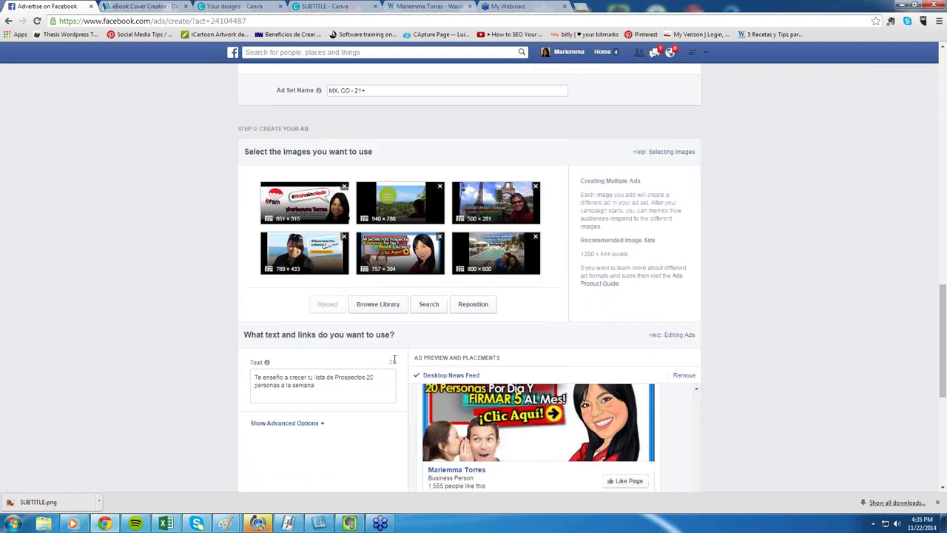
pyautogui.scroll(-1, 394, 359)
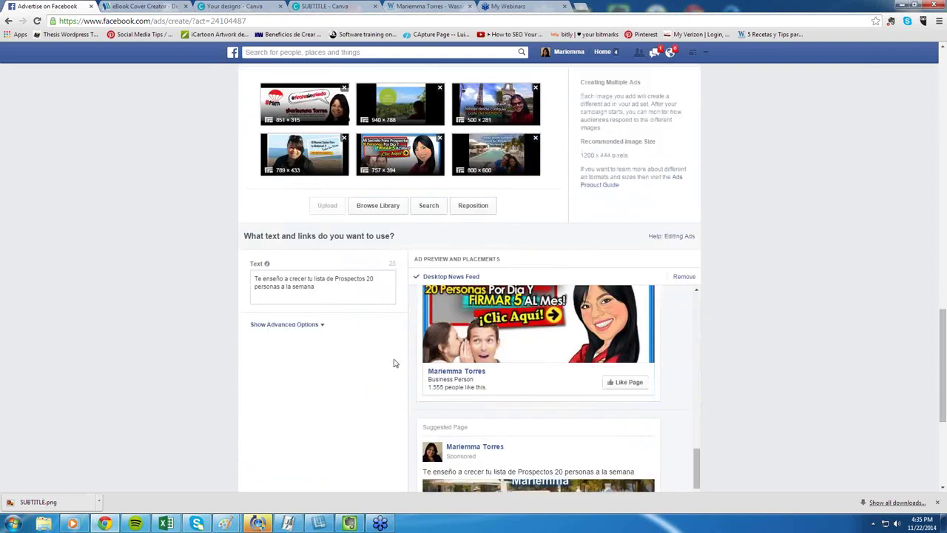
# Step: Show the advanced options for the ad text, check the headline and keep Timeline as the landing view
pyautogui.click(303, 327)
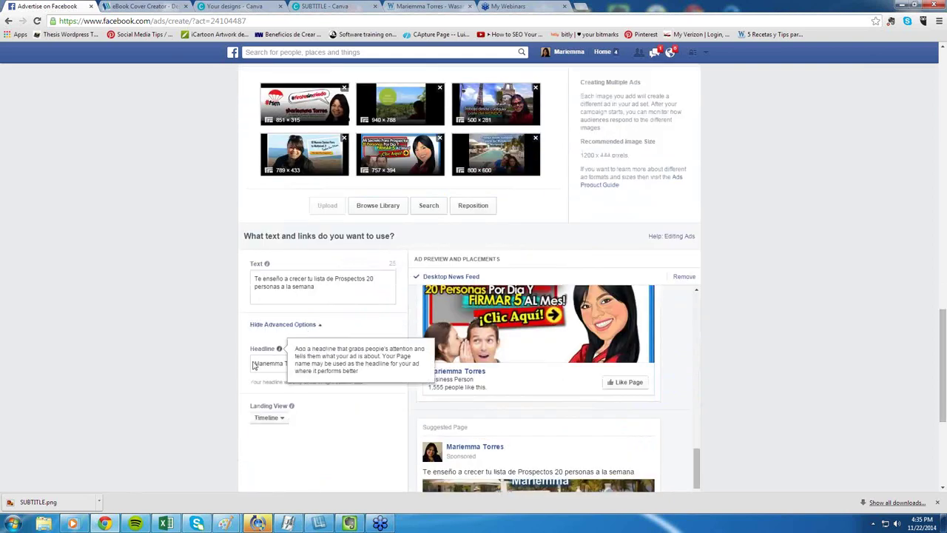
pyautogui.click(312, 364)
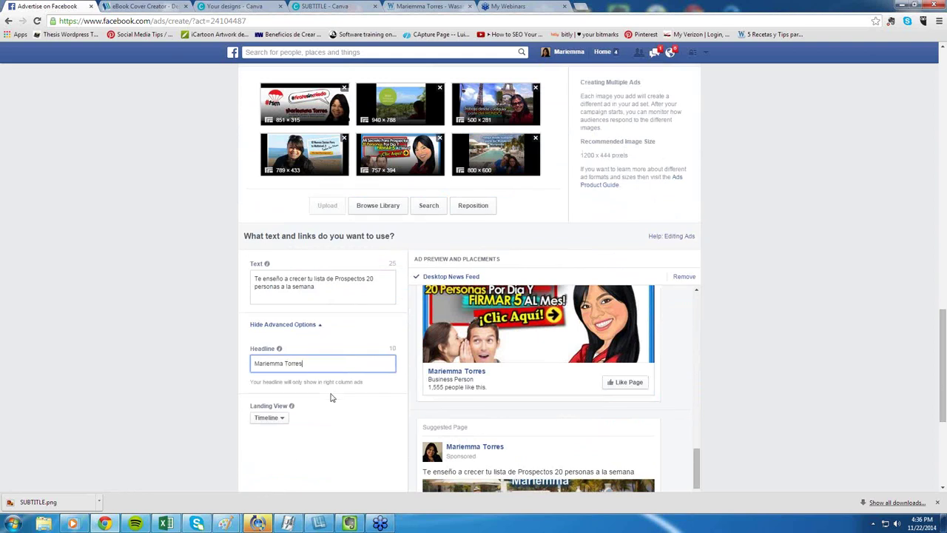
pyautogui.scroll(-1, 332, 393)
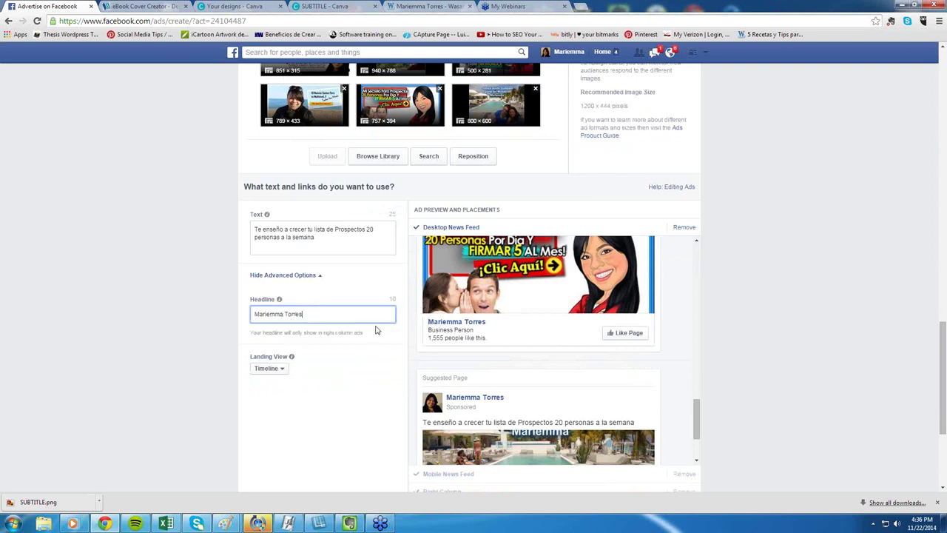
pyautogui.click(282, 369)
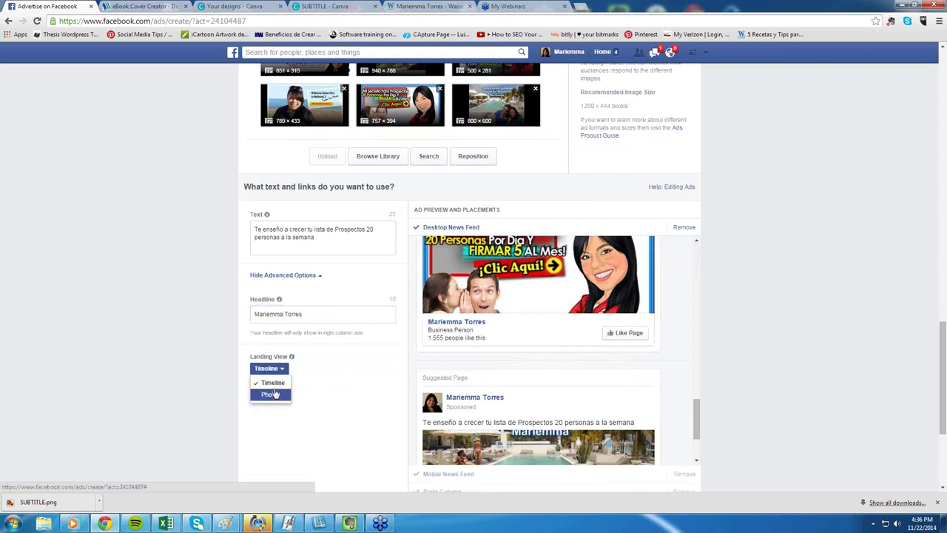
pyautogui.click(272, 384)
pyautogui.scroll(-3, 274, 388)
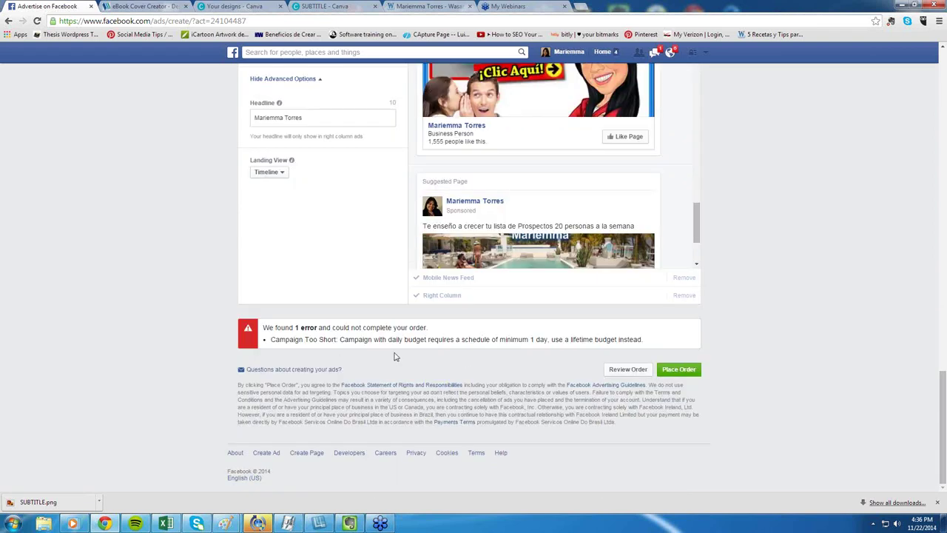
pyautogui.scroll(2, 581, 353)
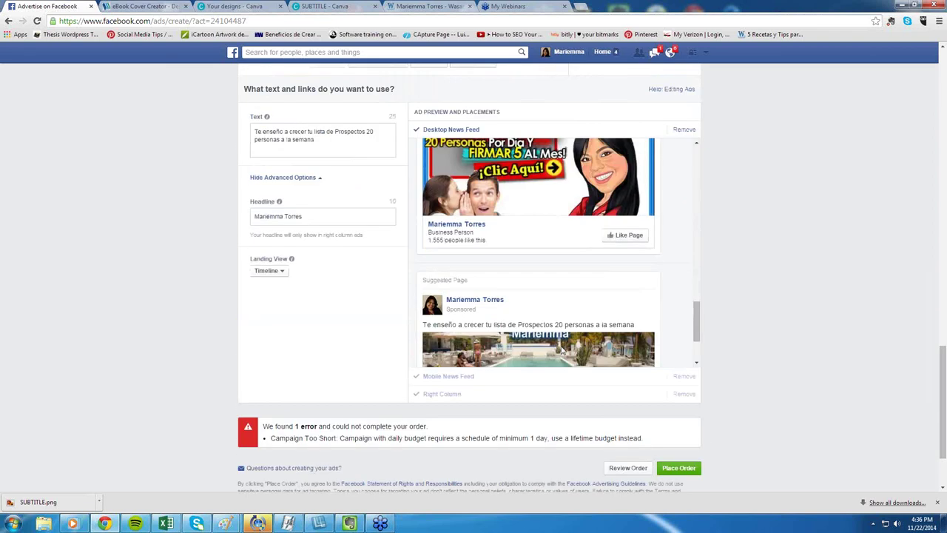
# Step: Set the ad set's end date to November 24, 2014
pyautogui.scroll(8, 562, 353)
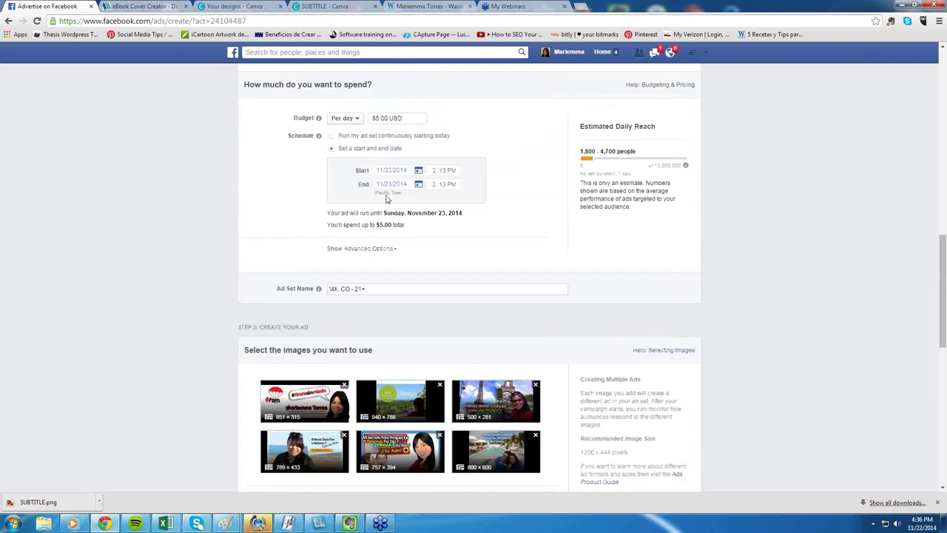
pyautogui.click(418, 184)
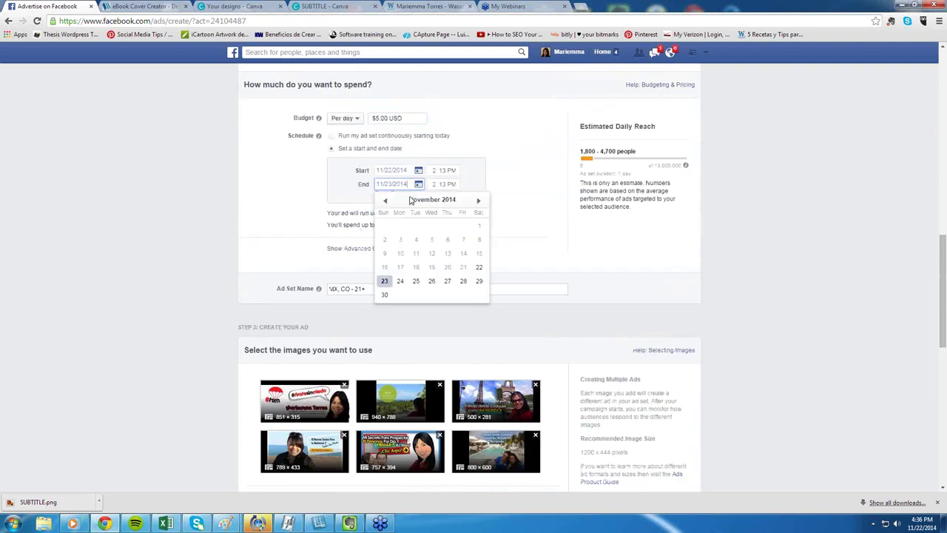
pyautogui.click(400, 280)
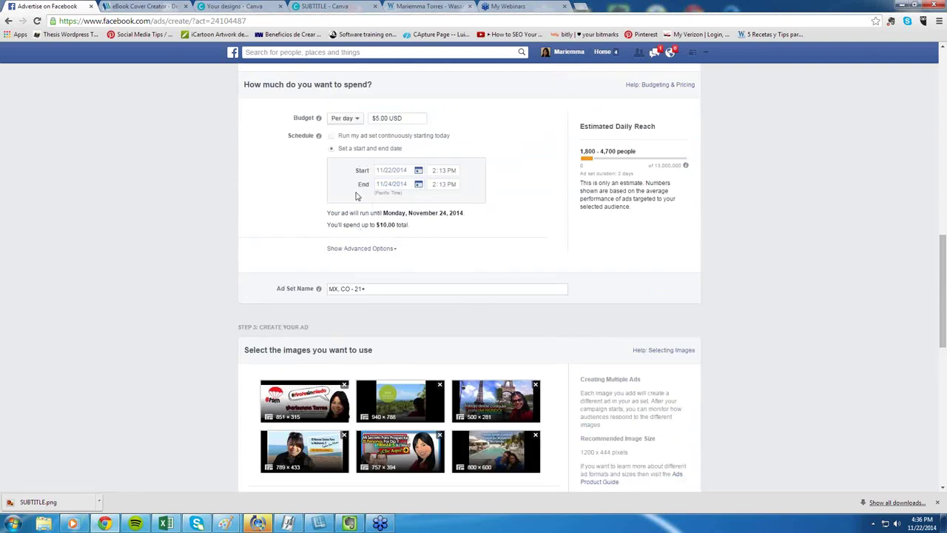
# Step: Place the order for the Page Likes campaign and continue to the ad set summary
pyautogui.scroll(-10, 355, 204)
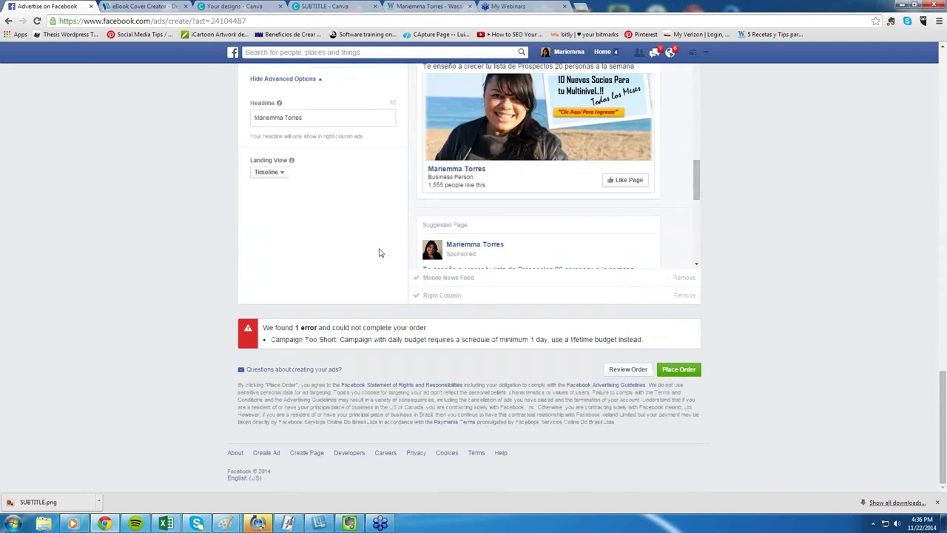
pyautogui.click(668, 373)
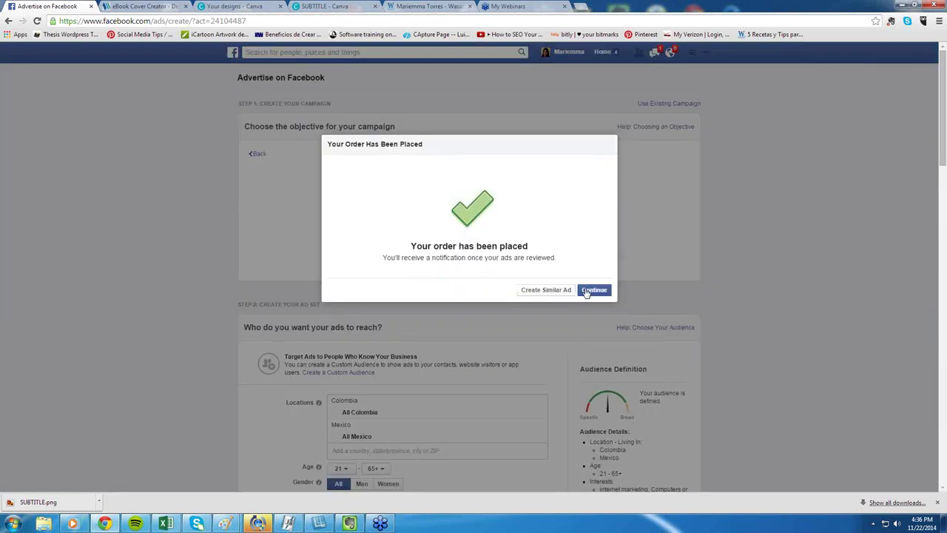
pyautogui.click(588, 293)
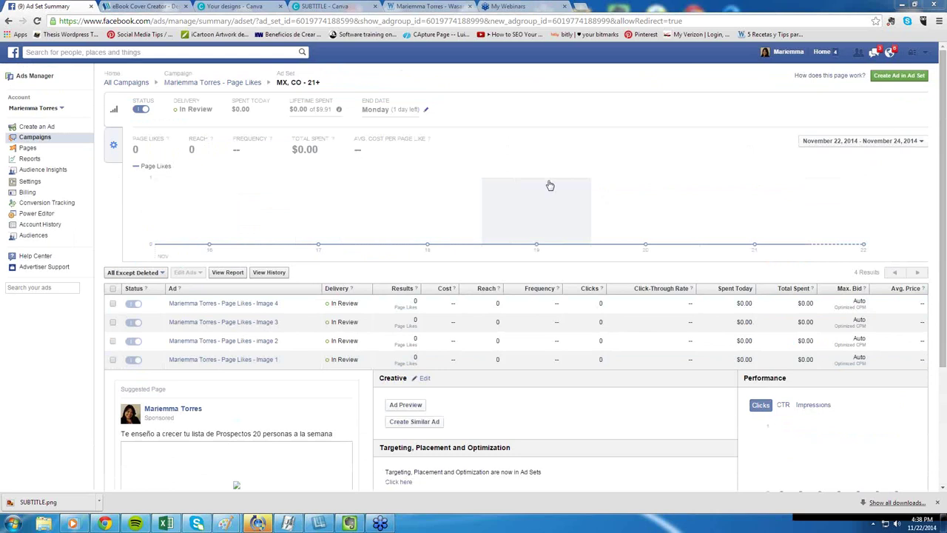
pyautogui.click(882, 77)
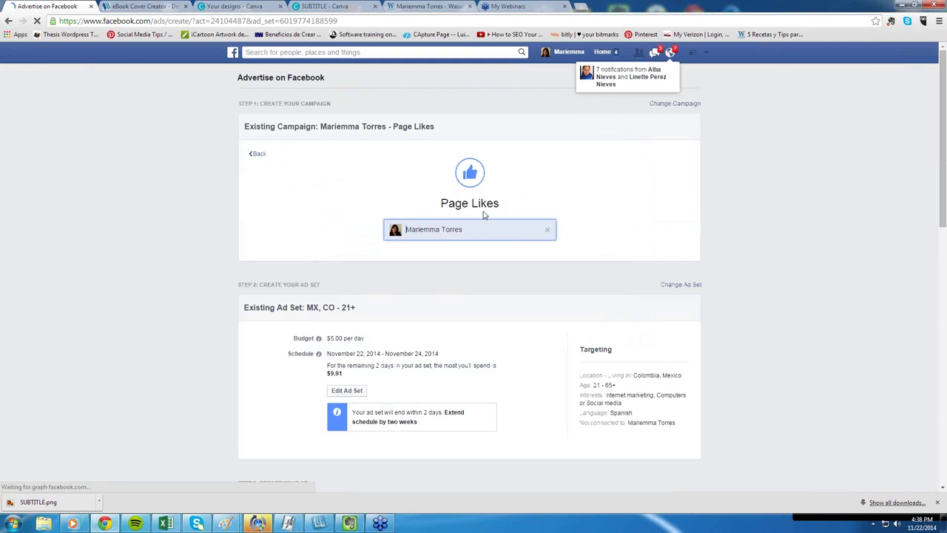
pyautogui.click(570, 55)
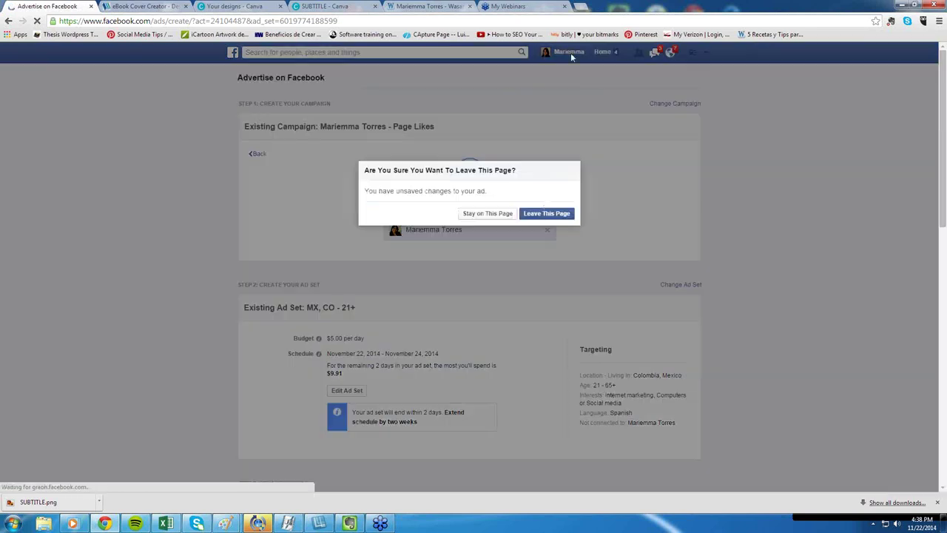
pyautogui.click(539, 219)
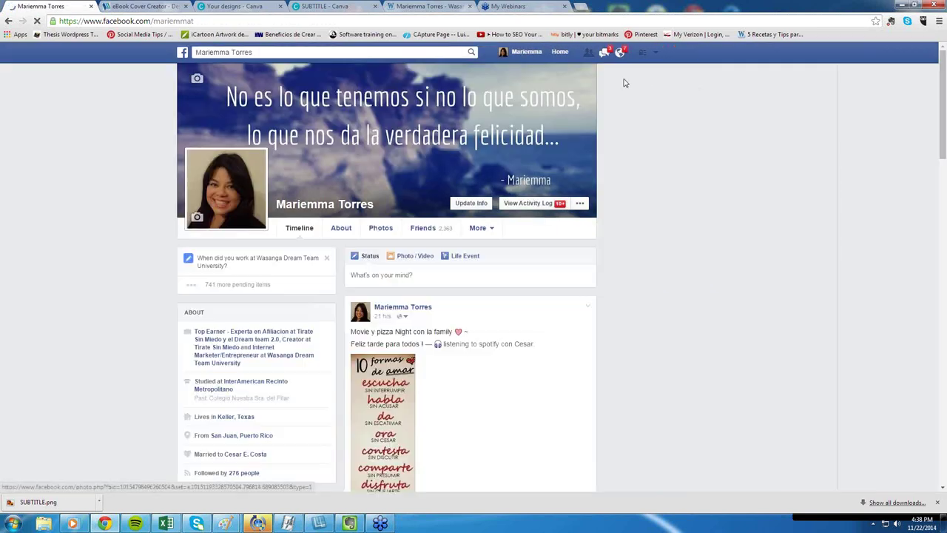
# Step: Return to the Facebook home page and open the list of all campaigns in Ads Manager
pyautogui.click(183, 53)
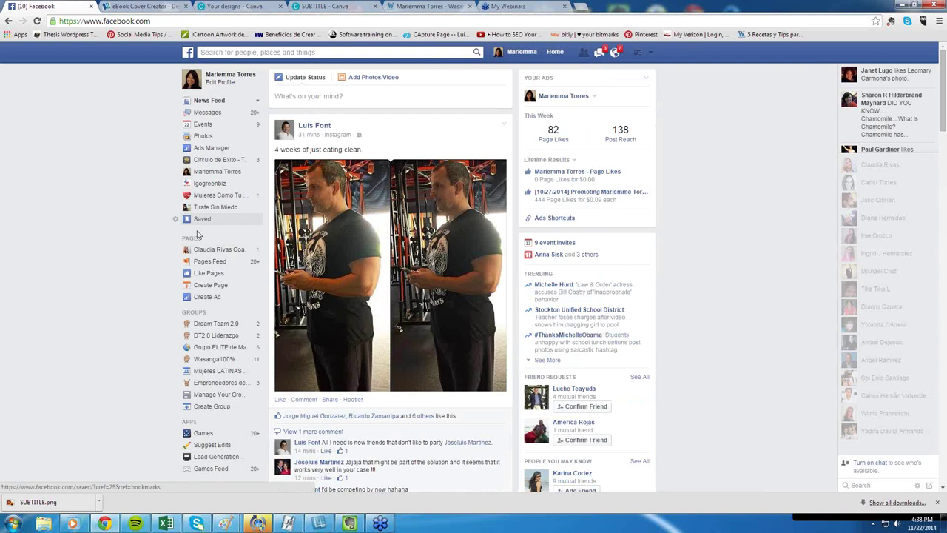
pyautogui.click(208, 150)
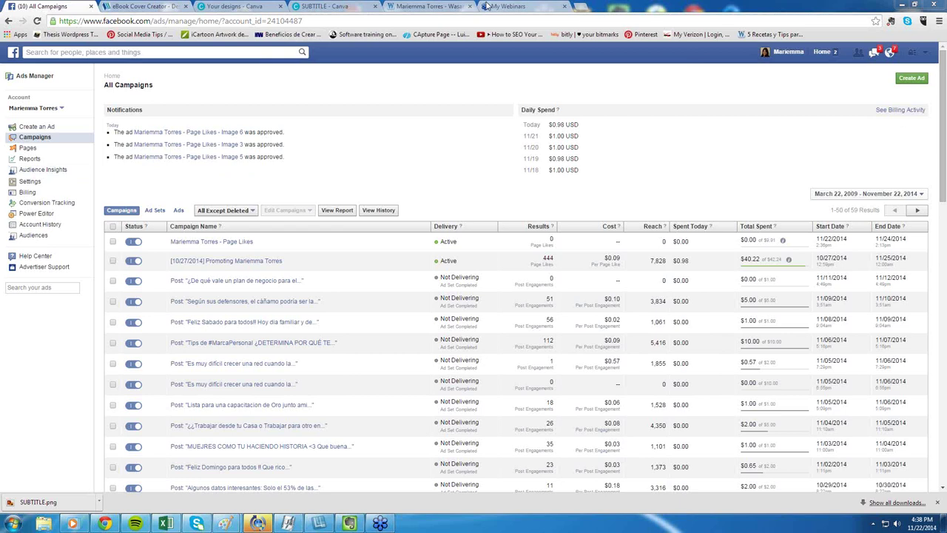
# Step: Open the landing page tiratesinmiedo.com/reclama-tu-regalo in a new browser tab
pyautogui.click(580, 7)
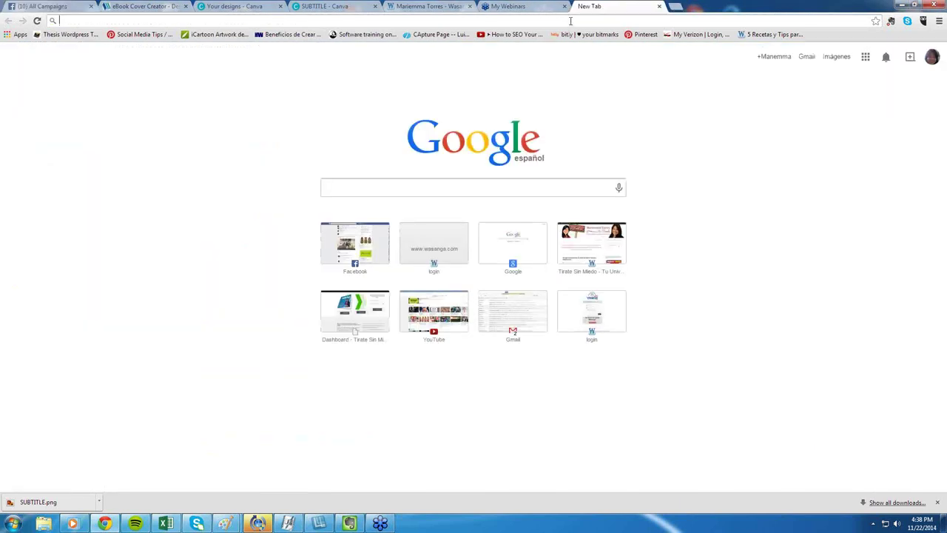
pyautogui.write('tira')
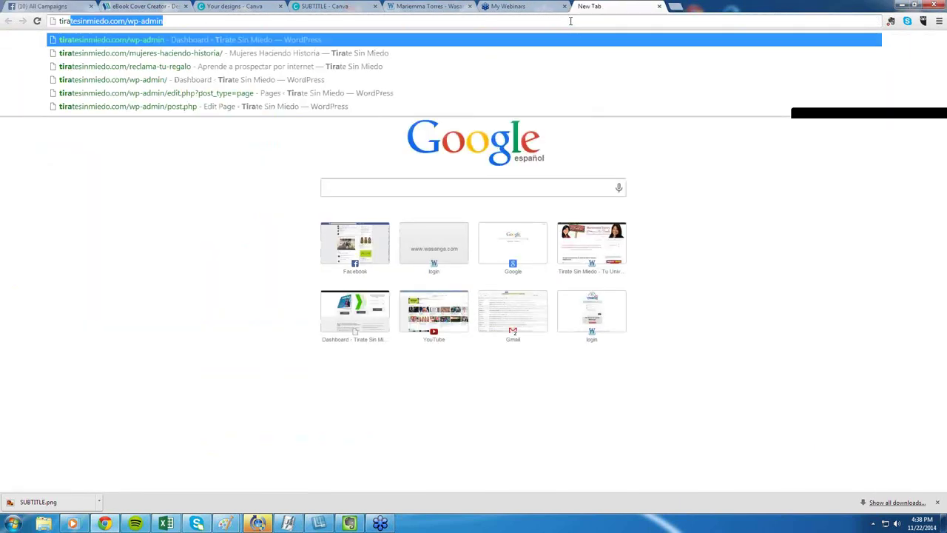
pyautogui.press('Right')
pyautogui.press('BackSpace')
pyautogui.press('BackSpace')
pyautogui.press('BackSpace')
pyautogui.press('BackSpace')
pyautogui.press('BackSpace')
pyautogui.press('BackSpace')
pyautogui.press('BackSpace')
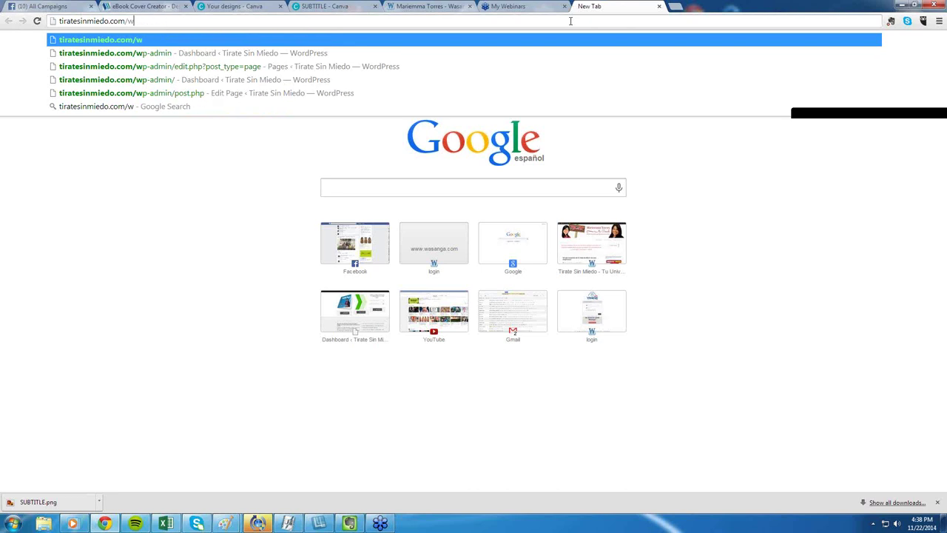
pyautogui.press('BackSpace')
pyautogui.write('reclama')
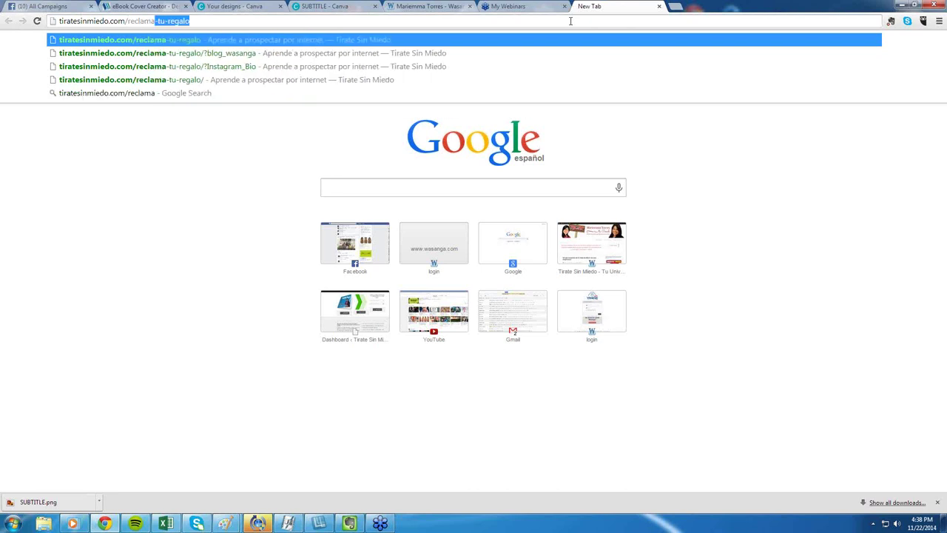
pyautogui.press('Return')
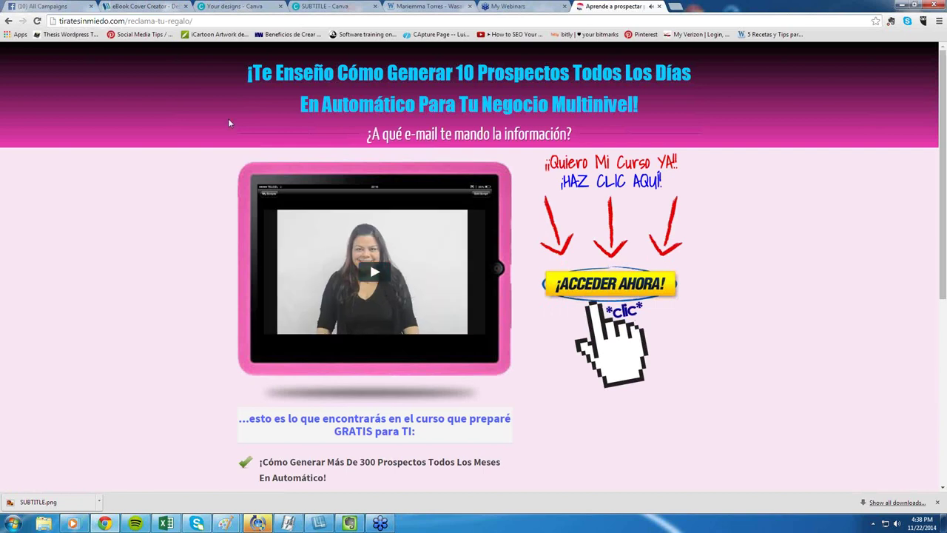
# Step: Copy the landing page's address and start a new ad campaign that sends people to that website
pyautogui.click(179, 23)
pyautogui.hotkey('ctrl', 'c')
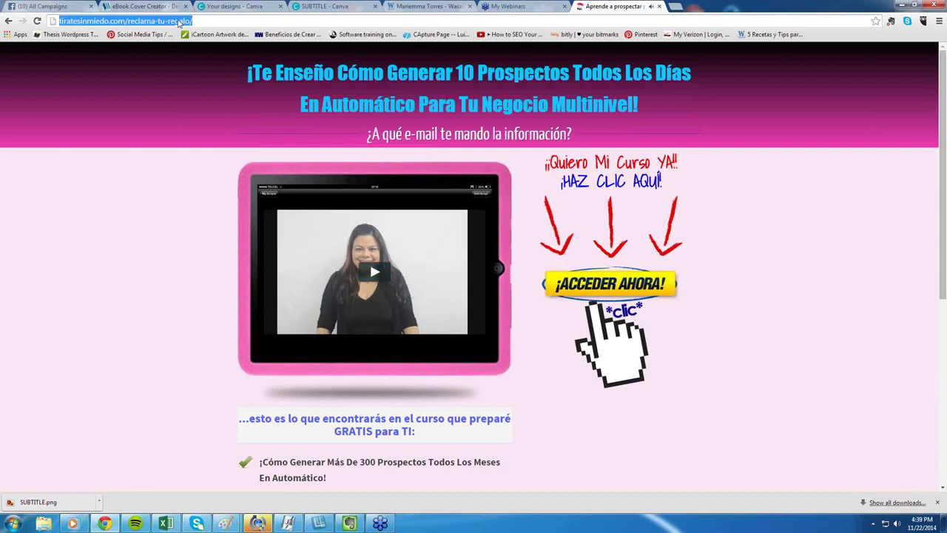
pyautogui.click(79, 8)
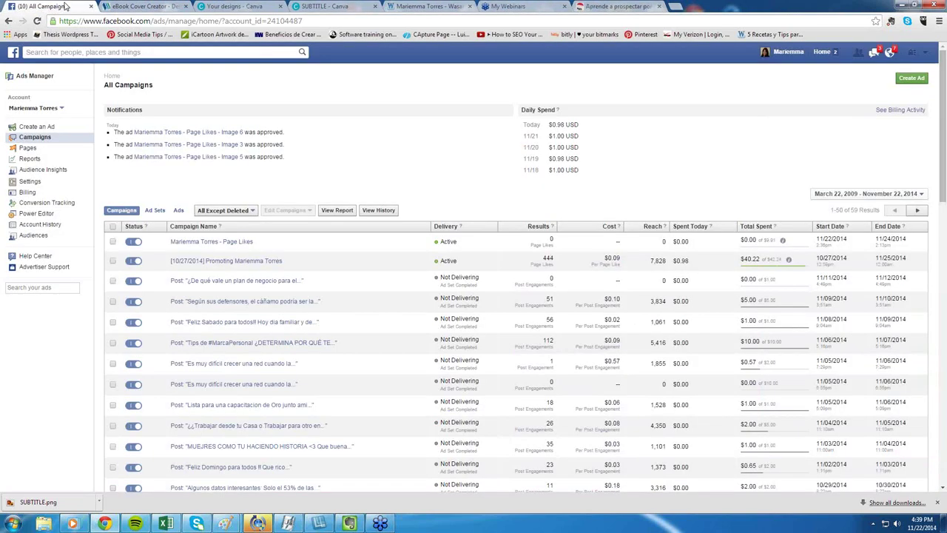
pyautogui.click(912, 78)
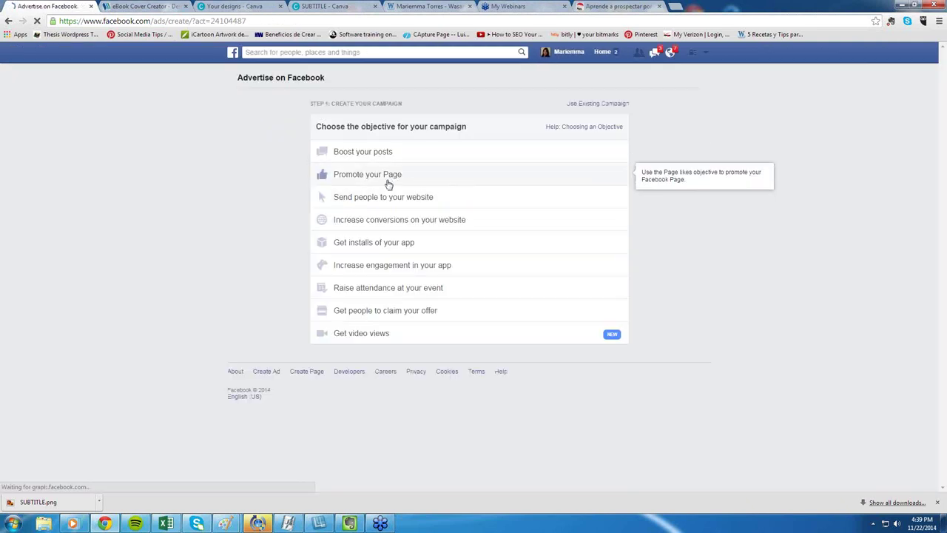
pyautogui.click(379, 205)
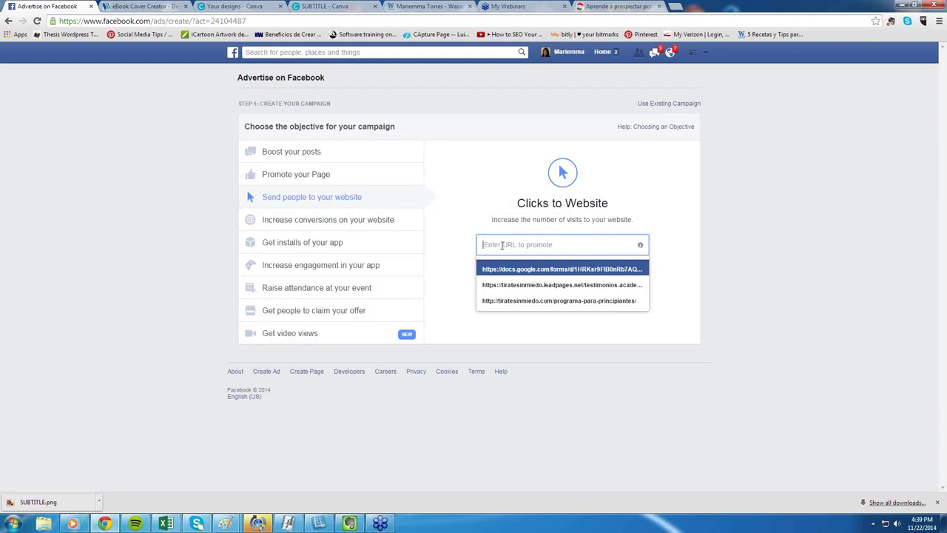
pyautogui.hotkey('ctrl', 'v')
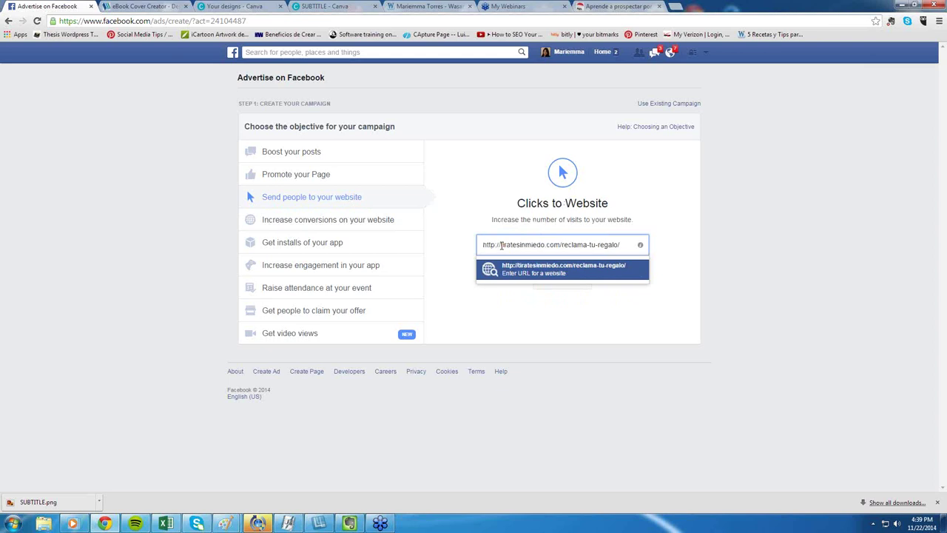
pyautogui.press('Return')
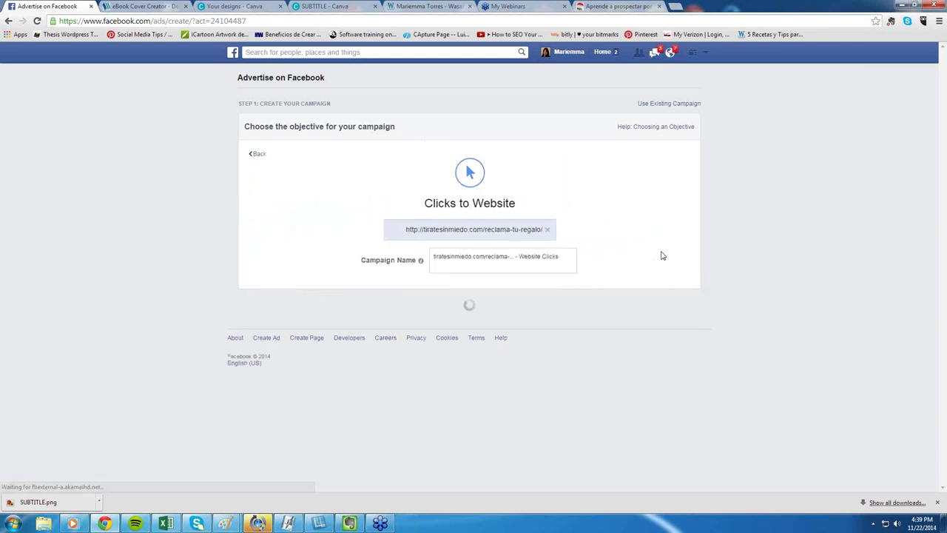
# Step: Look through the website campaign form's audience, budget, image and text sections, and return to the campaign list without saving
pyautogui.moveTo(420, 260)
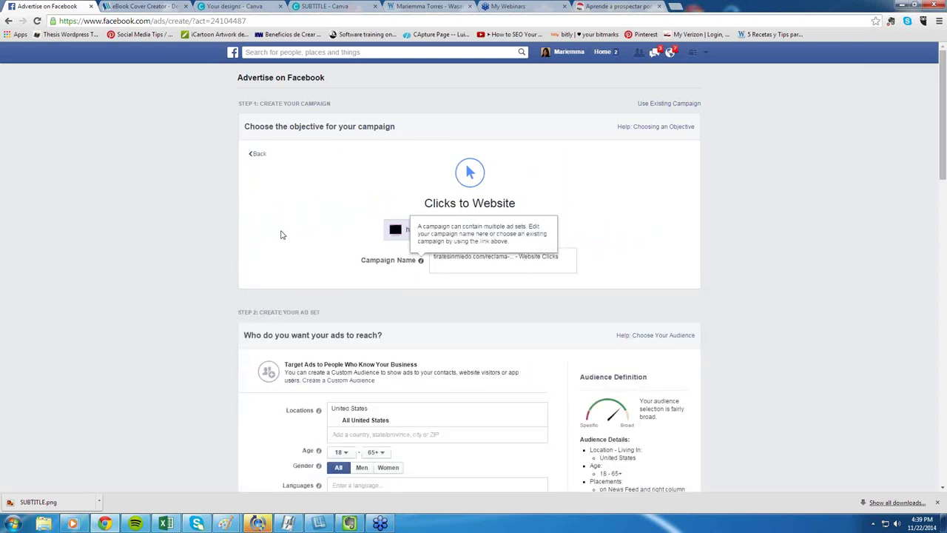
pyautogui.scroll(-3, 418, 381)
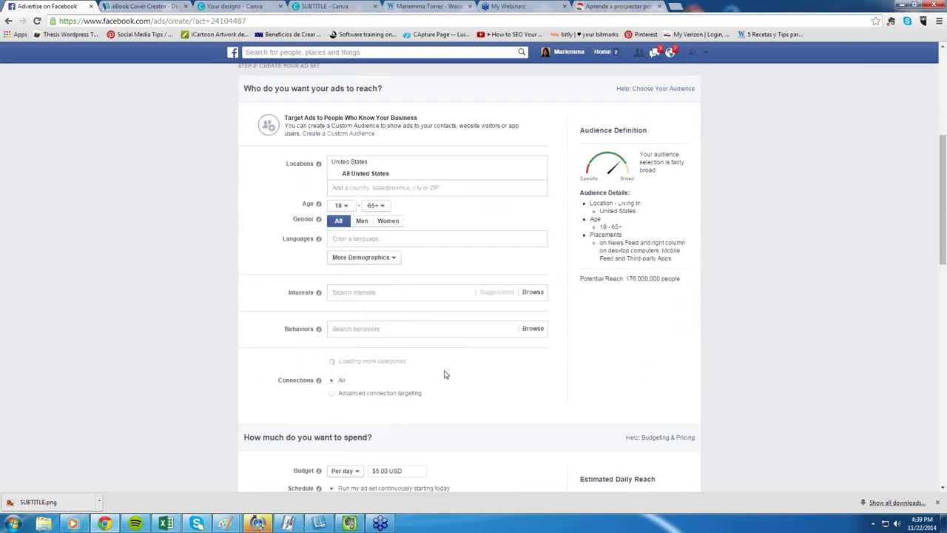
pyautogui.scroll(-1, 444, 374)
pyautogui.scroll(-1, 370, 289)
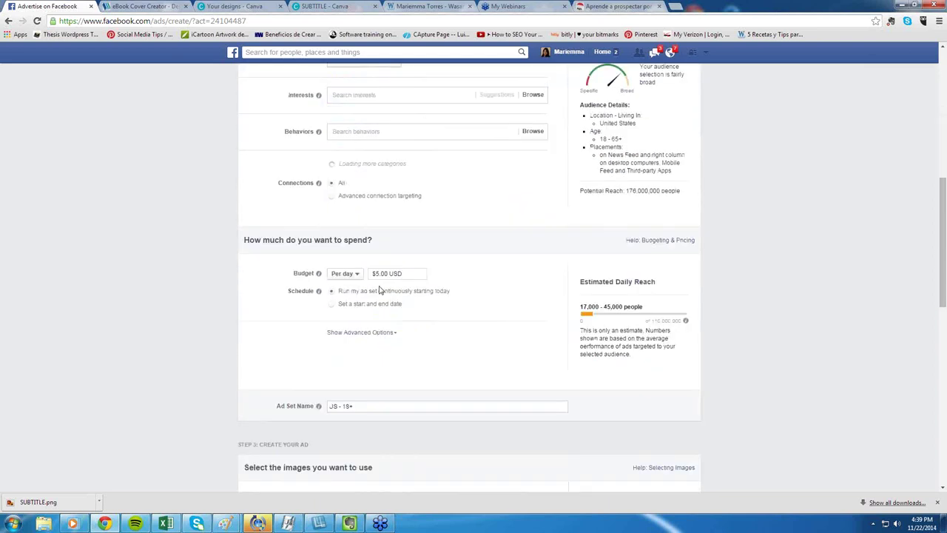
pyautogui.scroll(-2, 381, 310)
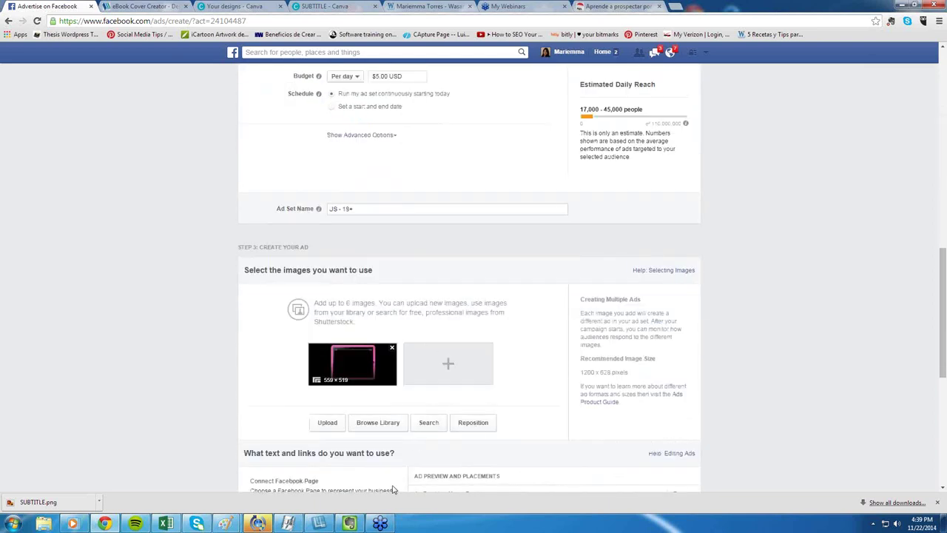
pyautogui.scroll(-4, 454, 443)
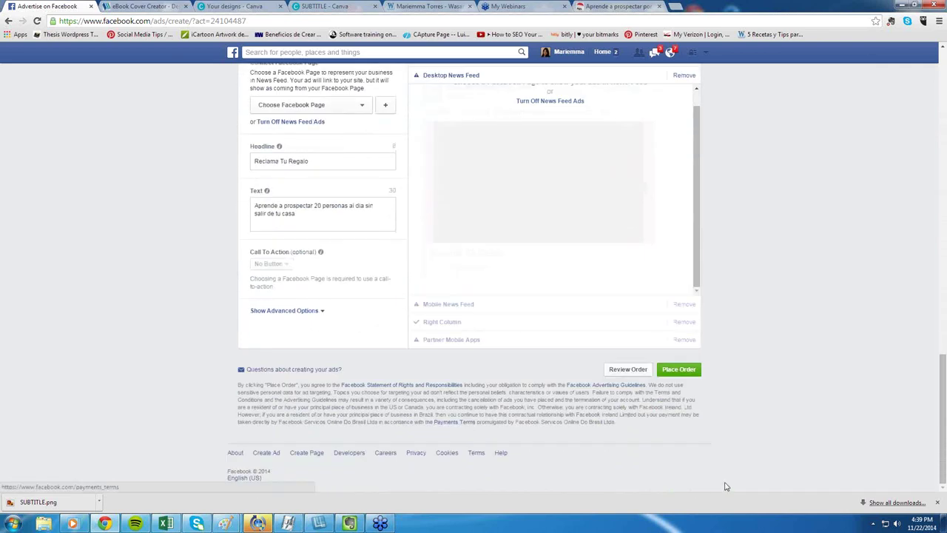
pyautogui.scroll(7, 710, 382)
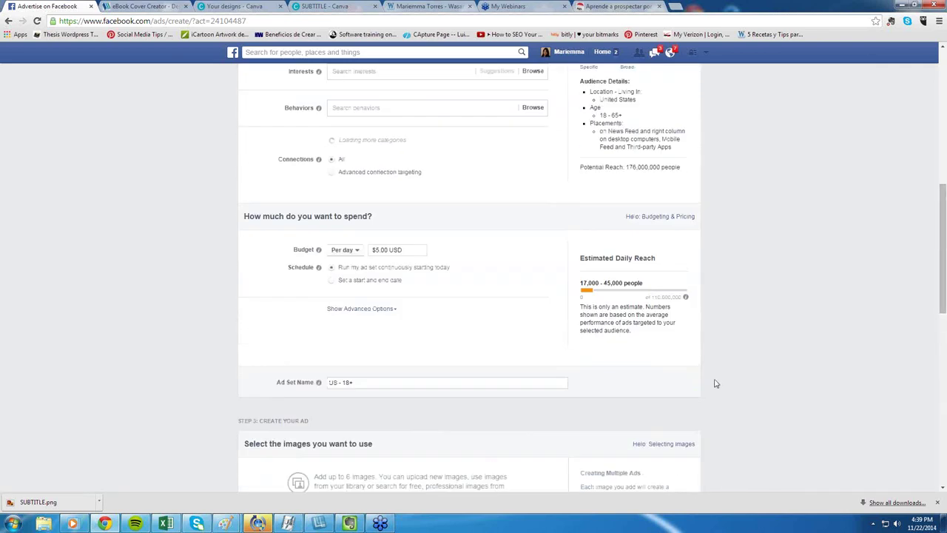
pyautogui.scroll(3, 298, 185)
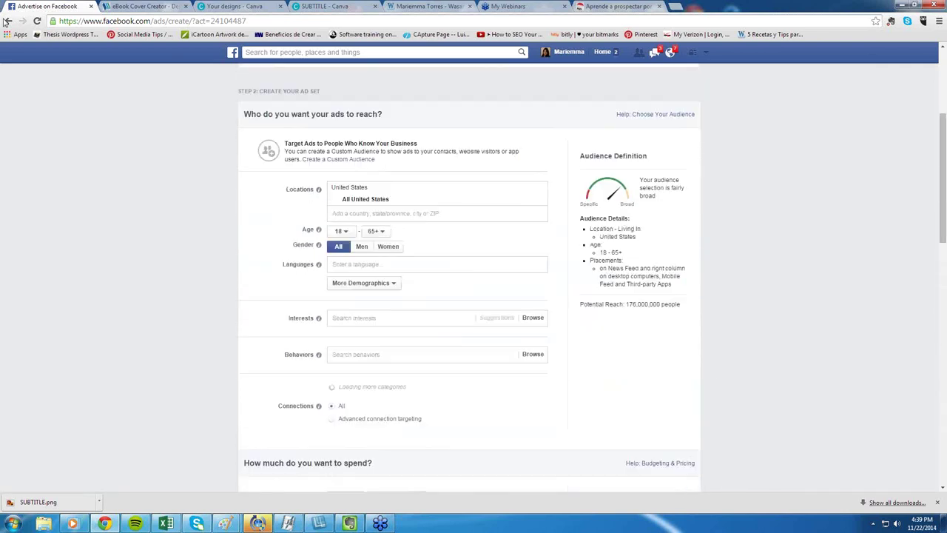
pyautogui.click(6, 21)
pyautogui.click(463, 101)
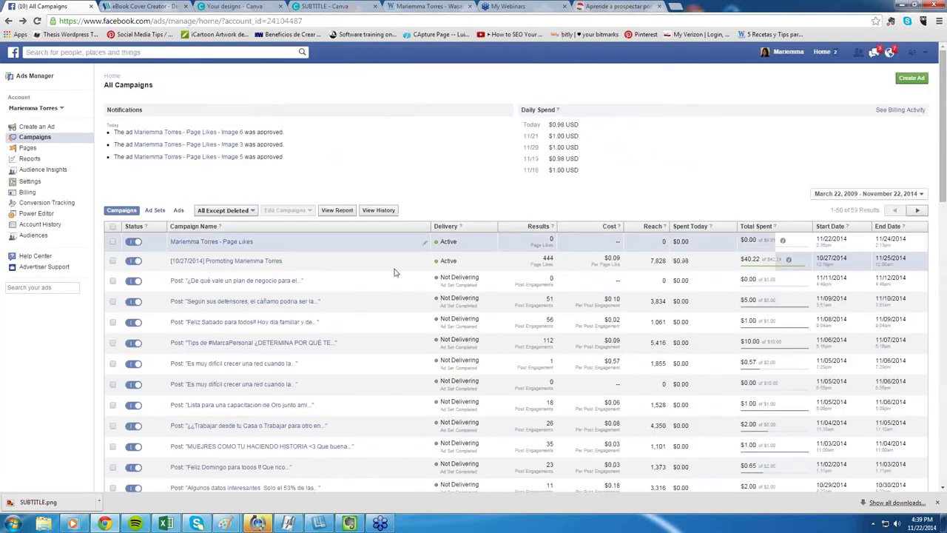
# Step: Check the delivery status of the new Page Likes campaign's ads, open the campaign and turn it off
pyautogui.moveTo(525, 296)
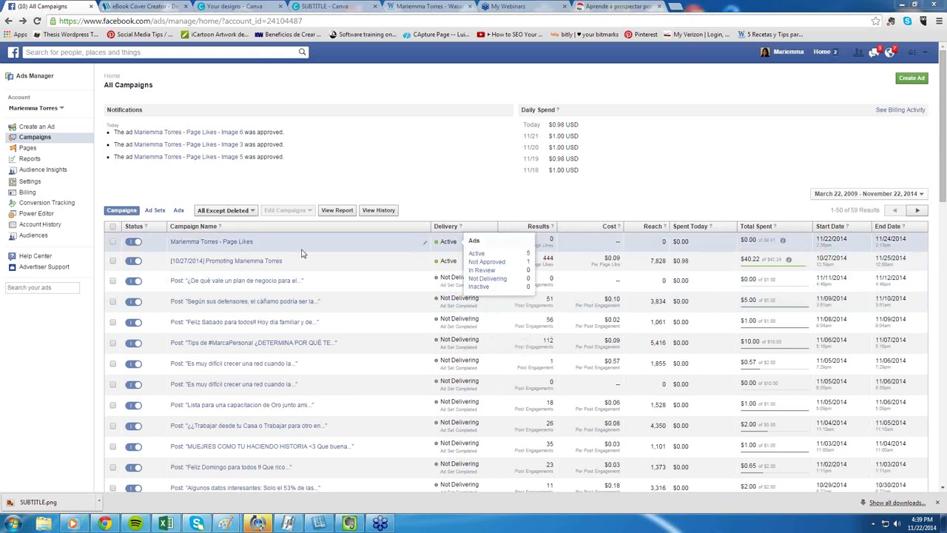
pyautogui.click(214, 244)
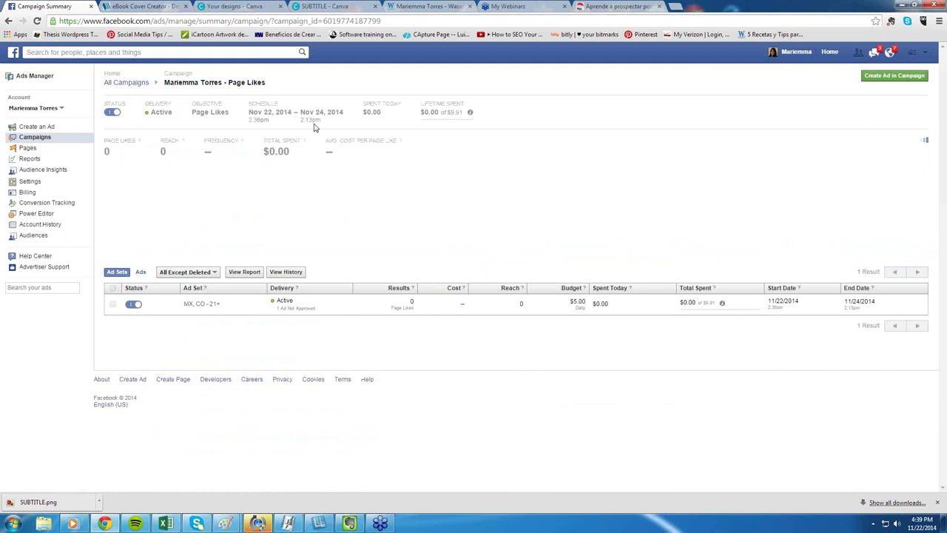
pyautogui.click(111, 115)
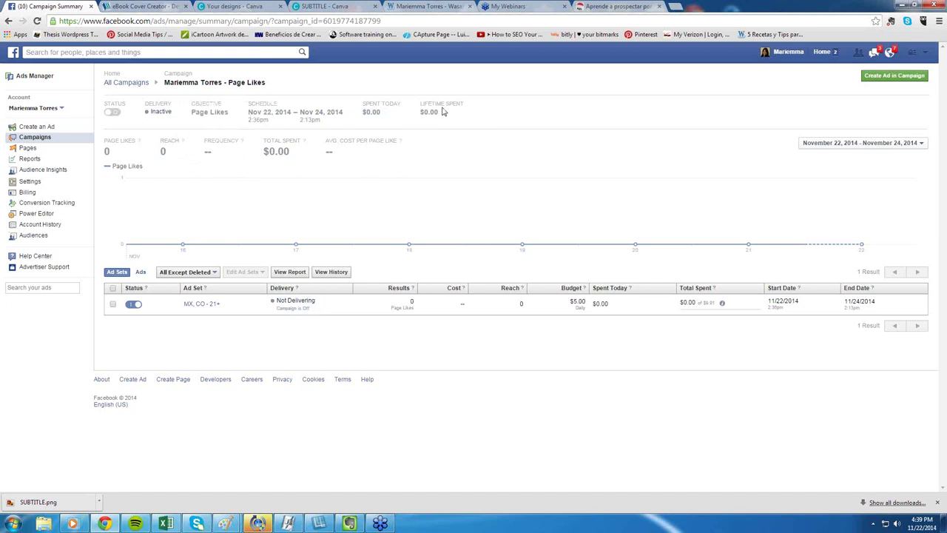
# Step: Open the MX, CO - 21+ ad set and examine the approval details of its Image 1 ad
pyautogui.click(201, 303)
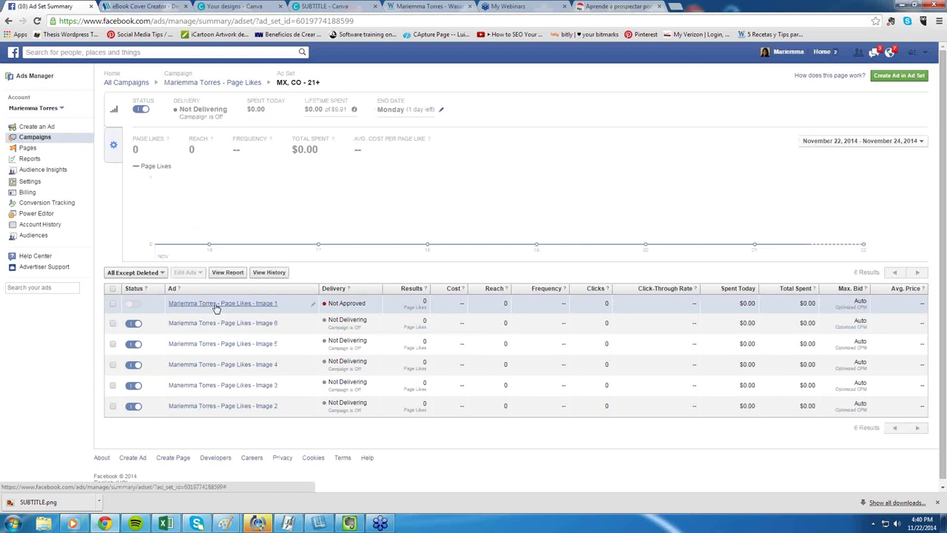
pyautogui.click(216, 304)
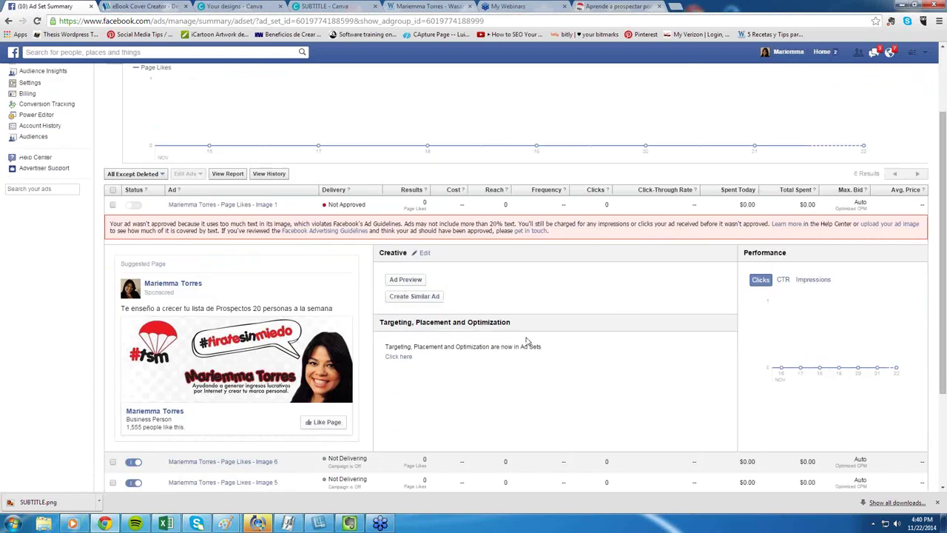
# Step: Open the creative of the rejected Image 1 ad for editing and view its image, text and placement preview
pyautogui.scroll(-1, 296, 363)
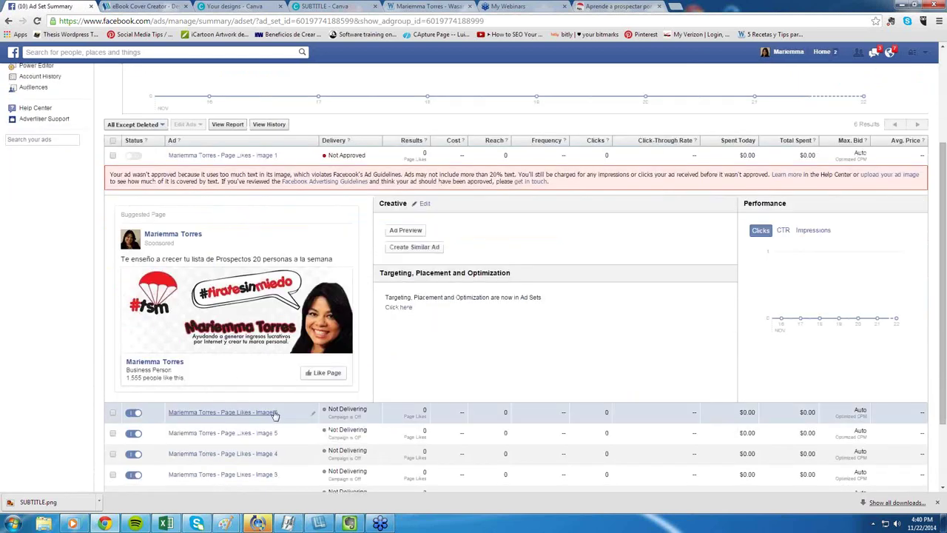
pyautogui.click(425, 204)
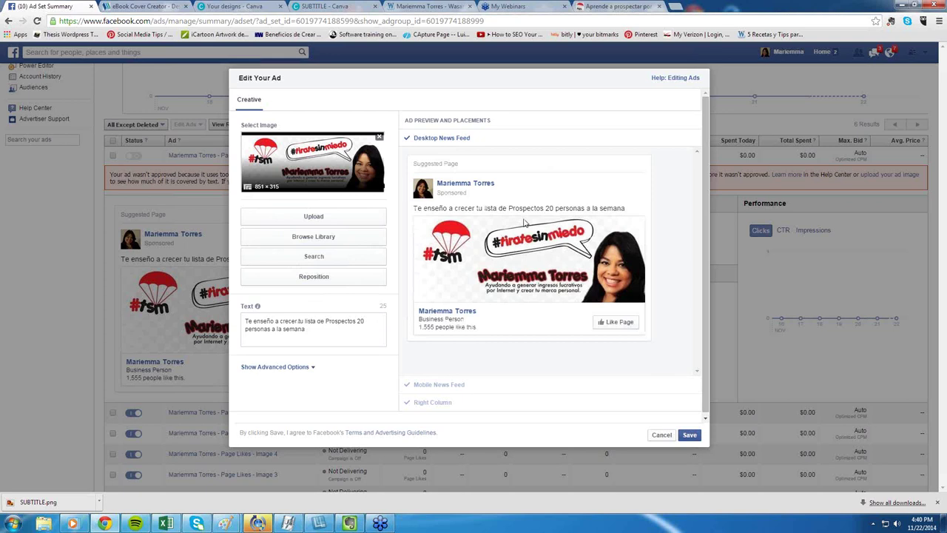
# Step: Switch to the Excel workbook, look at Sheet1 and the capture-page links on Sheet1 (2), and return to the ad editor
pyautogui.click(169, 523)
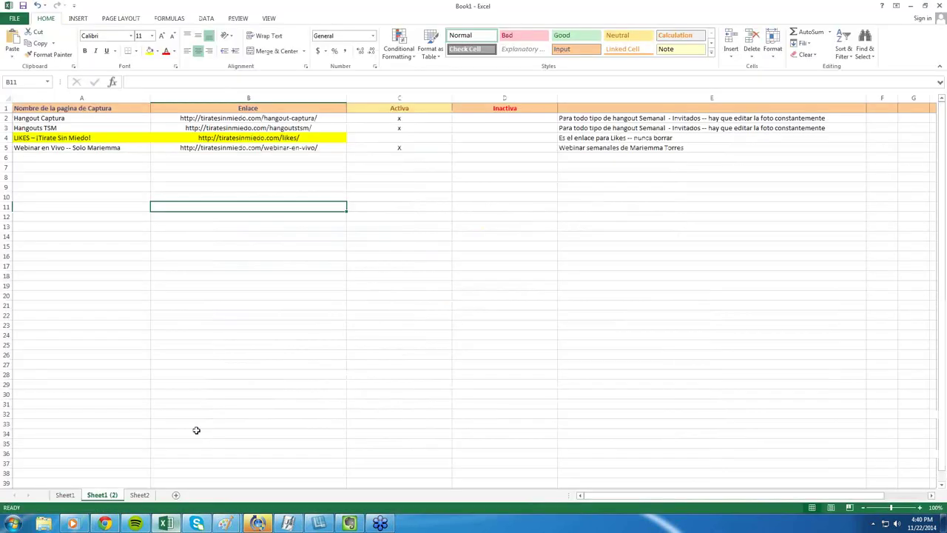
pyautogui.click(65, 495)
pyautogui.click(104, 494)
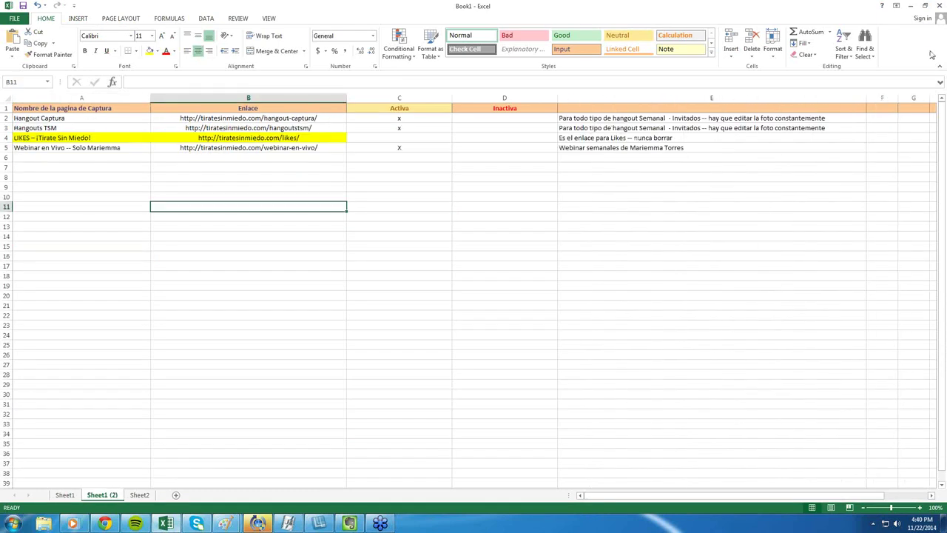
pyautogui.click(910, 5)
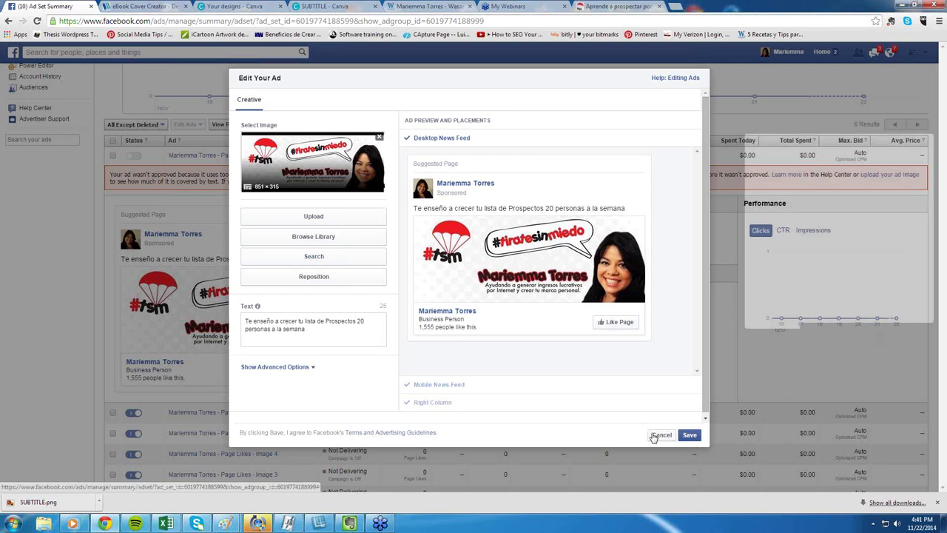
# Step: Close the ad editor without saving and look over the ads in the MX, CO - 21+ ad set
pyautogui.click(655, 435)
pyautogui.scroll(-2, 314, 300)
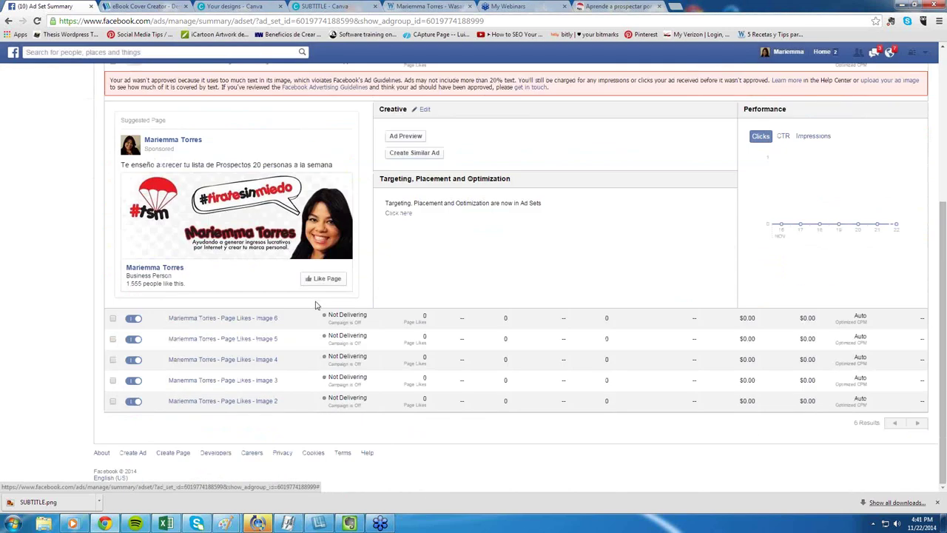
pyautogui.scroll(4, 310, 301)
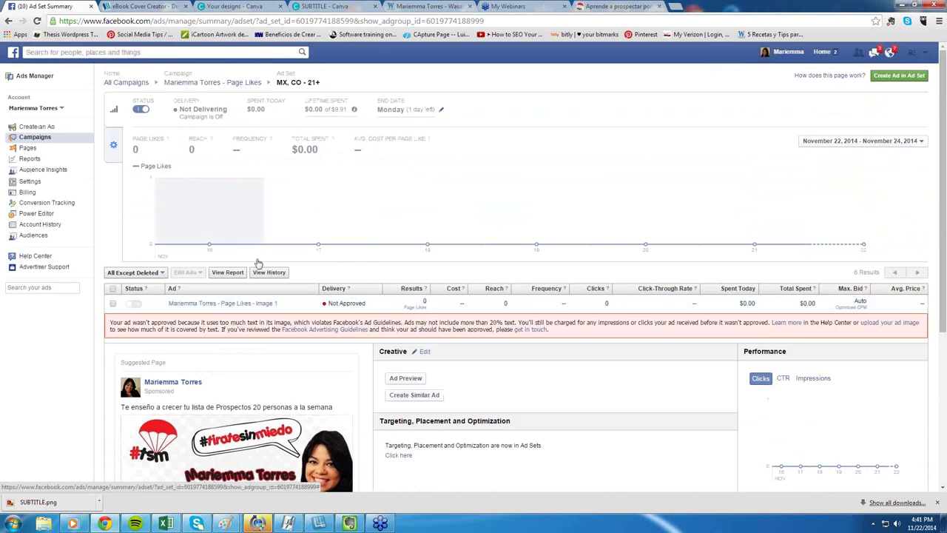